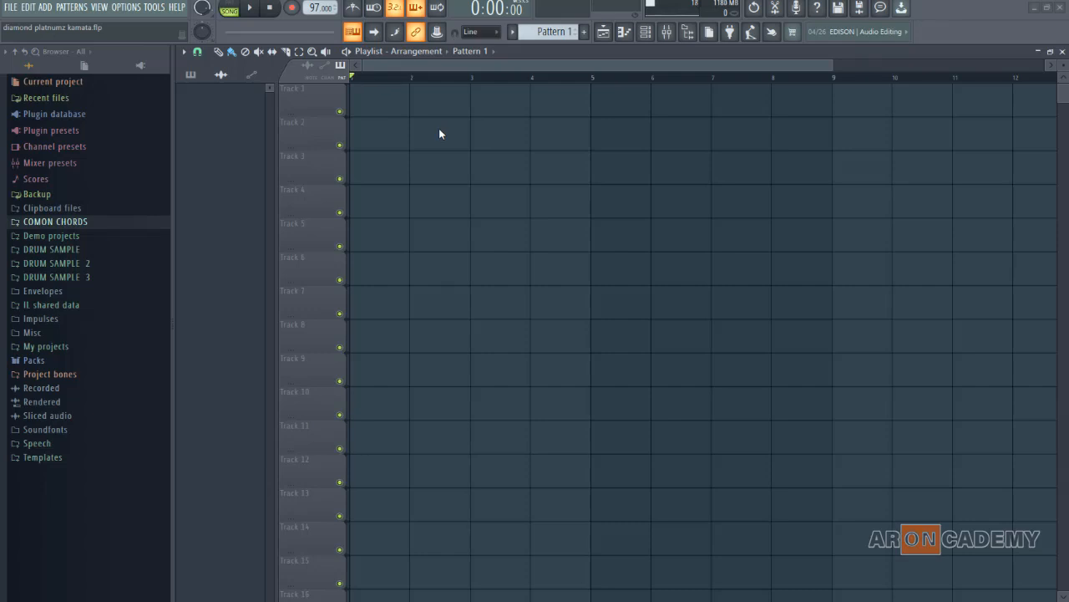
- Fill the kick channel on every fourth step in the channel rack and widen the rack to show more steps
left_click(646, 32)
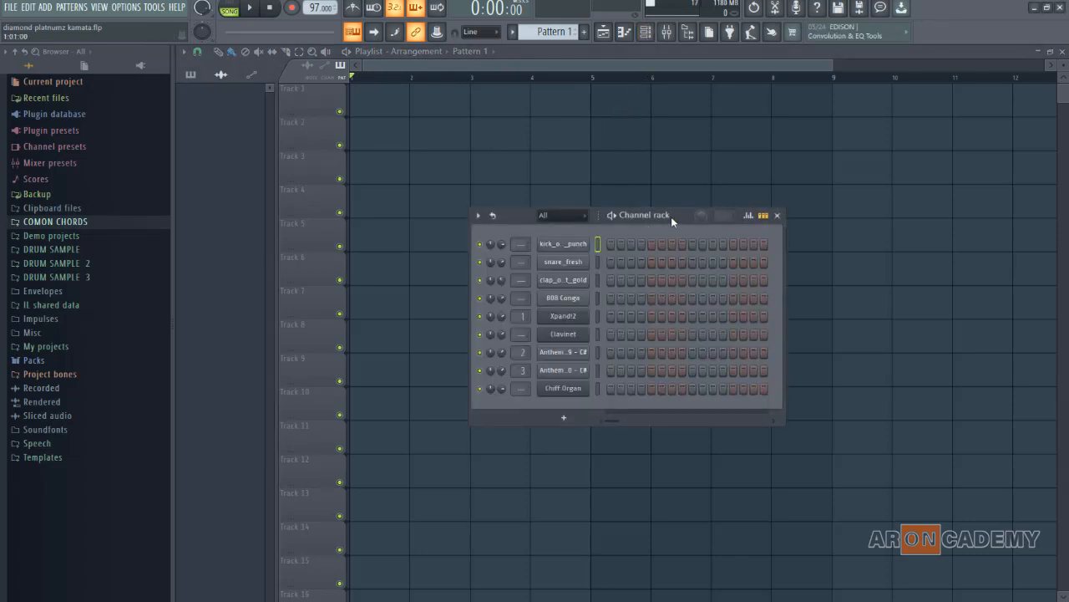
left_click_drag(671, 216, 574, 163)
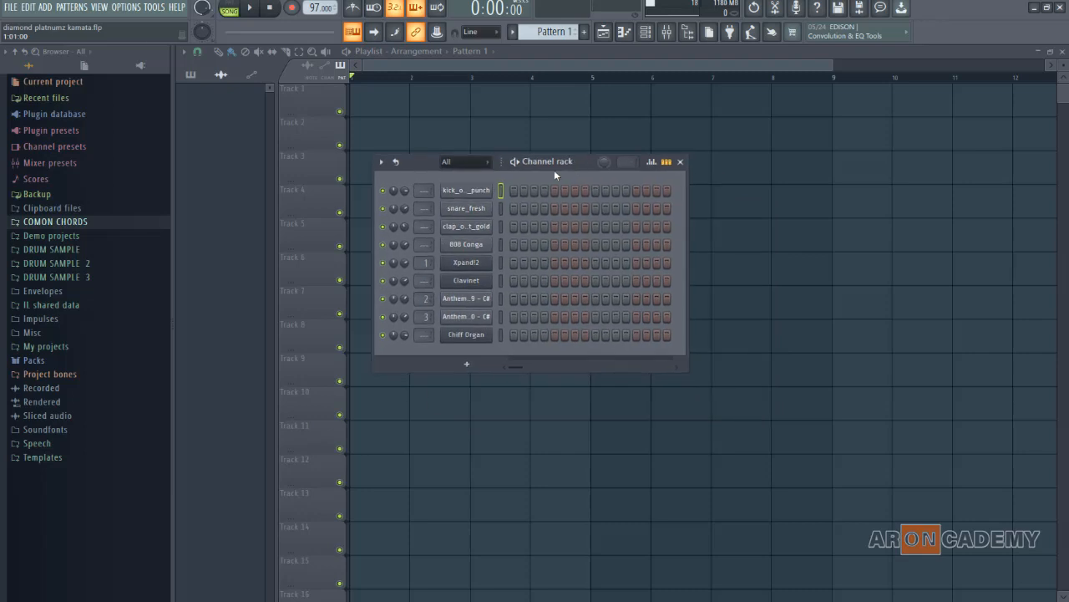
right_click(494, 194)
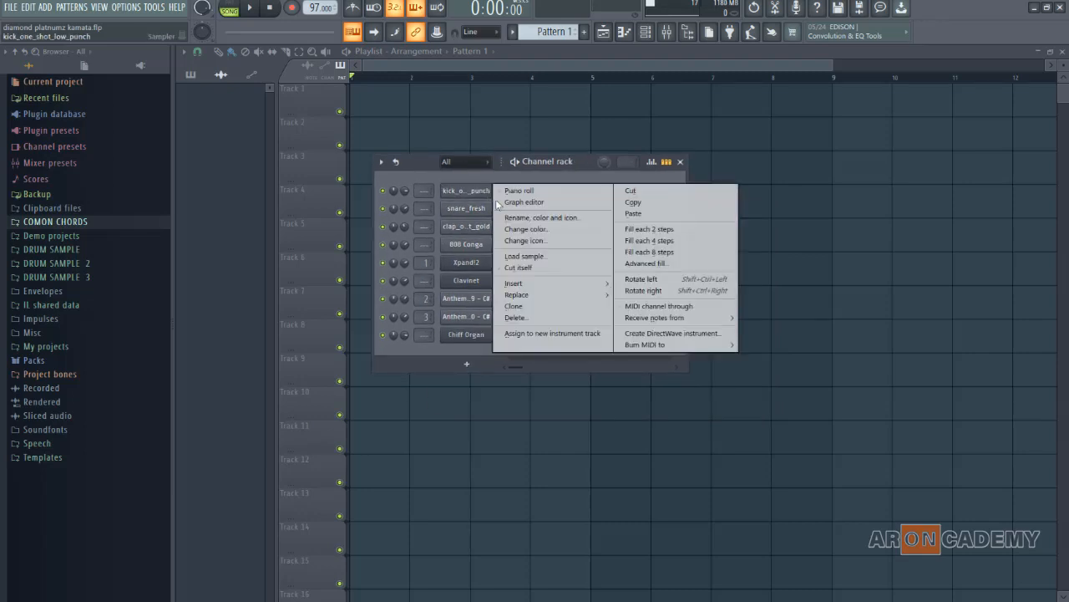
left_click(646, 241)
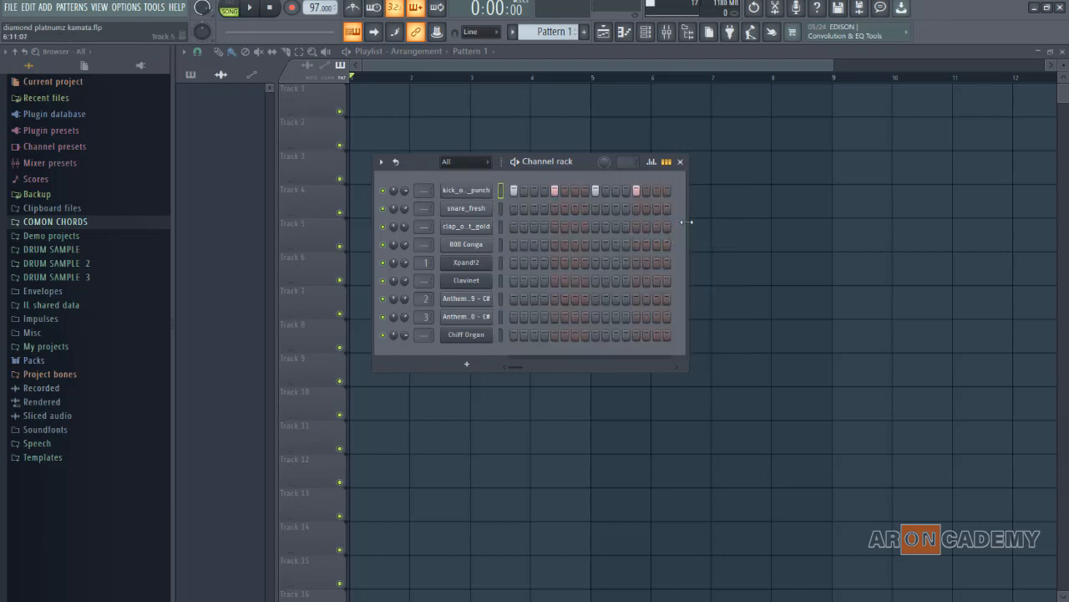
left_click_drag(691, 221, 891, 221)
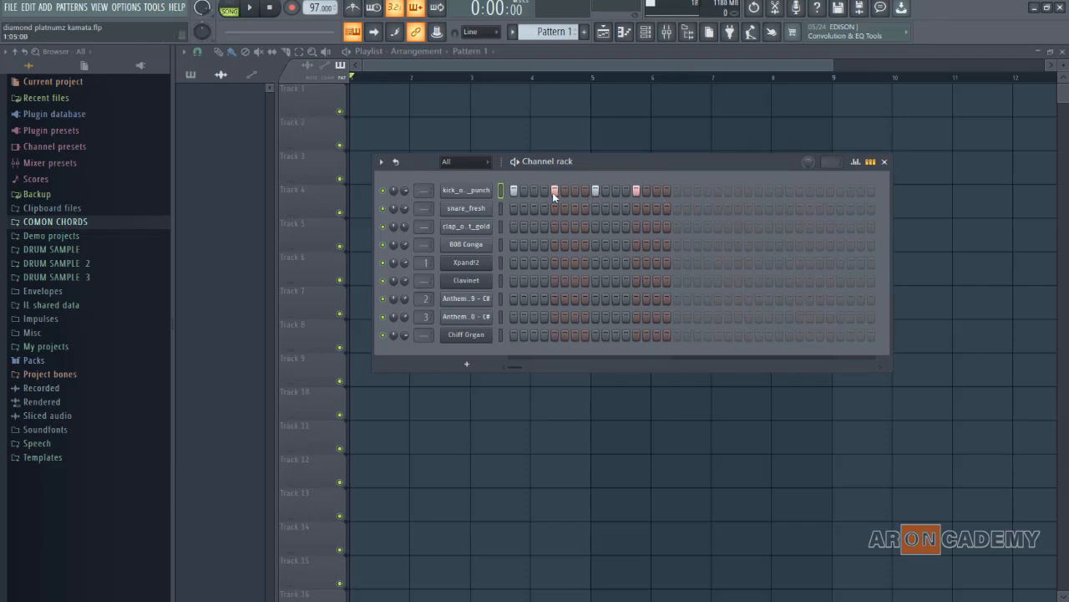
- Duplicate the kick notes of bar 1 three times in the piano roll so they fill four bars
right_click(478, 196)
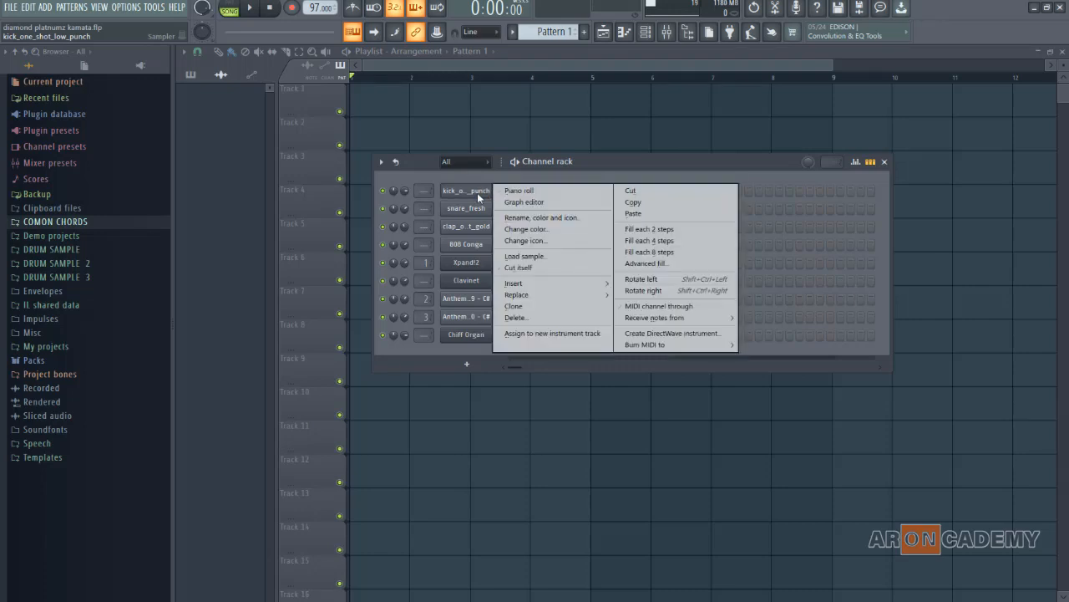
left_click(530, 192)
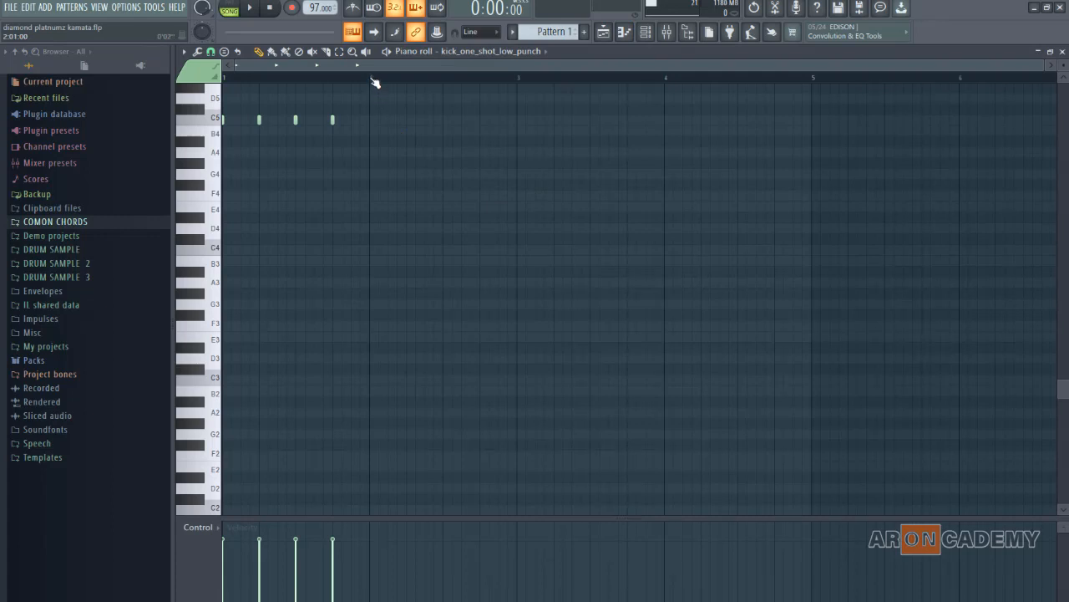
left_click_drag(370, 77, 114, 110)
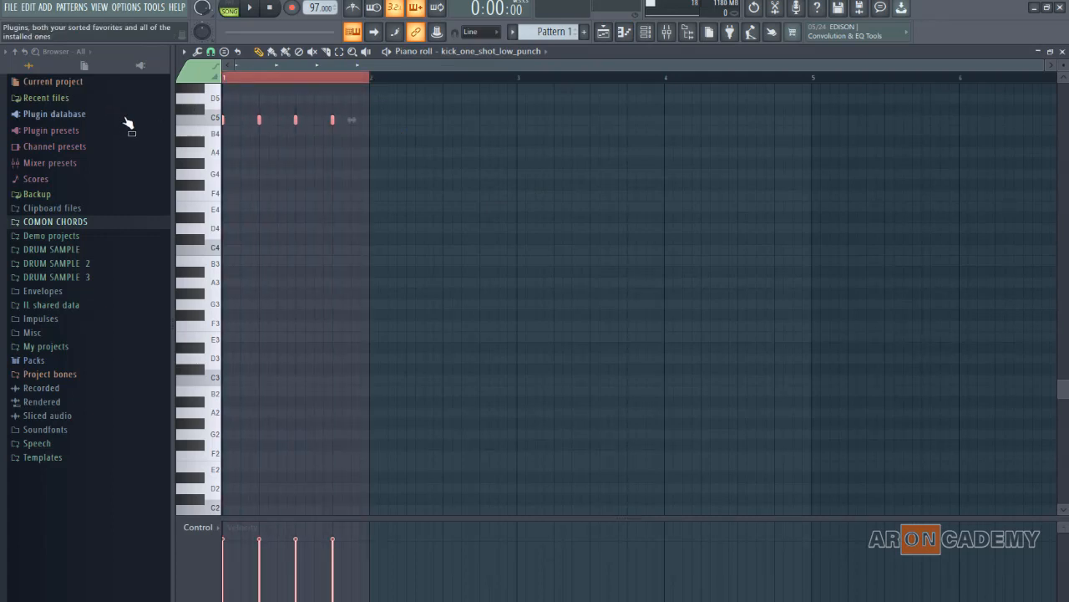
key("ctrl+b")
key("ctrl+b")
key("ctrl+b")
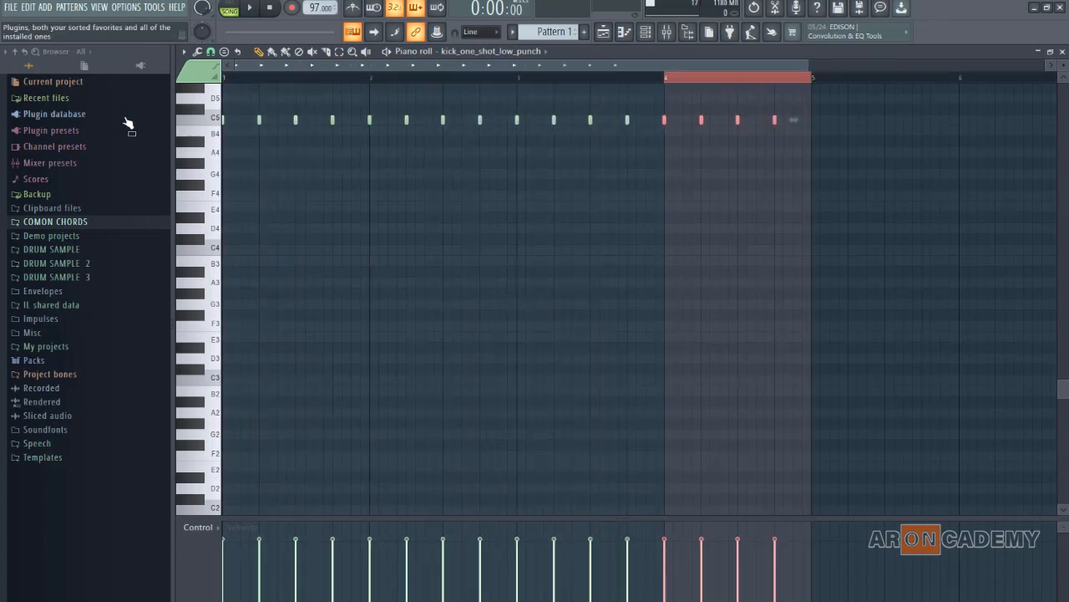
right_click(667, 79)
- Add snare_fresh hits on steps 4 and 7 in the channel rack
left_click(646, 36)
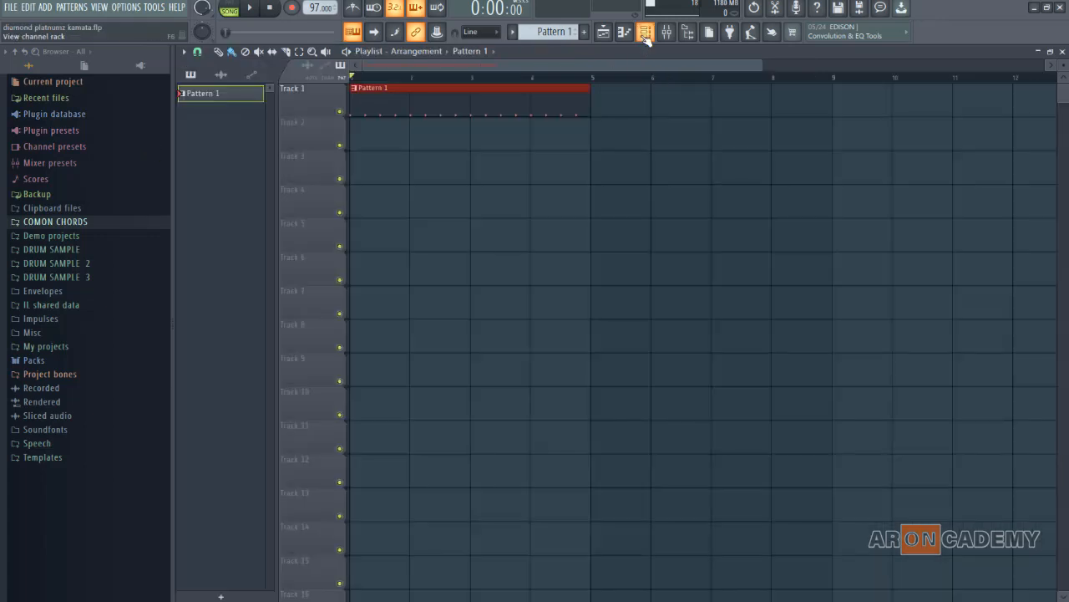
left_click(646, 36)
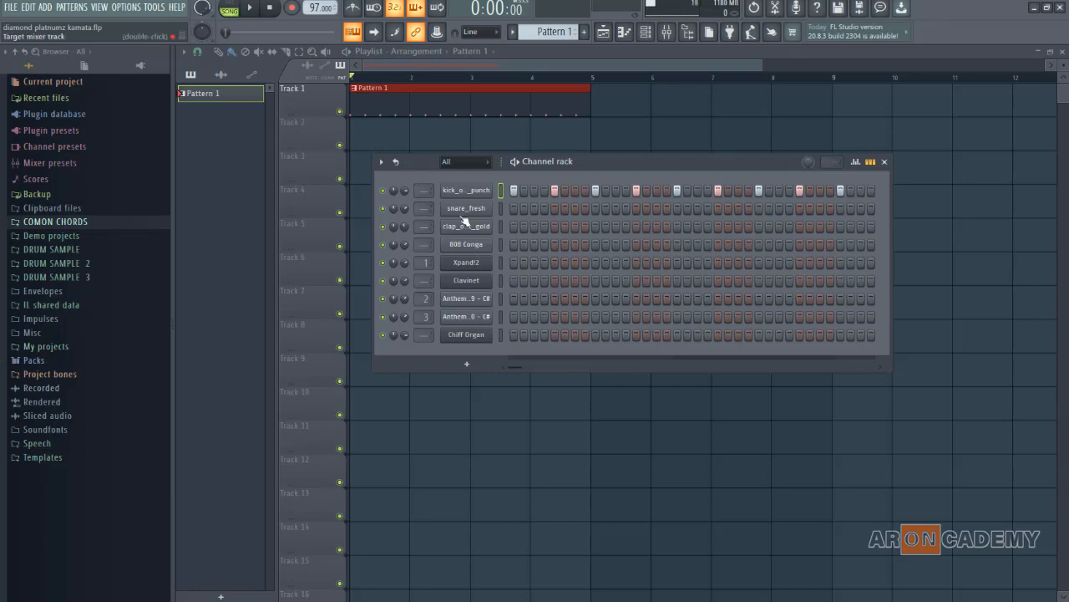
left_click(543, 208)
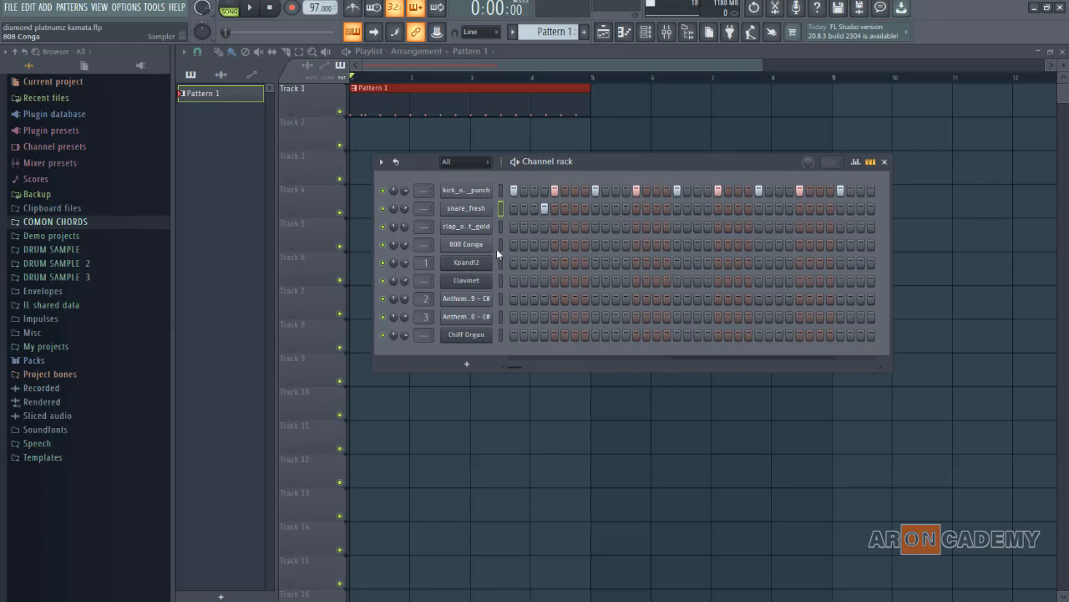
left_click(576, 208)
- Select the first half bar of snare notes in the piano roll and duplicate it seven times to fill four bars
right_click(480, 212)
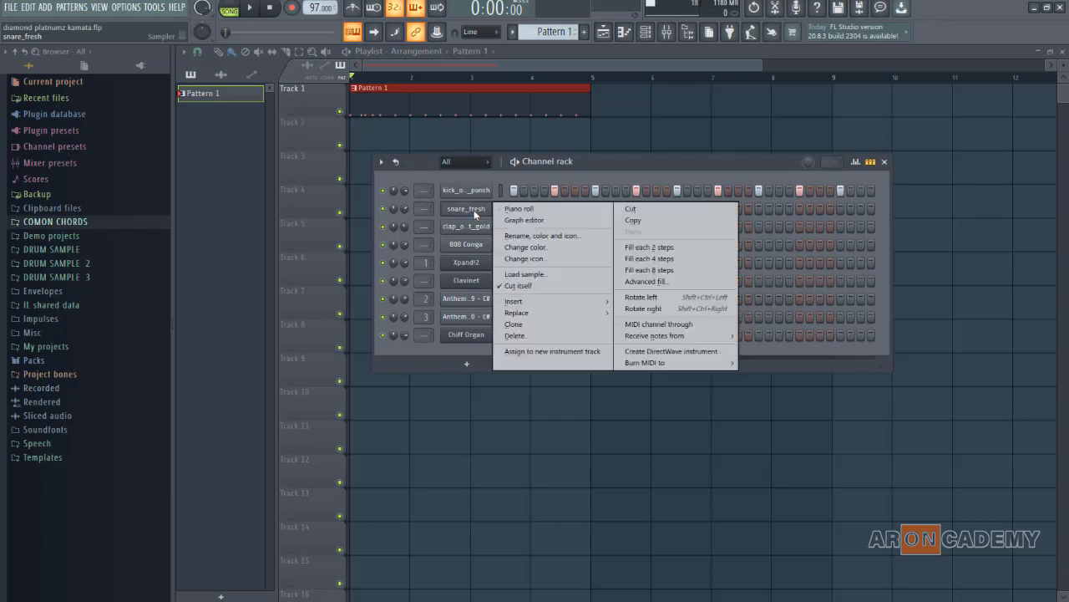
left_click(510, 210)
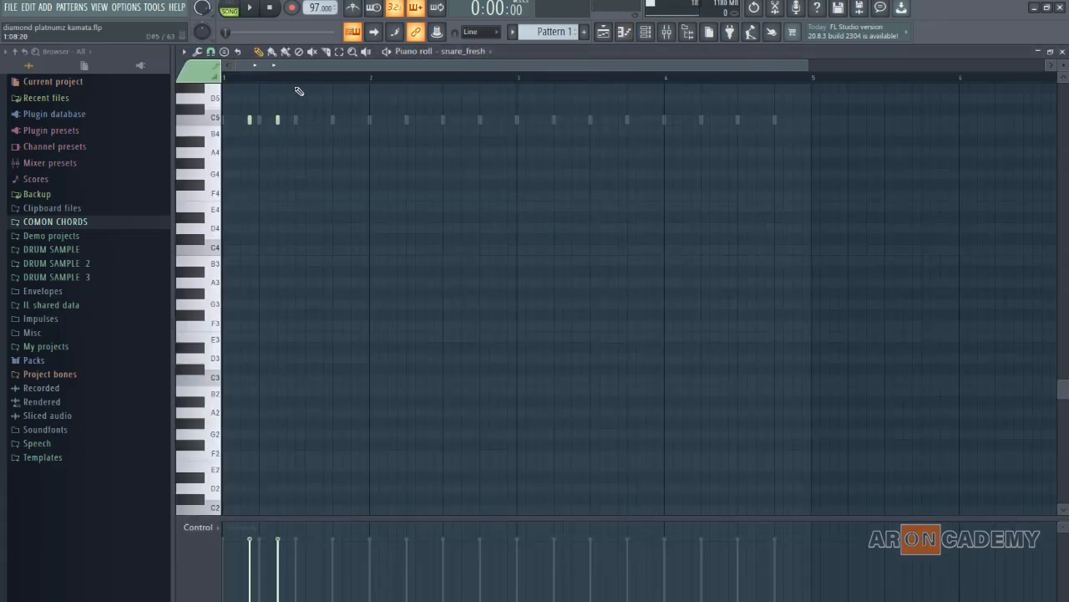
left_click_drag(808, 64, 652, 65)
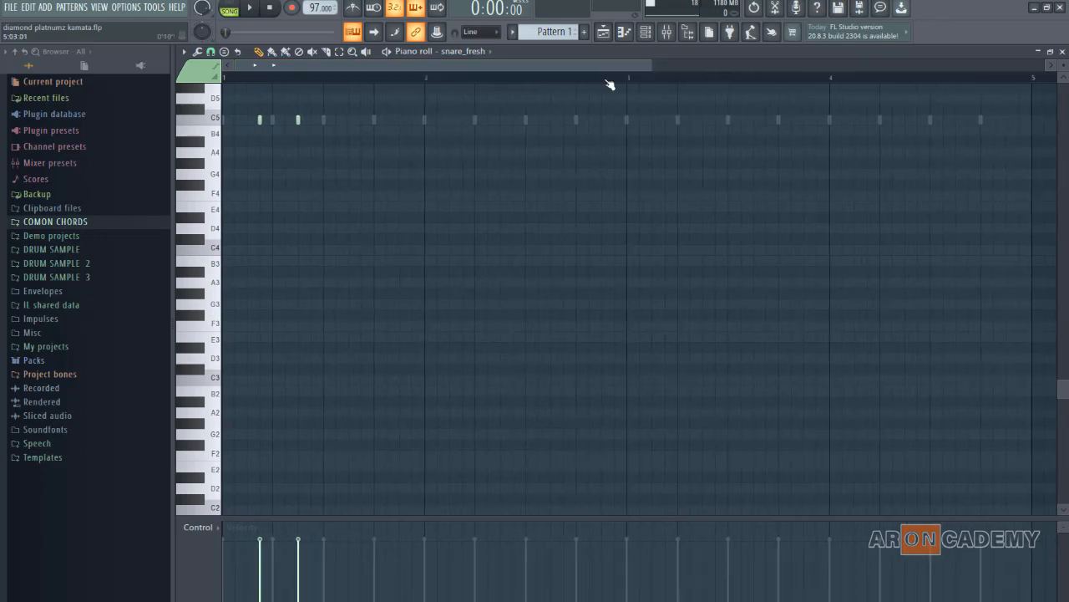
left_click_drag(324, 80, 194, 95)
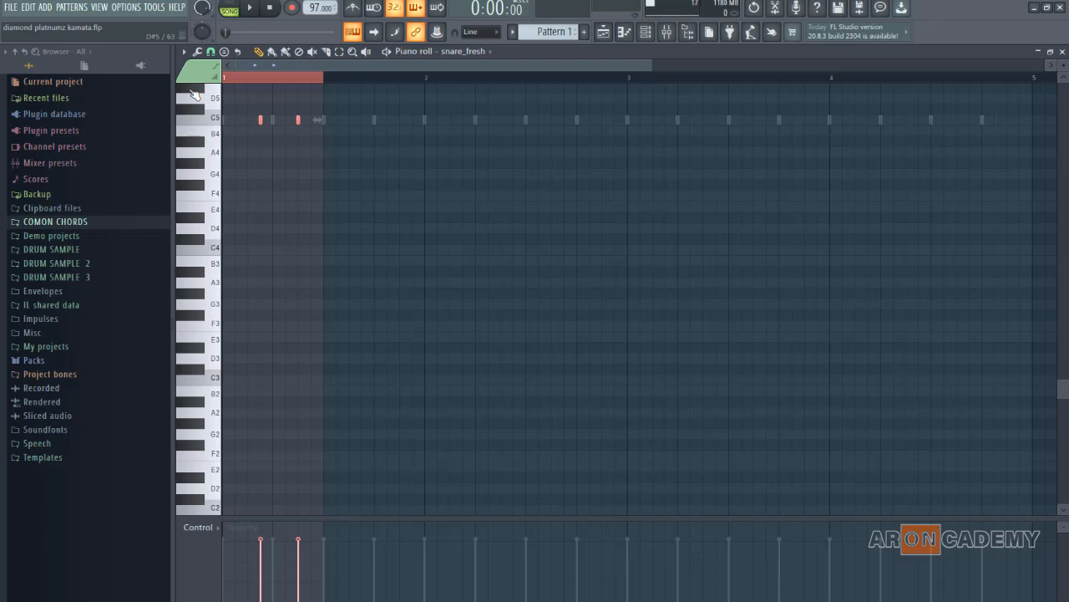
key("ctrl+b")
key("ctrl+b")
key("ctrl+b")
key("ctrl+b")
key("ctrl+b")
key("ctrl+b")
key("ctrl+b")
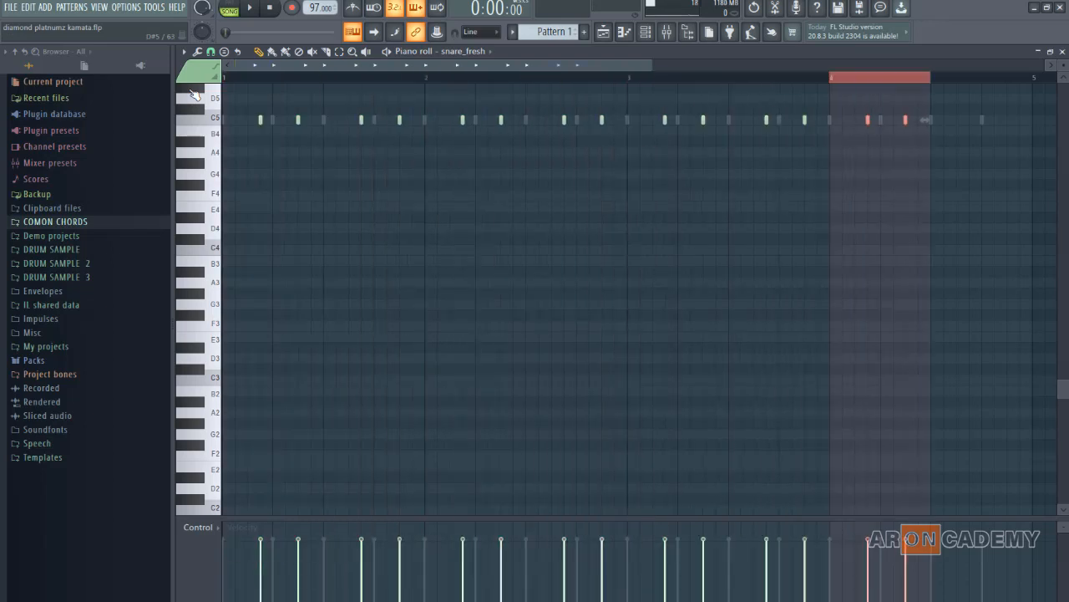
- Add clap hits on steps 2 and 10 in the channel rack, checking the placement with playback
key("F6")
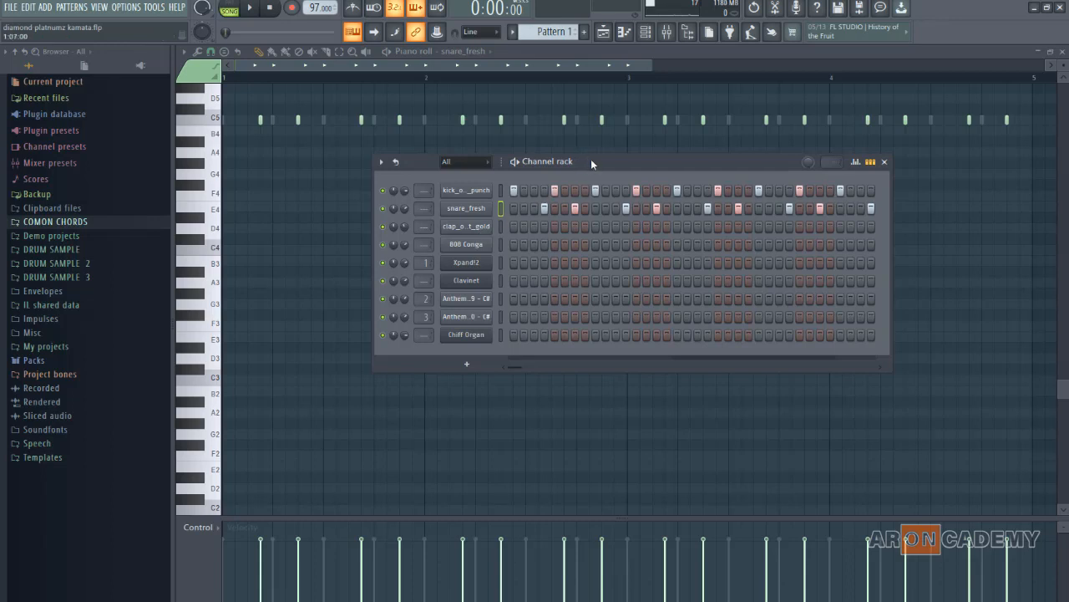
left_click_drag(591, 159, 528, 169)
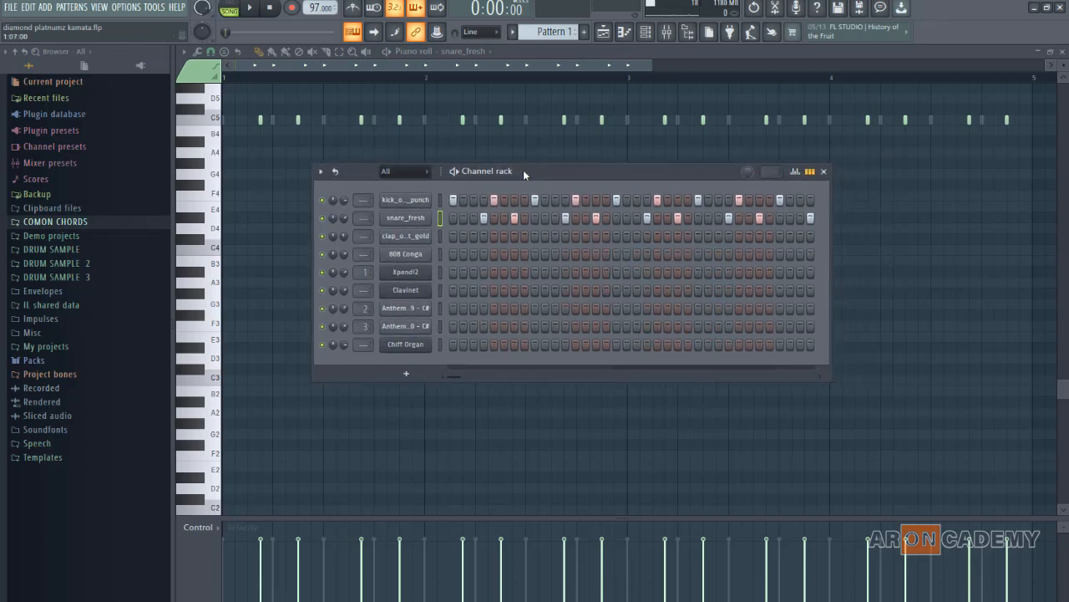
left_click(463, 237)
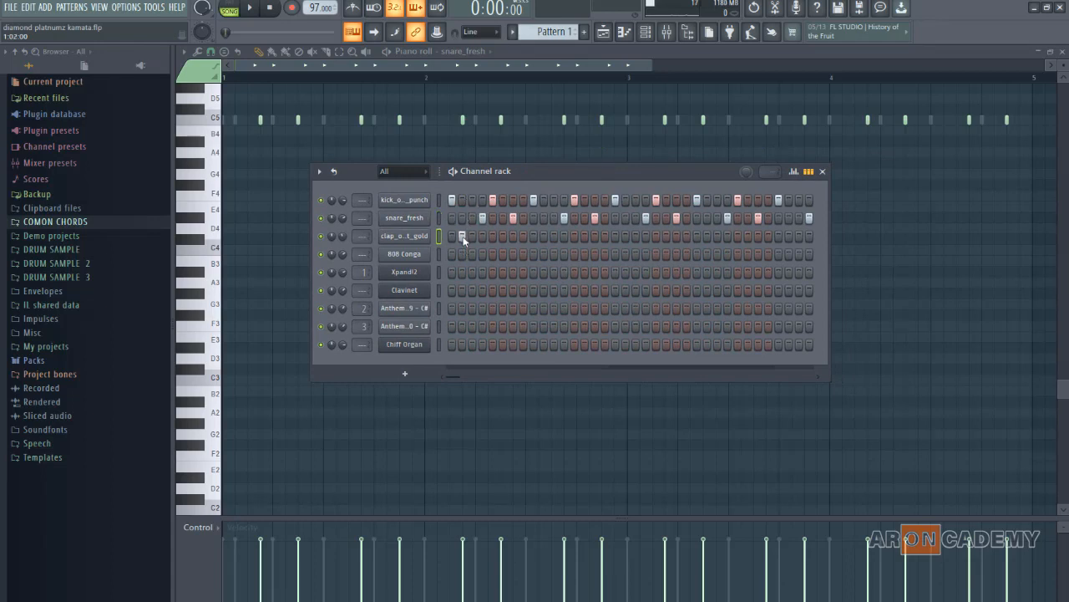
key("space")
key("space")
key("space")
left_click(462, 236)
key("space")
left_click(462, 237)
left_click(544, 236)
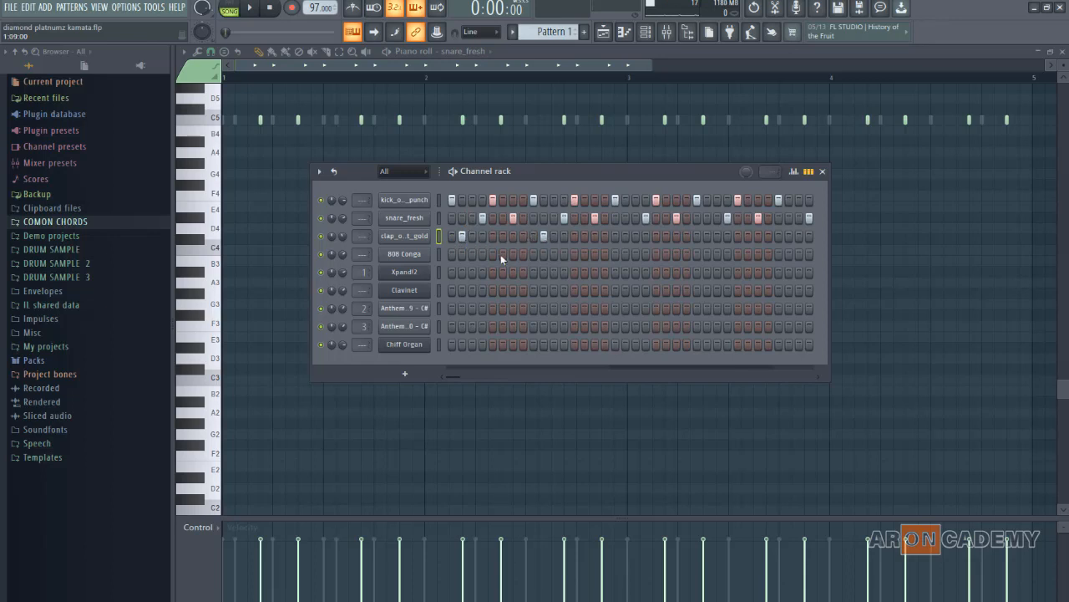
- Duplicate the clap notes of bar 1 three times in the piano roll so they fill four bars
right_click(422, 239)
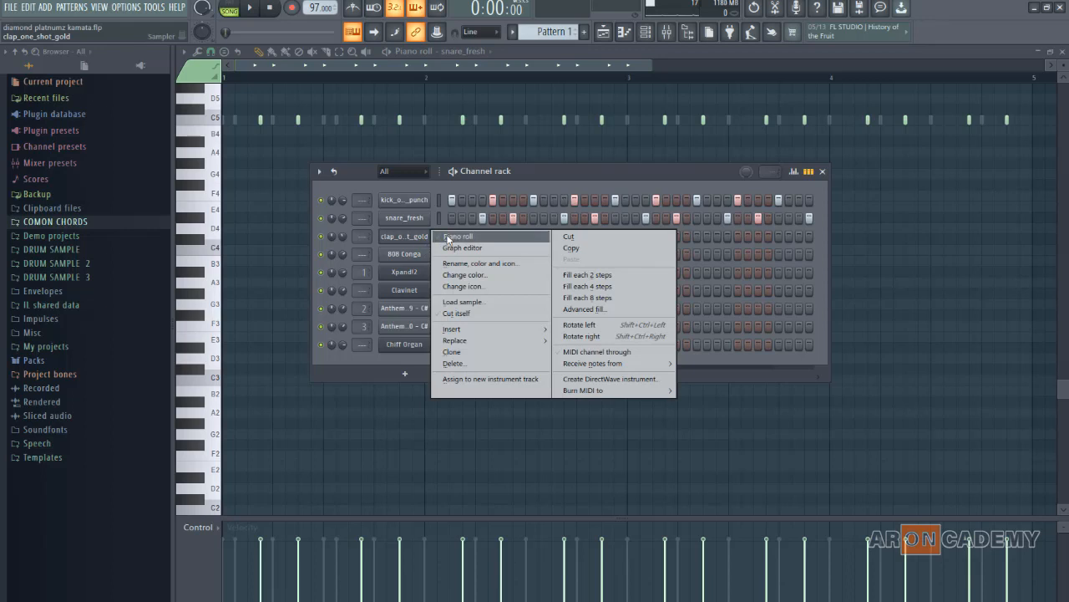
left_click(448, 237)
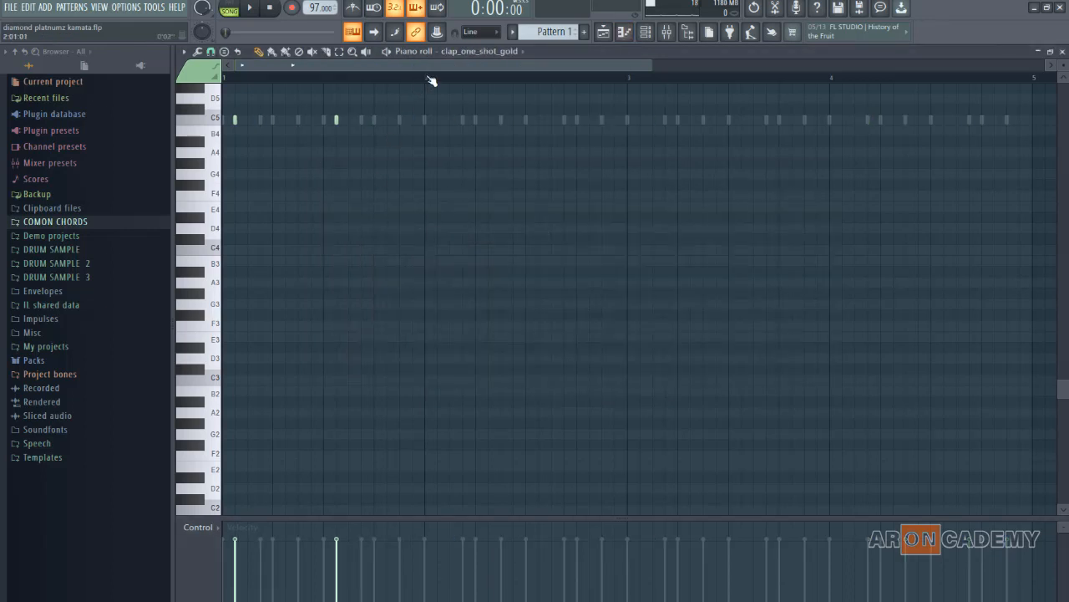
left_click_drag(431, 80, 114, 98)
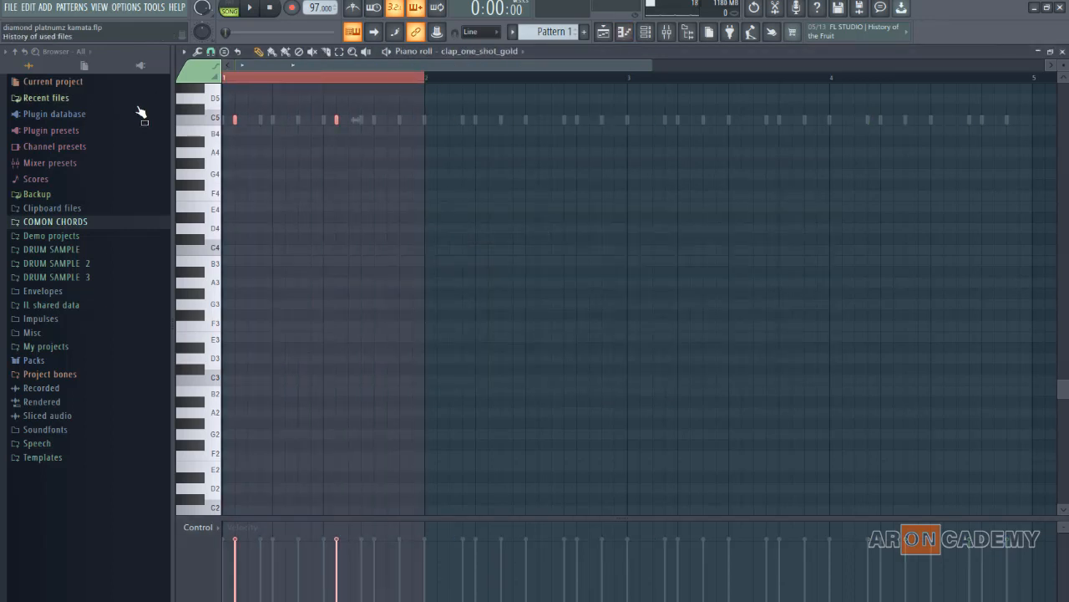
key("ctrl+b")
key("ctrl+b")
key("ctrl+b")
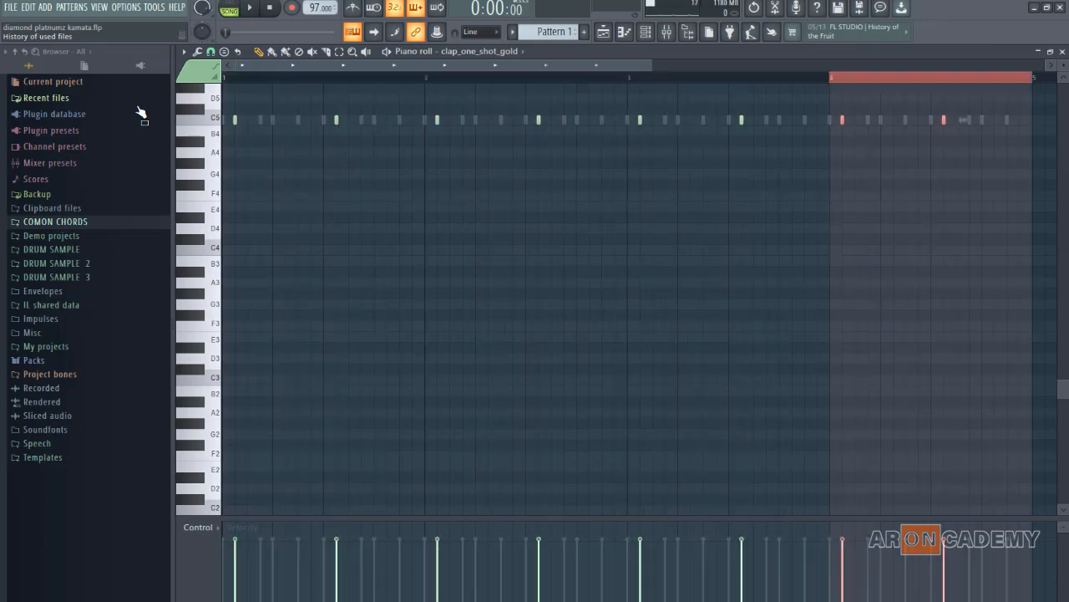
- Enter a four-bar 808 Conga line in its piano roll using the notes F#2, C#3, F#3 and C#4
left_click(645, 31)
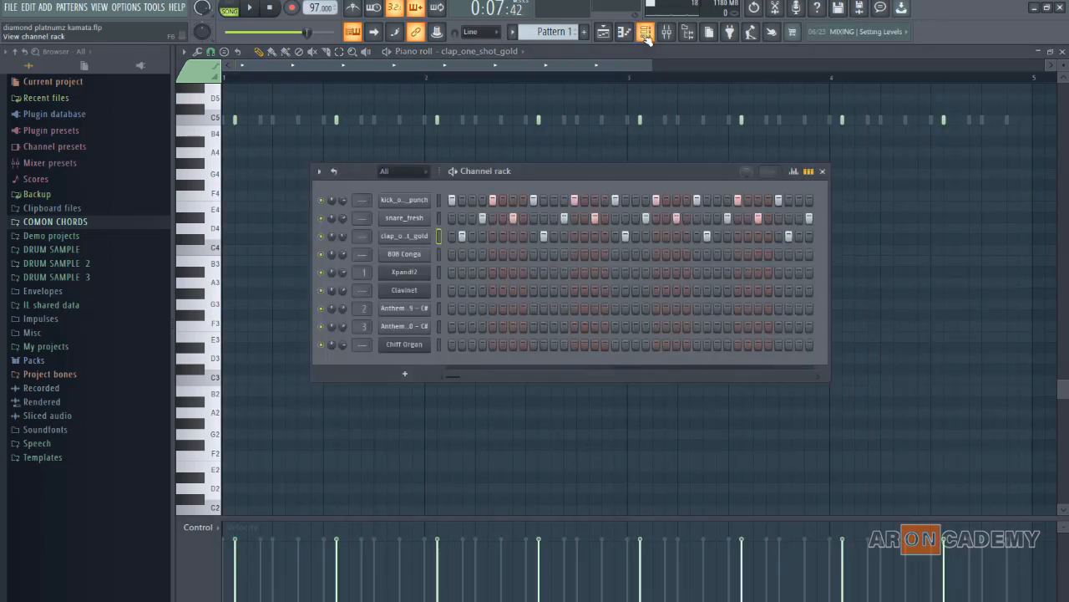
right_click(420, 258)
left_click(458, 254)
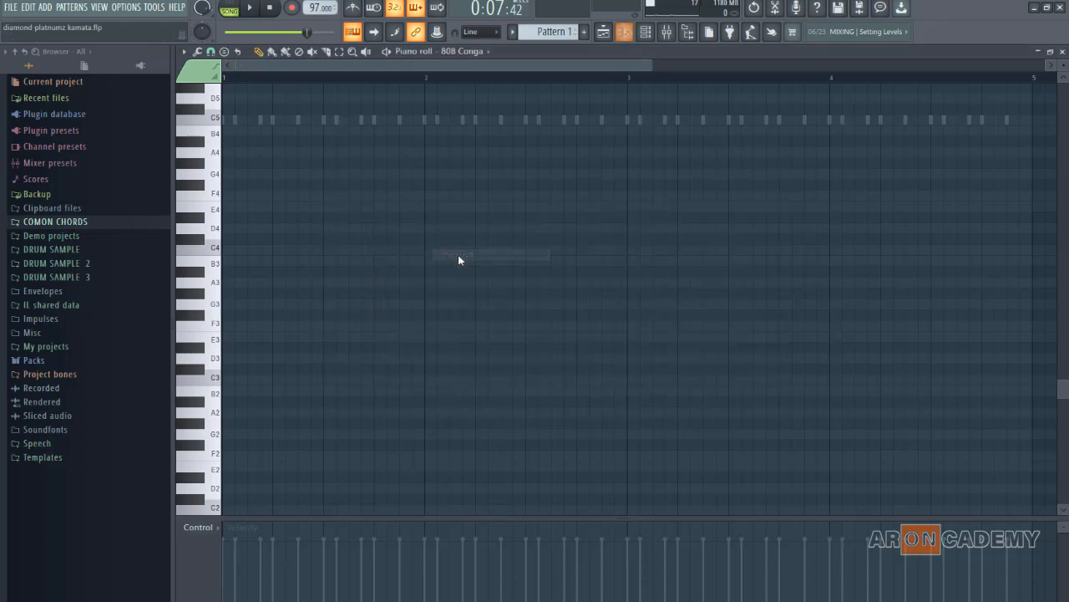
left_click(288, 305)
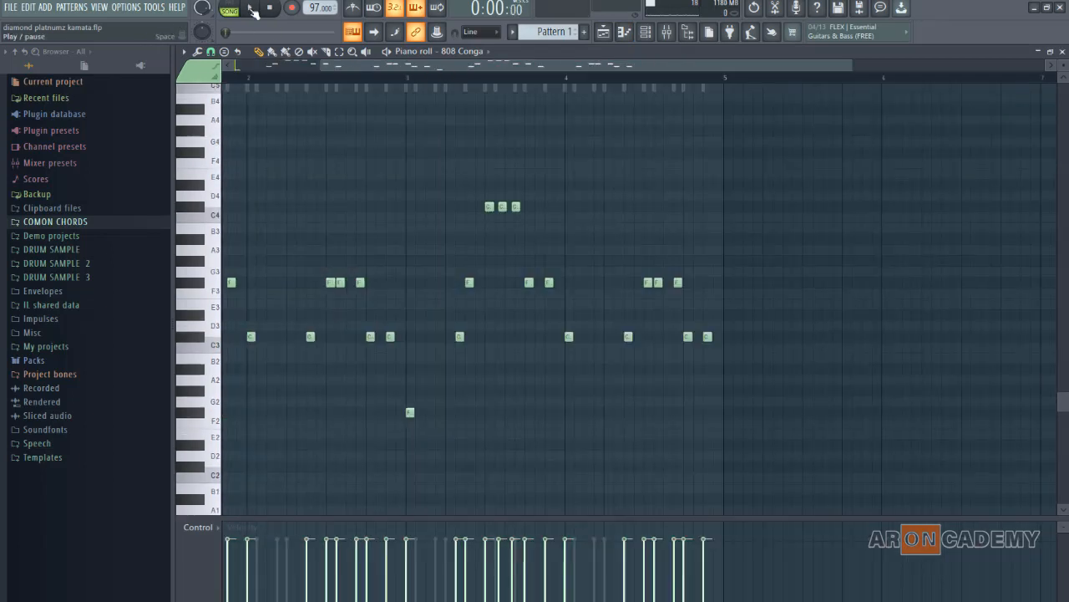
- Play back the pattern to hear the conga line with the drums across all four bars, and stop playback
left_click(250, 9)
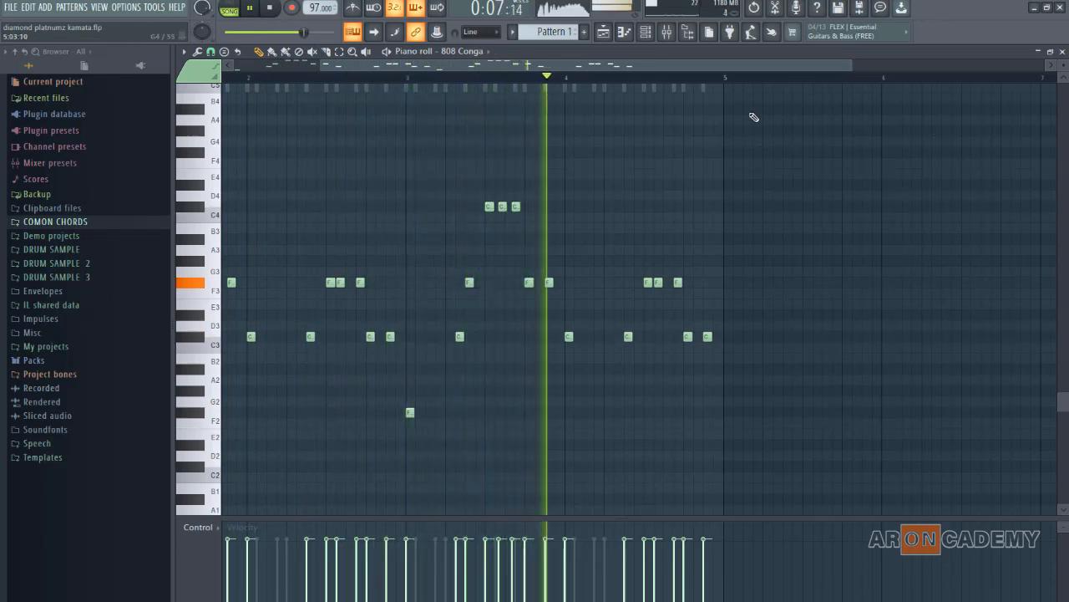
left_click_drag(670, 67, 564, 69)
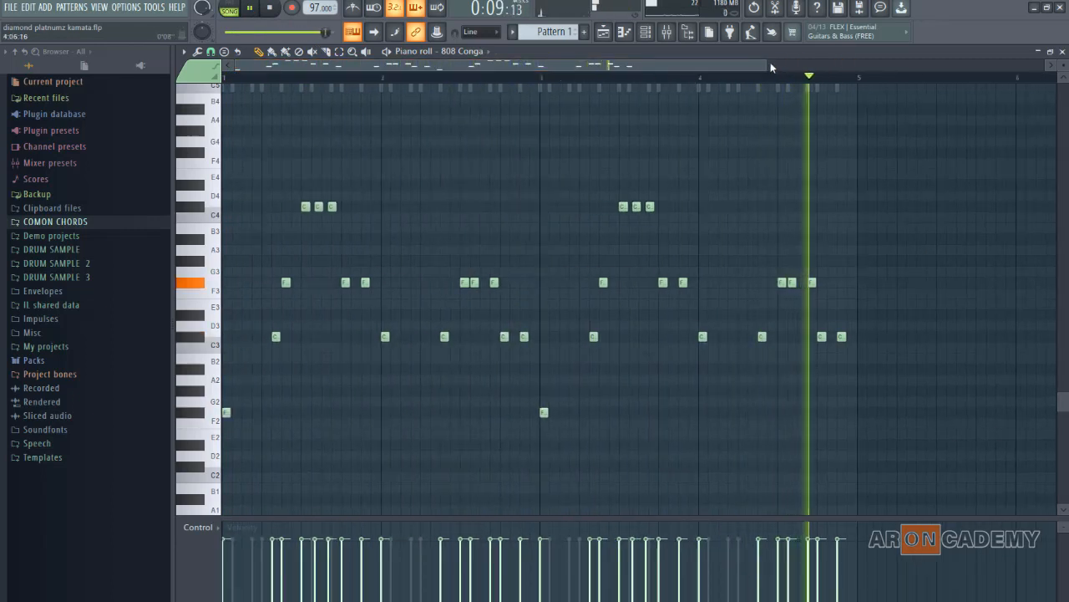
left_click_drag(776, 67, 808, 67)
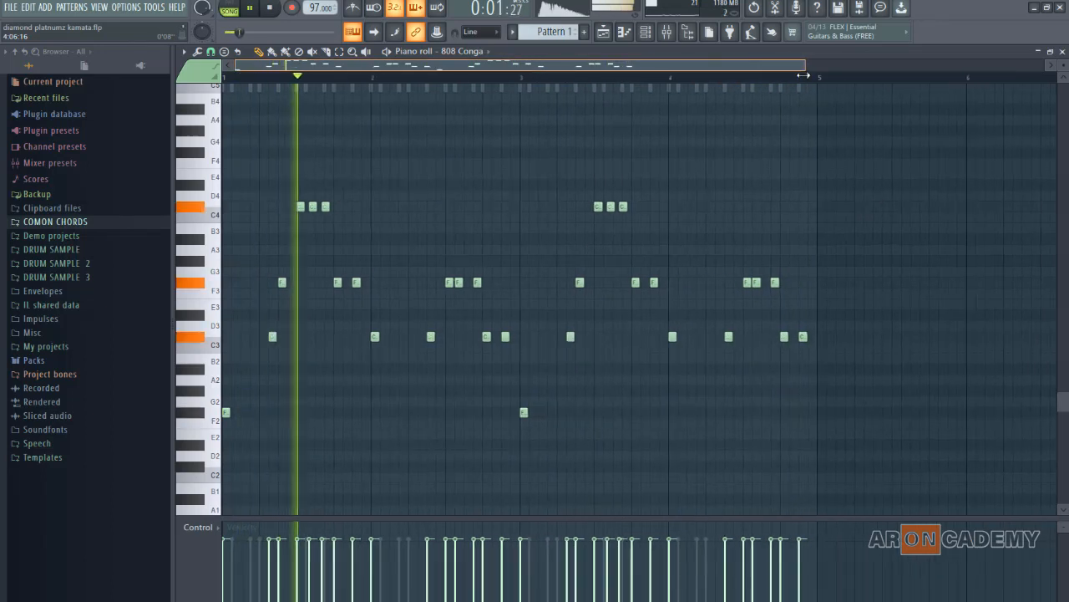
key("space")
- Open the Xpand!2 channel from the channel rack in the piano roll at the octaves around C5 and C6
left_click(645, 33)
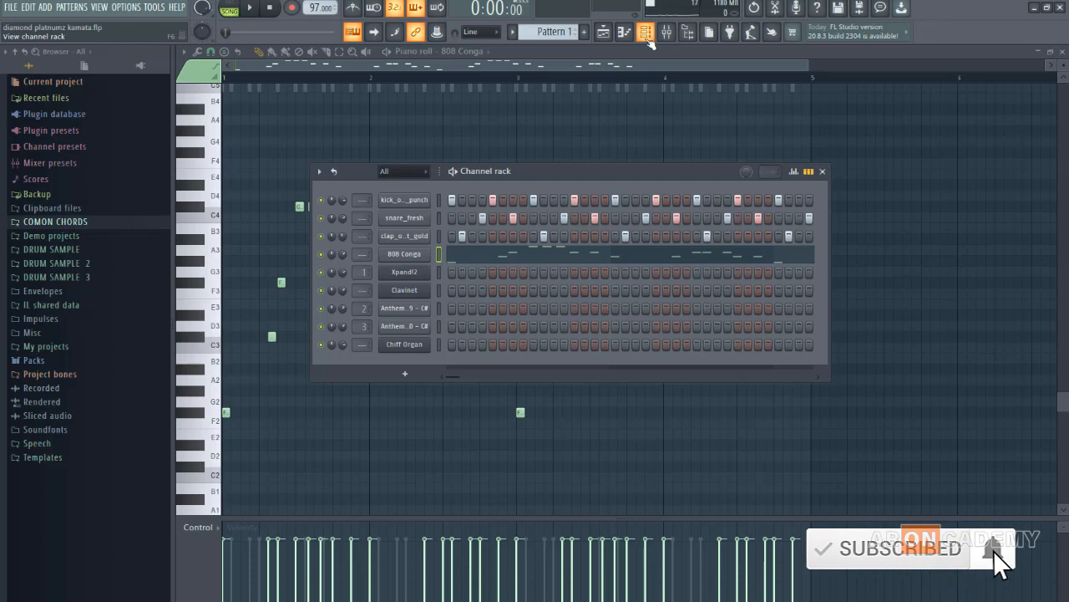
left_click(439, 272)
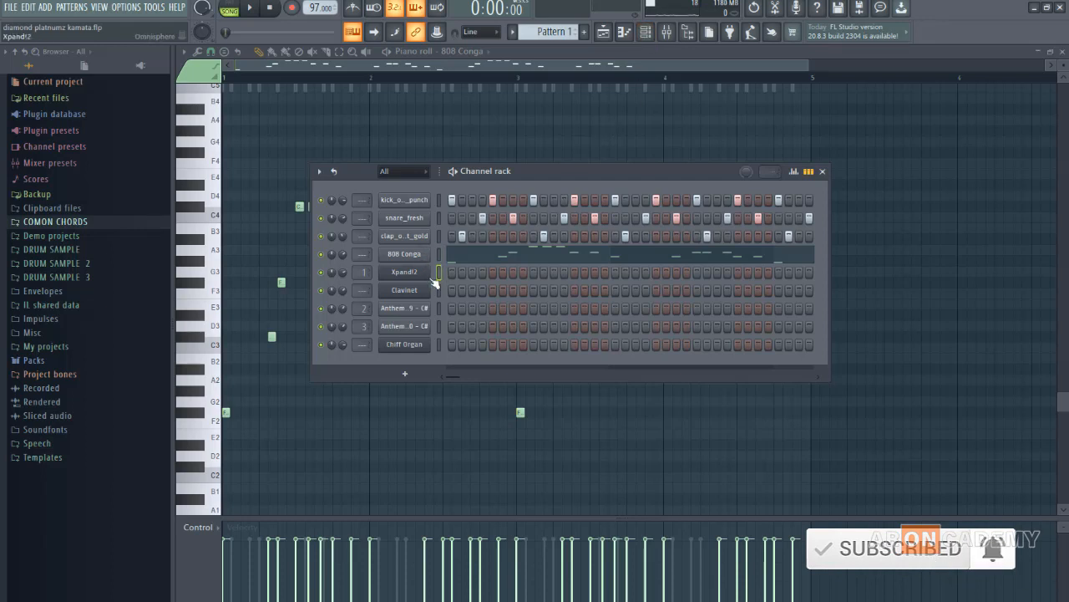
right_click(425, 278)
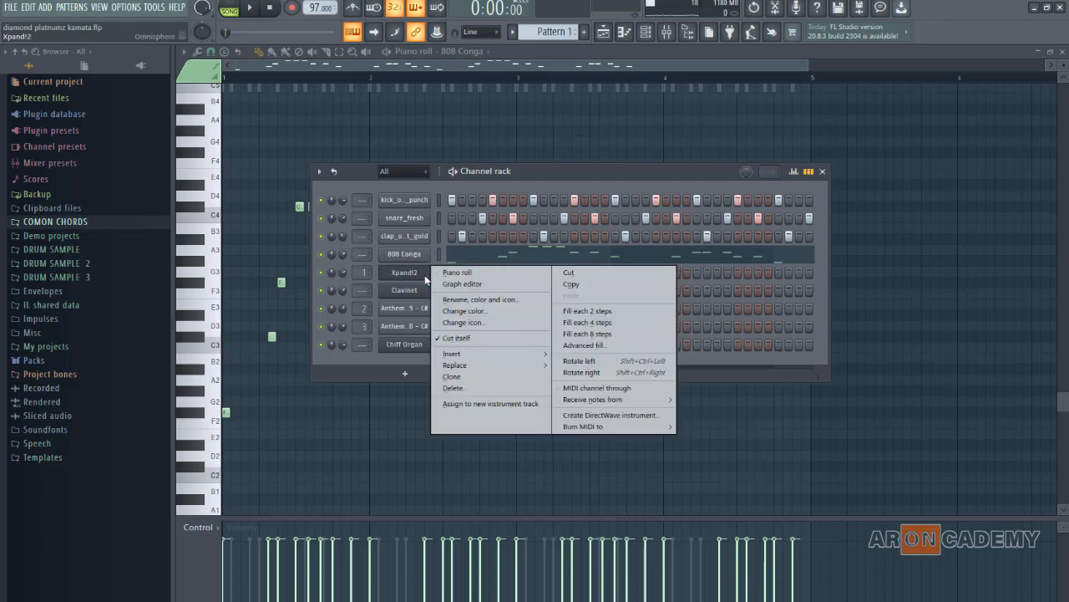
left_click(454, 272)
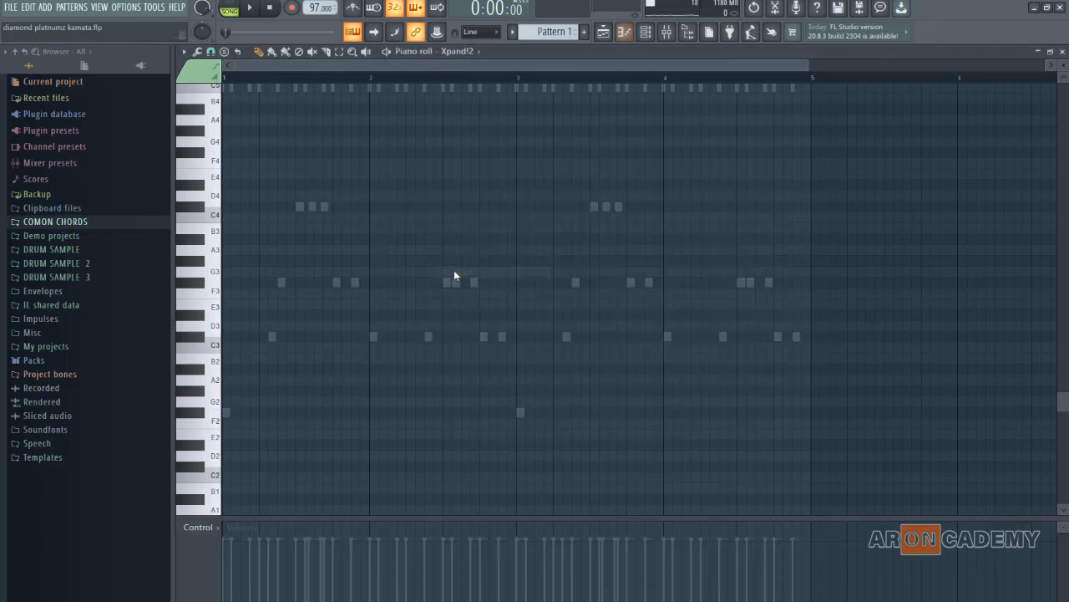
scroll(209, 371, "up", 5)
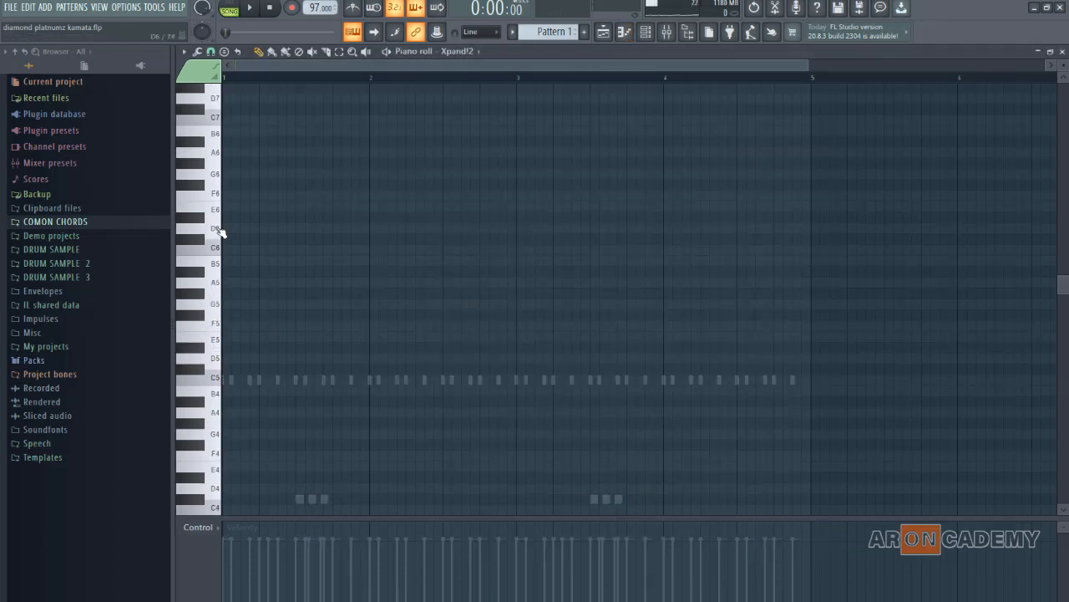
- Audition pitches and place an F#5 and a C#5 note together at the start of bar 1
key("w")
key("v")
key("b")
key("q")
key("n")
left_click(199, 317)
left_click_drag(235, 314, 225, 315)
left_click(224, 315)
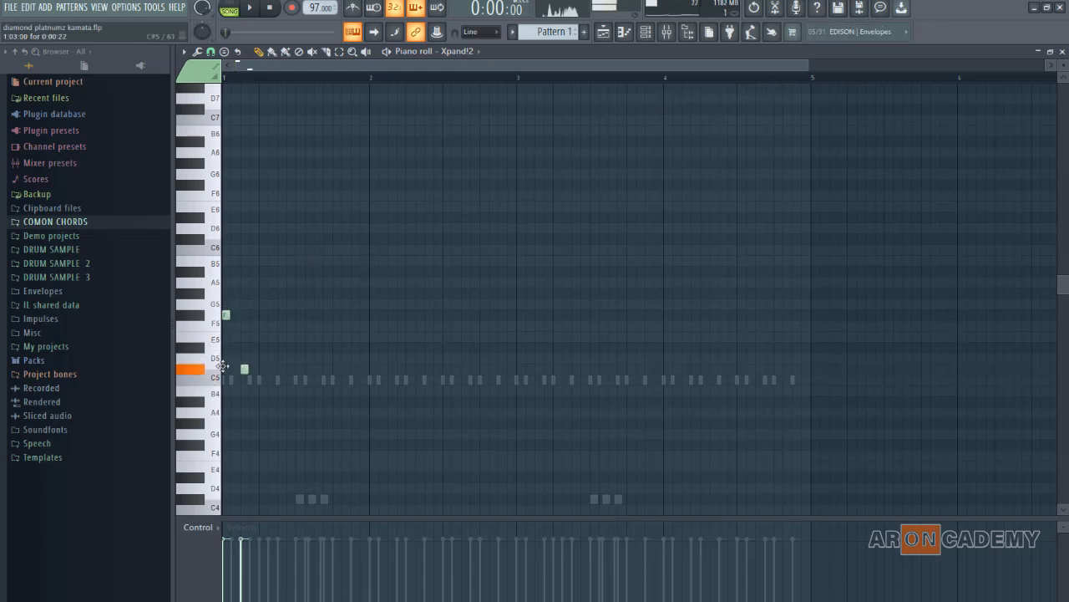
left_click(225, 368)
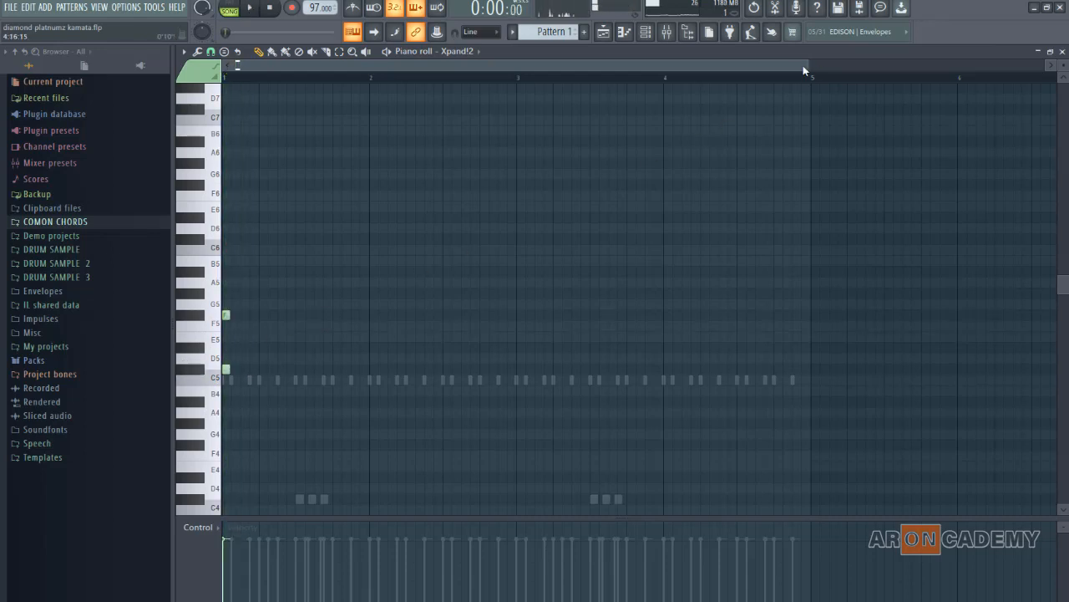
- Shift the C#5 note about 5 ticks behind the F#5 at the start of bar 1, checking the timing with playback
left_click_drag(809, 65, 475, 80)
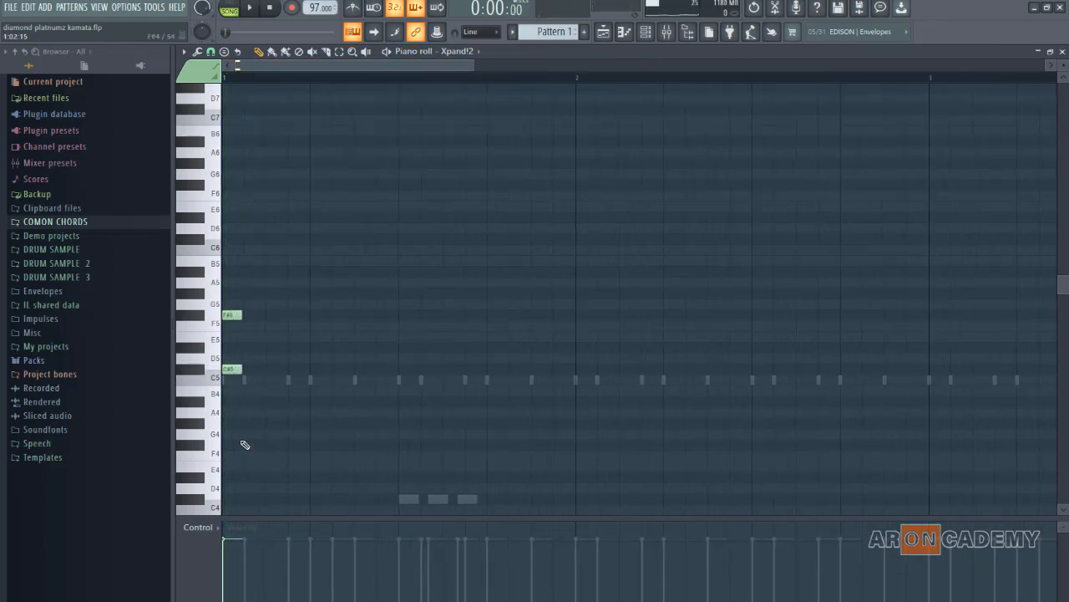
left_click(230, 370)
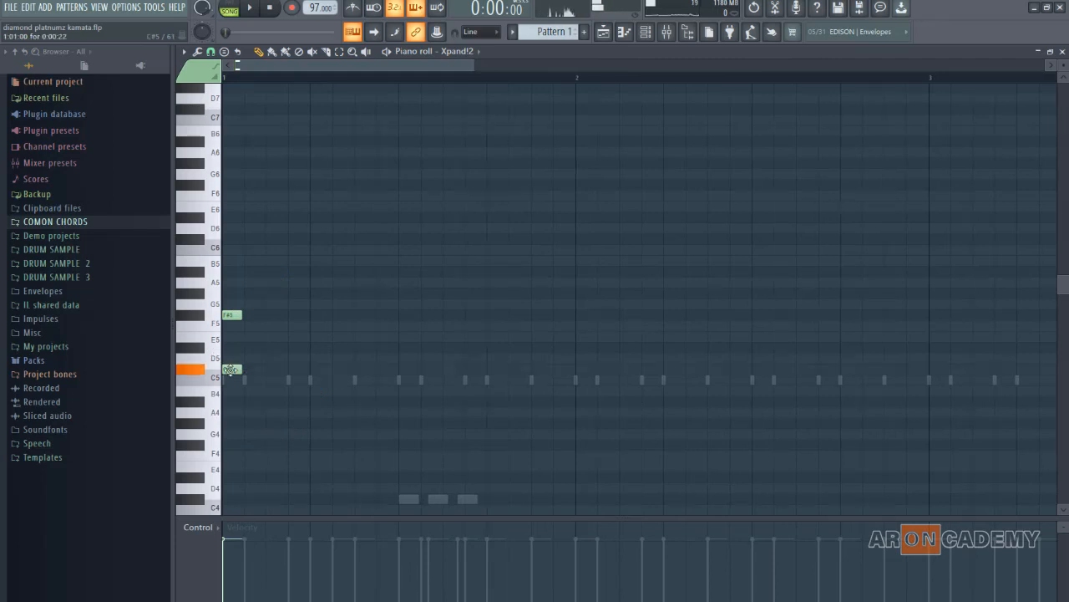
left_click_drag(230, 370, 242, 371)
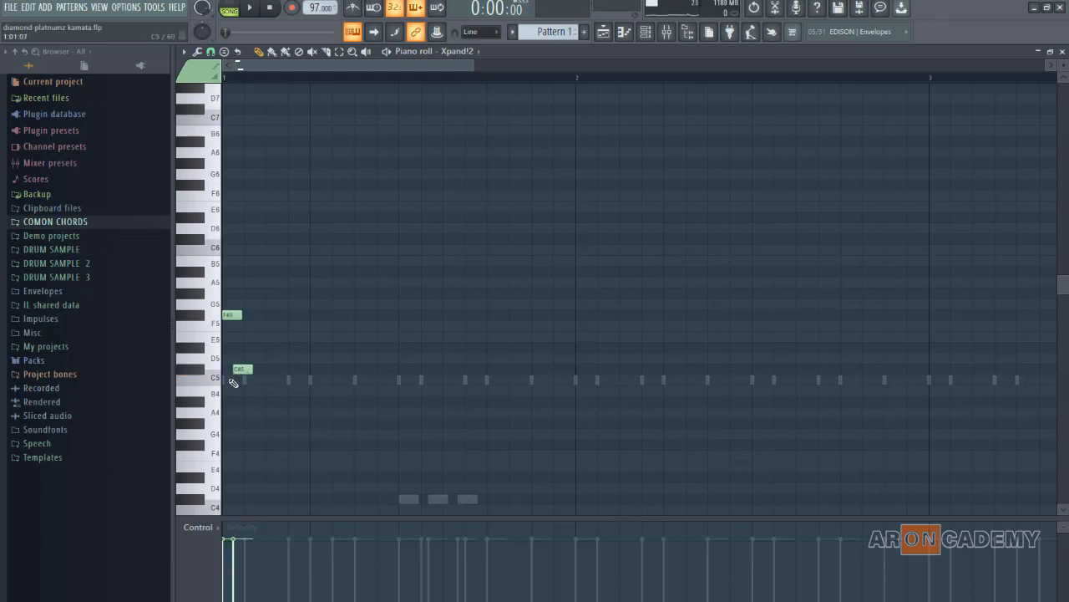
key("space")
key("space")
key("space")
key("space")
key("space")
key("space")
left_click(240, 369)
left_click_drag(240, 368, 233, 369)
key("space")
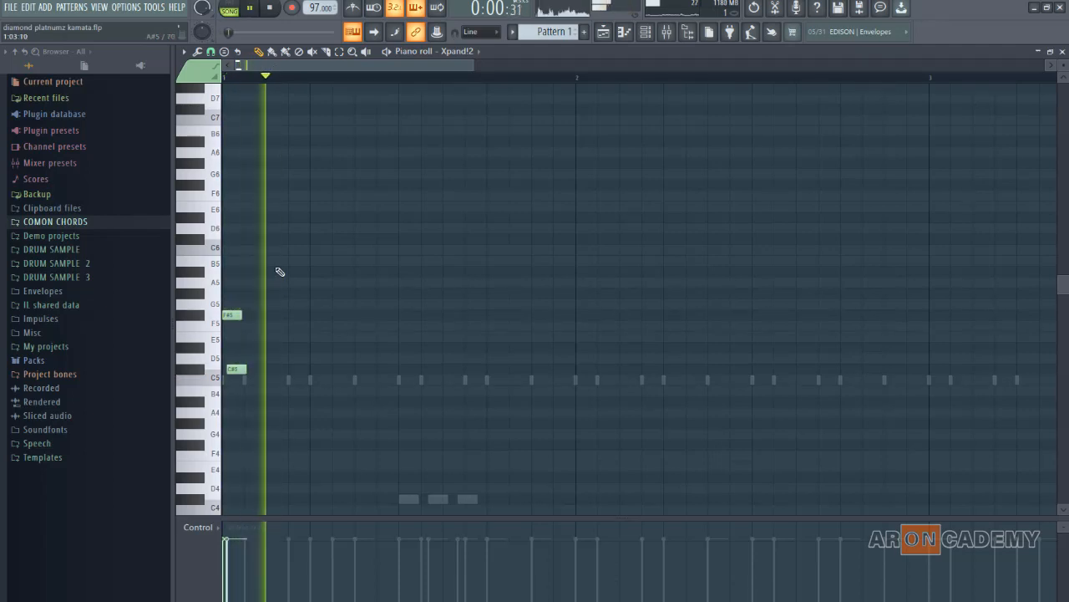
key("space")
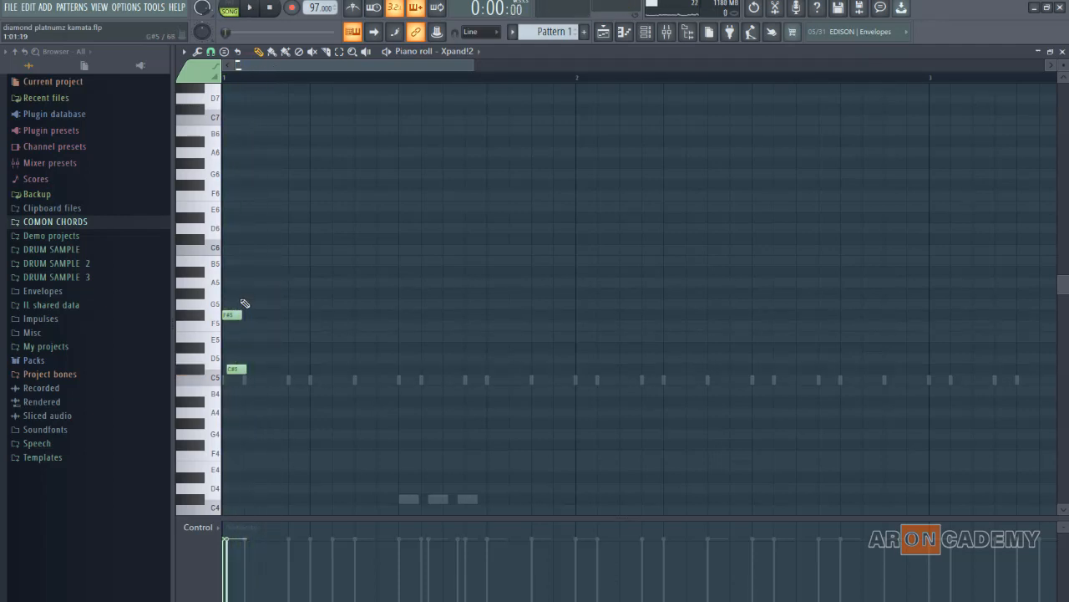
- Add an A5 note on step 3 and a B5 note on step 4 of bar 1, and play the phrase
scroll(286, 311, "up", 1)
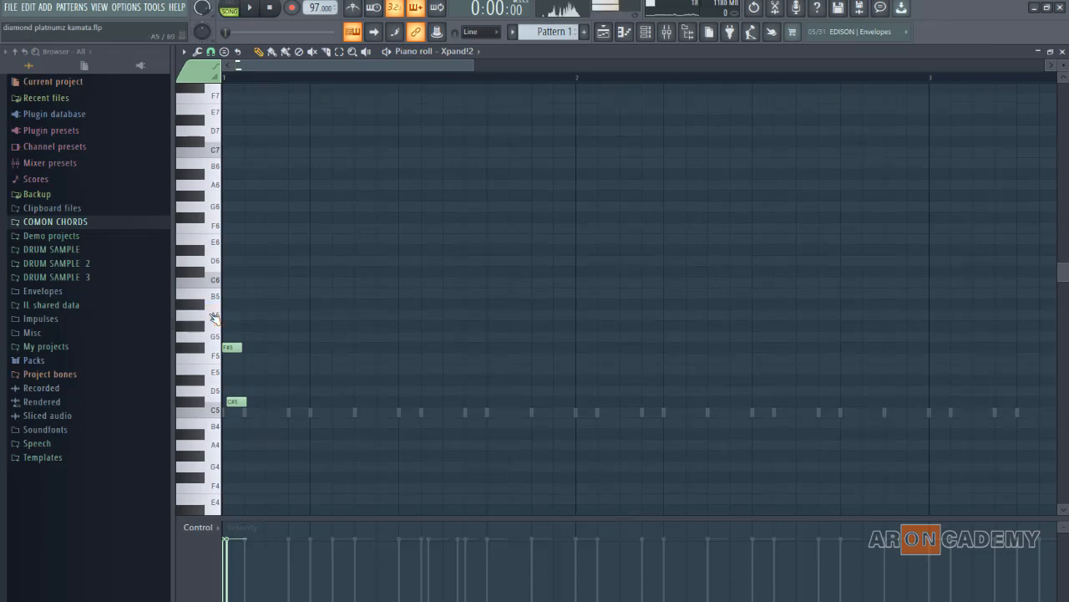
left_click_drag(249, 314, 277, 314)
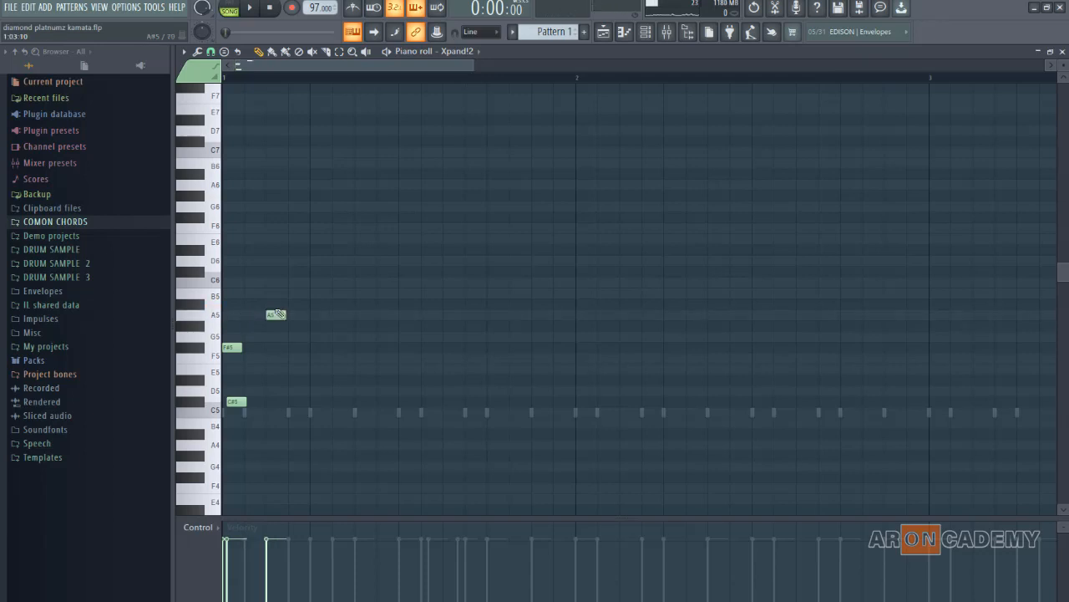
left_click(293, 295)
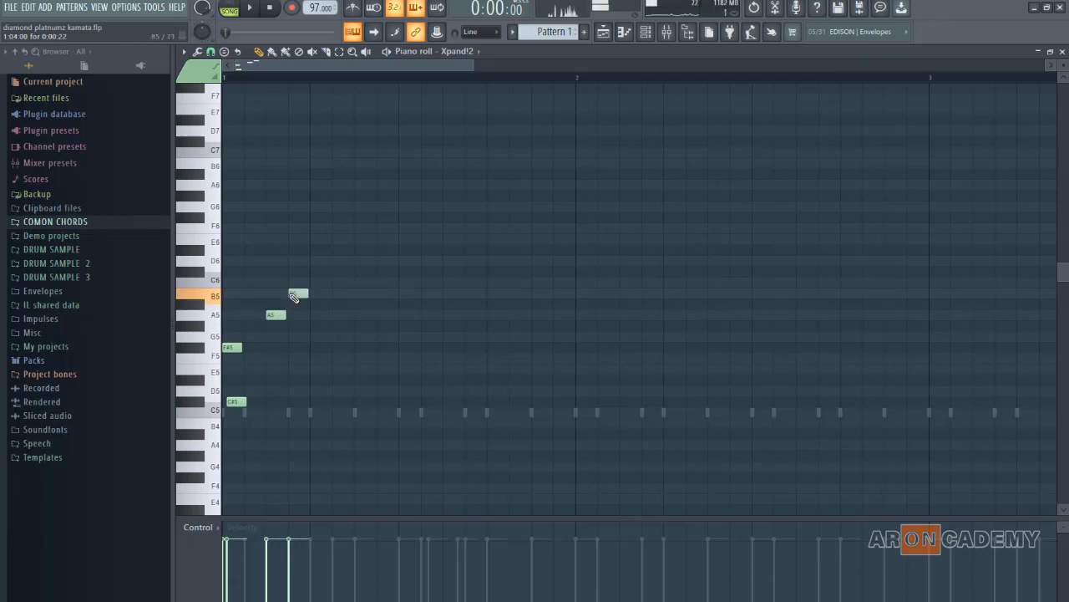
key("space")
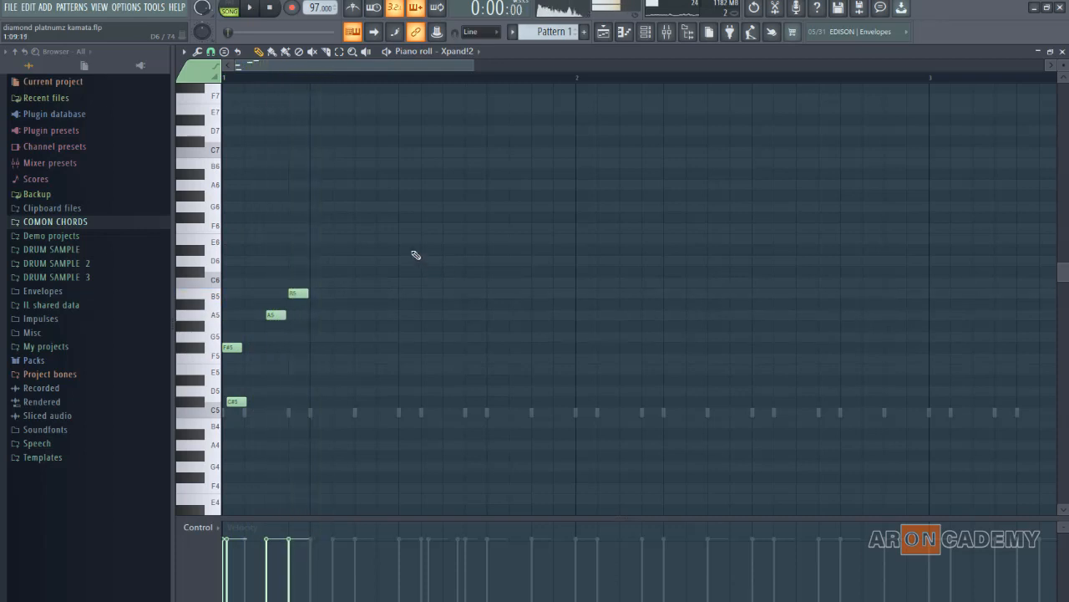
key("space")
- Add a C#6 note on step 5 of bar 1 and a B5 note 5 ticks after it, checking with playback
scroll(330, 293, "up", 2)
left_click_drag(322, 324, 318, 342)
key("space")
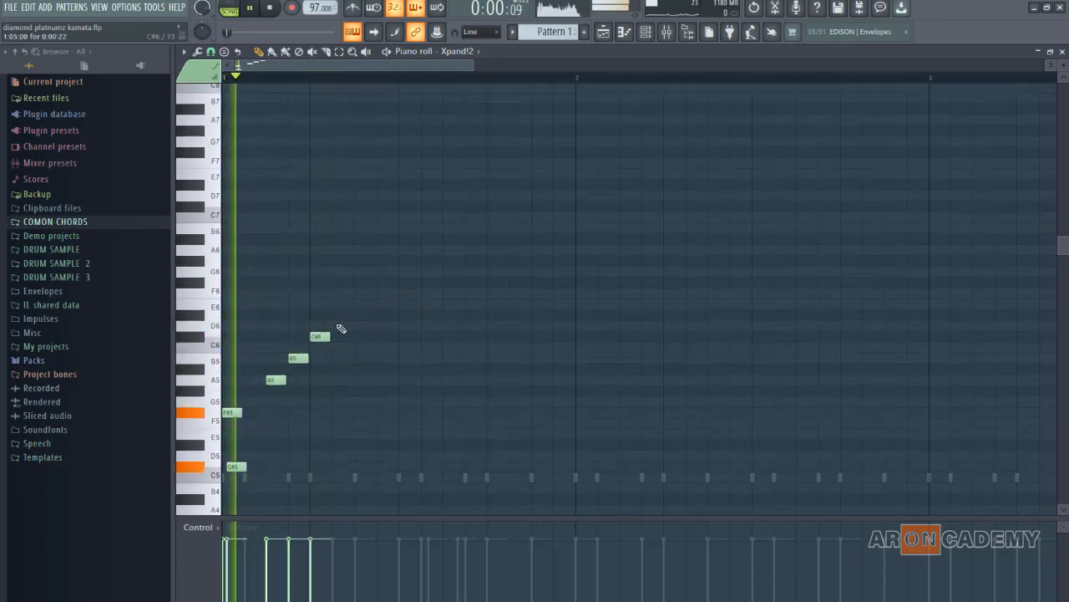
key("space")
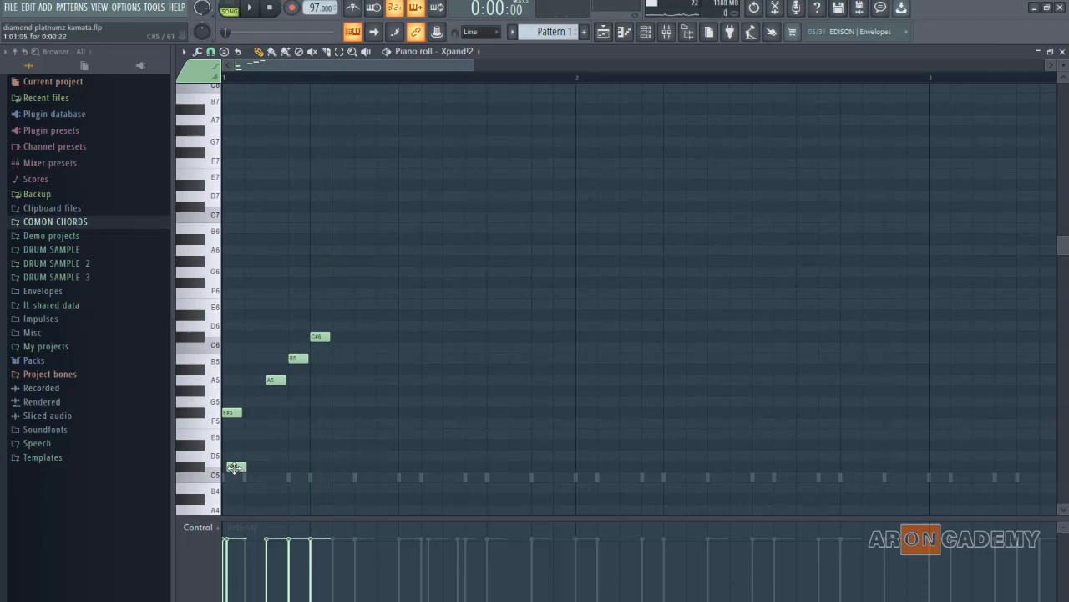
mouse_move(234, 468)
left_mouse_down()
mouse_move(299, 398)
mouse_move(318, 345)
mouse_move(325, 351)
left_mouse_up()
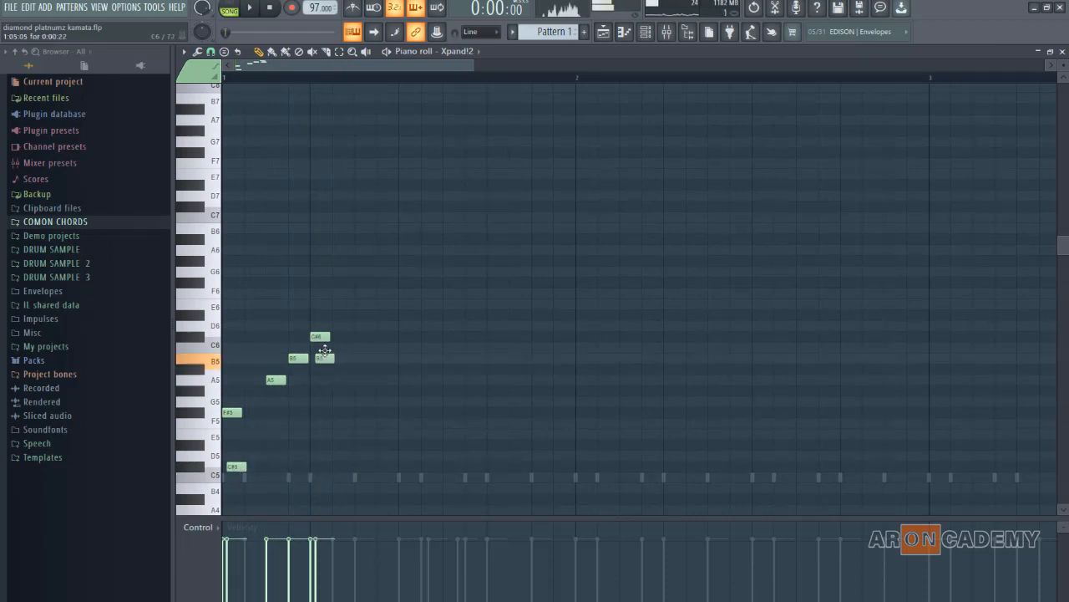
key("space")
scroll(356, 327, "down", 2)
key("space")
- Continue bar 1 with A5 on step 7, B5 on step 9, C#6 on steps 11 and 12, D6 on step 13 and C#6 on step 15
left_click(356, 317)
mouse_move(401, 274)
left_mouse_down()
mouse_move(401, 295)
mouse_move(454, 304)
left_mouse_up()
scroll(391, 299, "up", 1)
left_click(425, 302)
key("space")
left_click(470, 303)
left_click(493, 293)
key("space")
left_click(535, 305)
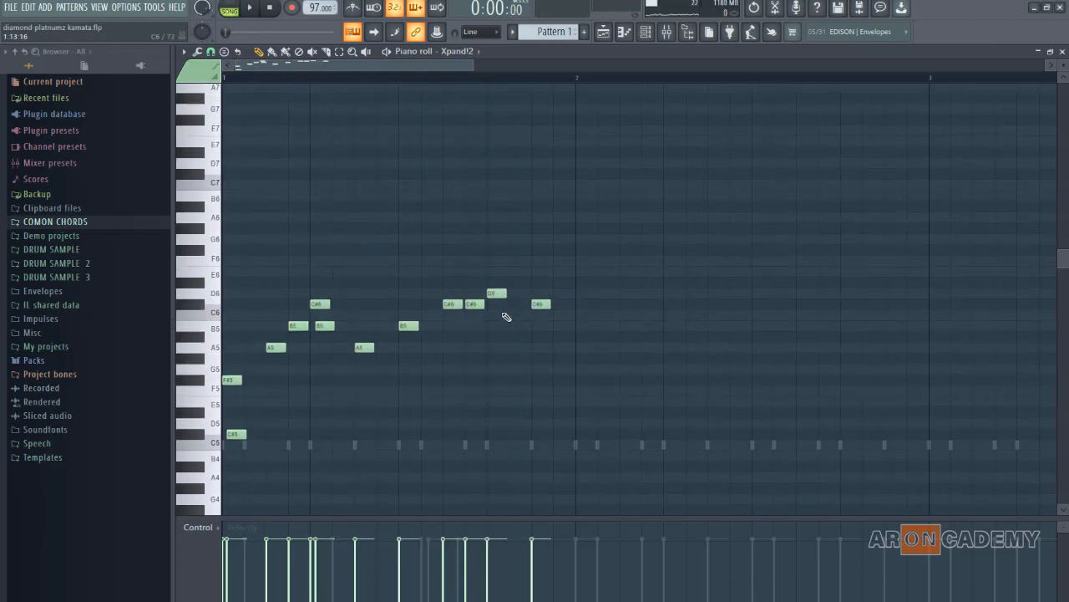
key("space")
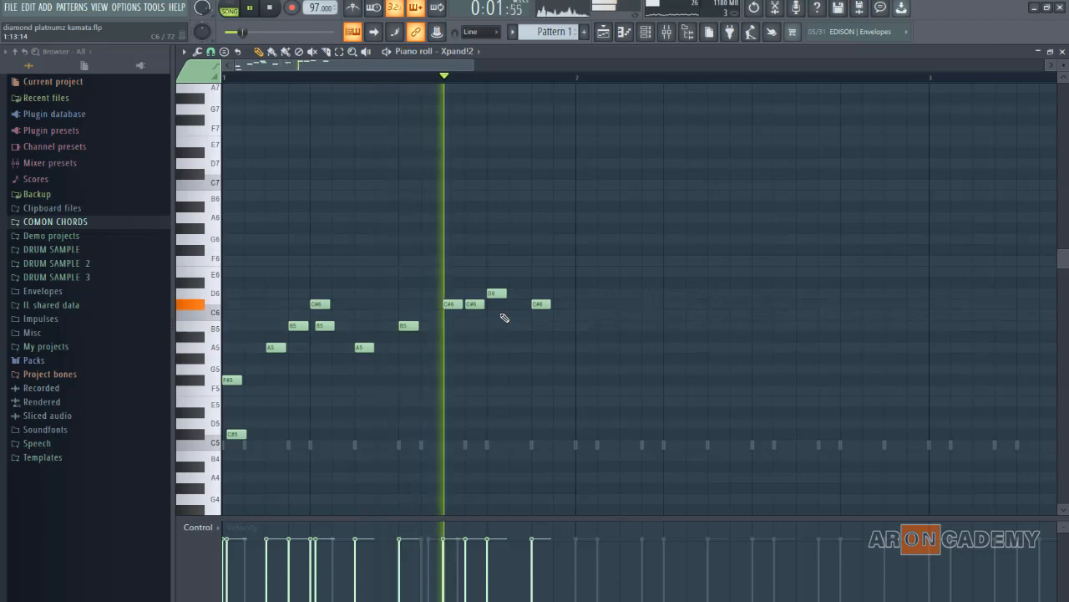
key("space")
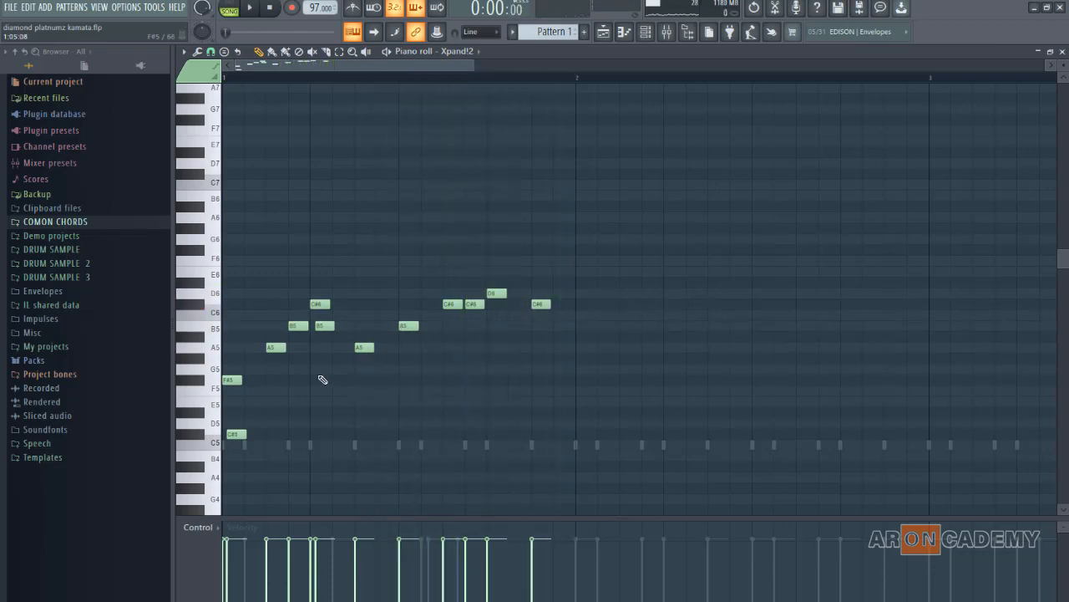
- Add a B5 note 5 ticks after the D6 on step 13 of bar 1, and check it with playback
left_click_drag(320, 327, 501, 351)
key("space")
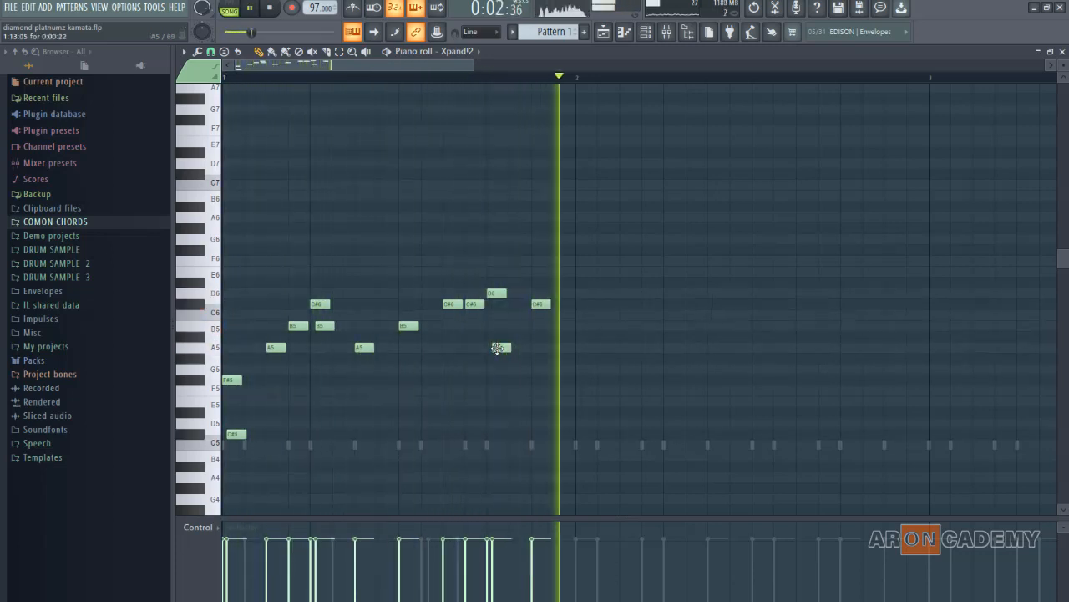
left_click_drag(501, 349, 498, 320)
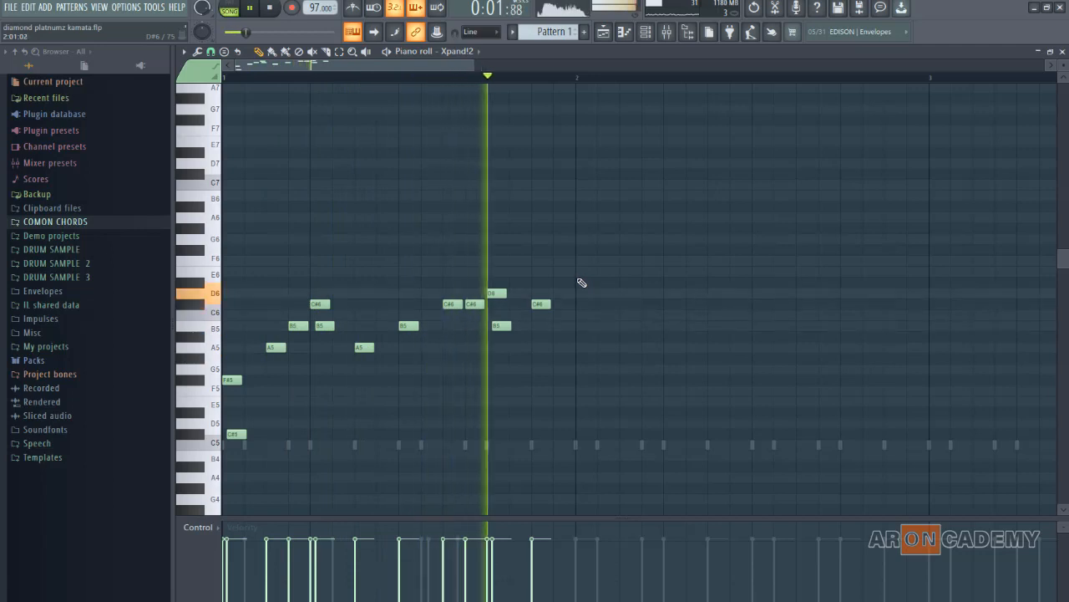
key("space")
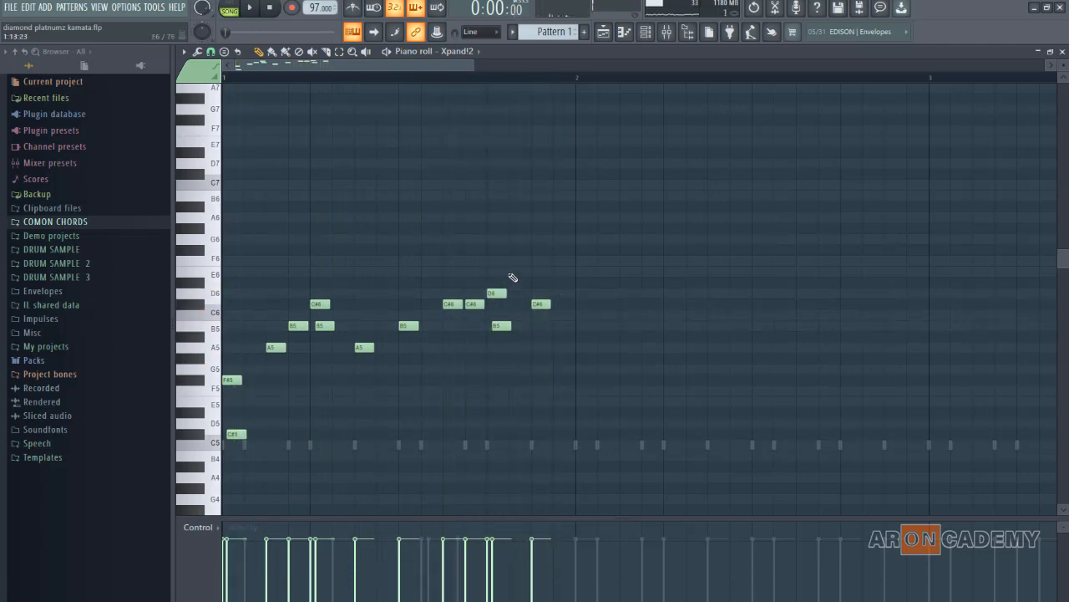
- Duplicate all the Xpand!2 notes of bar 1 into bar 2
scroll(512, 276, "down", 1)
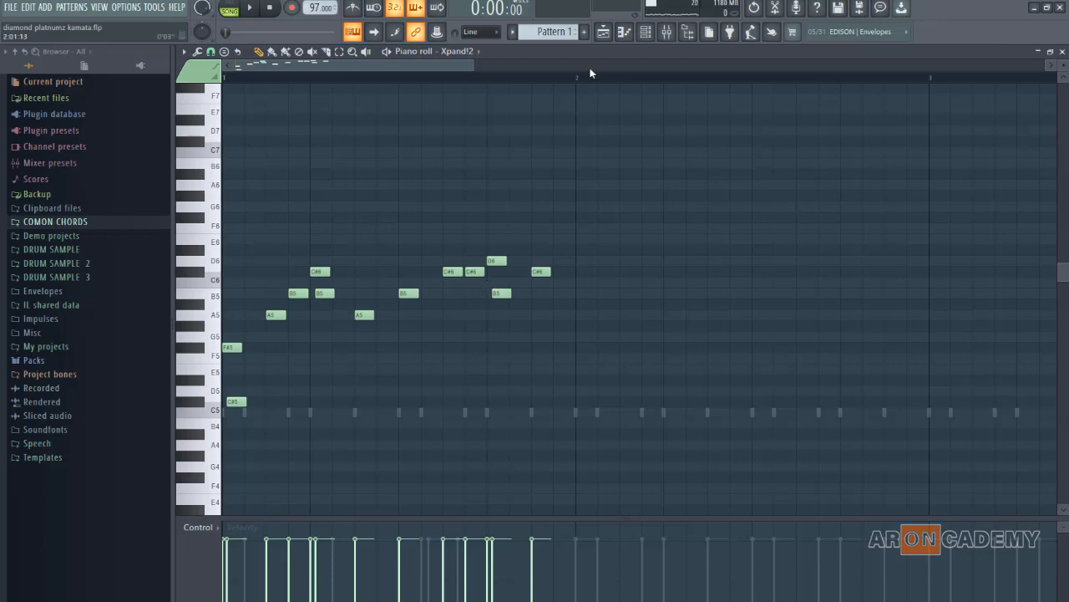
left_click_drag(576, 78, 129, 103)
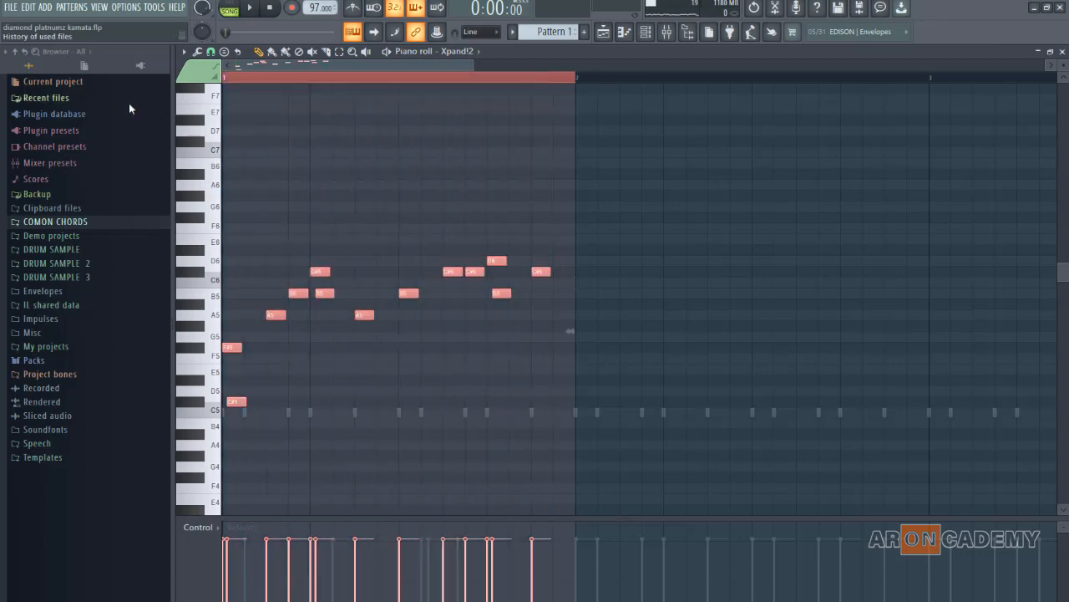
key("ctrl+b")
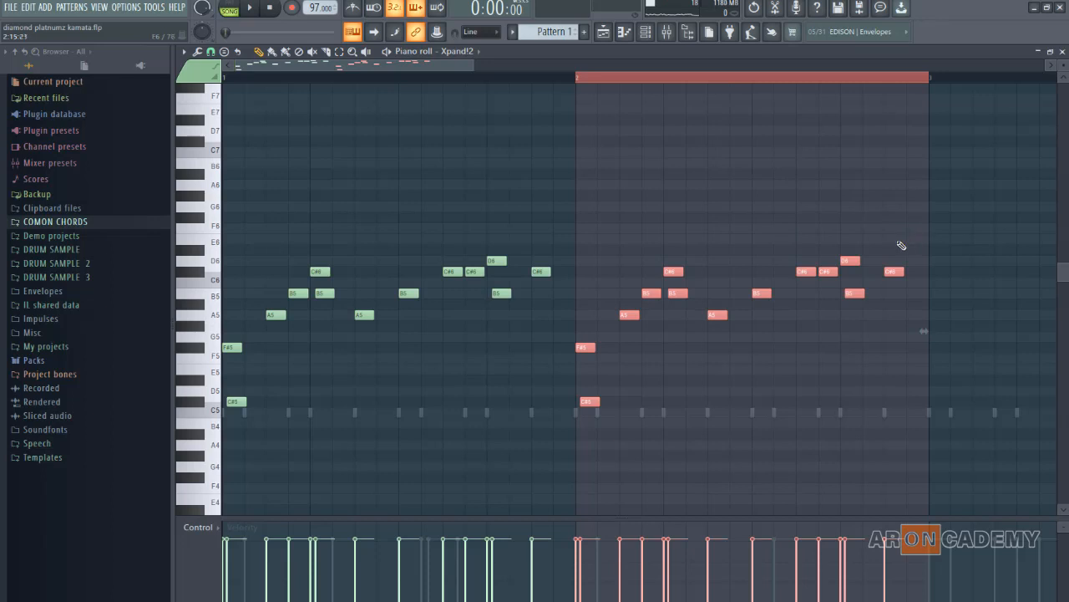
- Lower the B5 on step 9 of bar 2 to G#5 and delete all the notes after it in that bar
left_click_drag(939, 224, 755, 373)
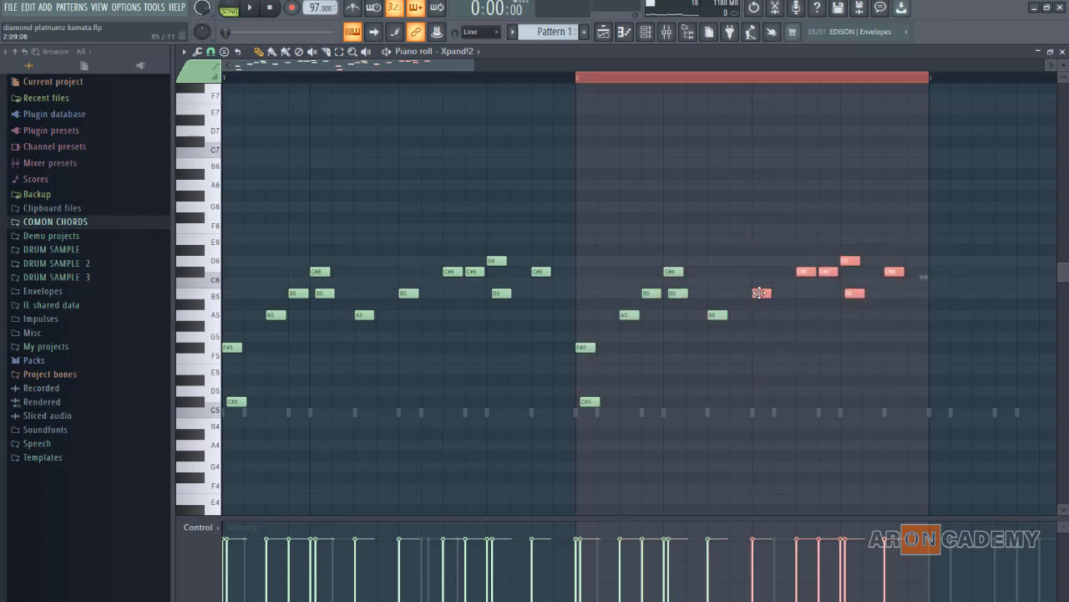
left_click_drag(759, 302, 765, 328)
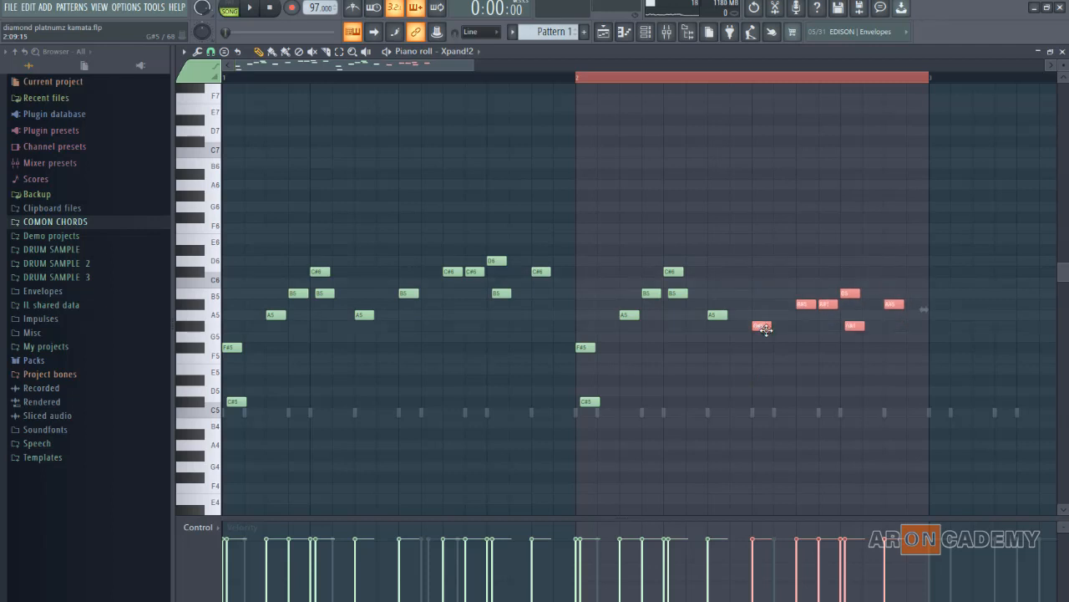
left_click_drag(752, 244, 925, 473)
left_click_drag(786, 213, 926, 433)
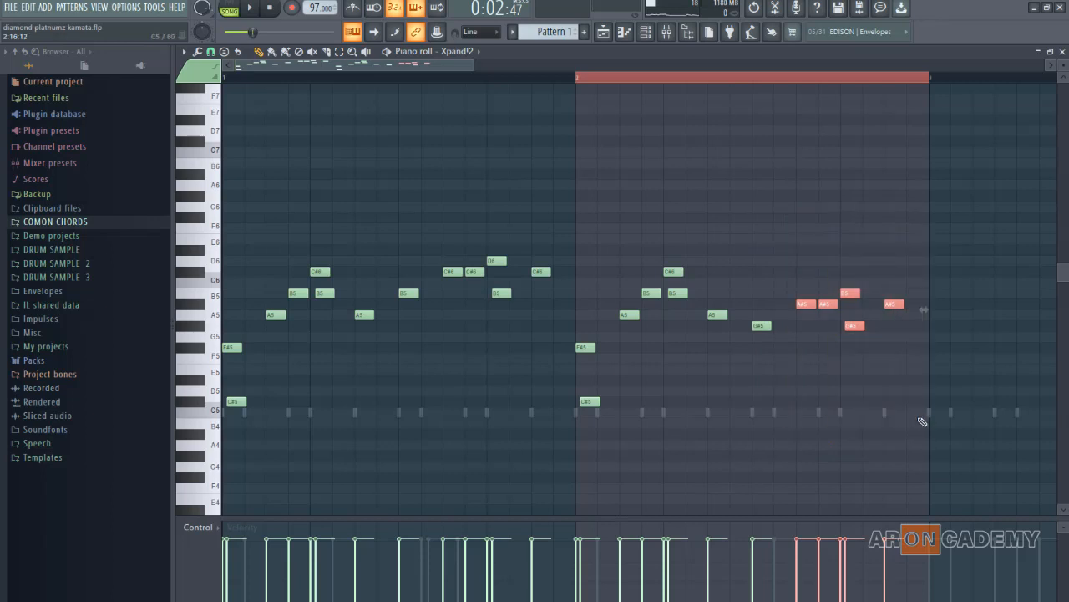
key("Delete")
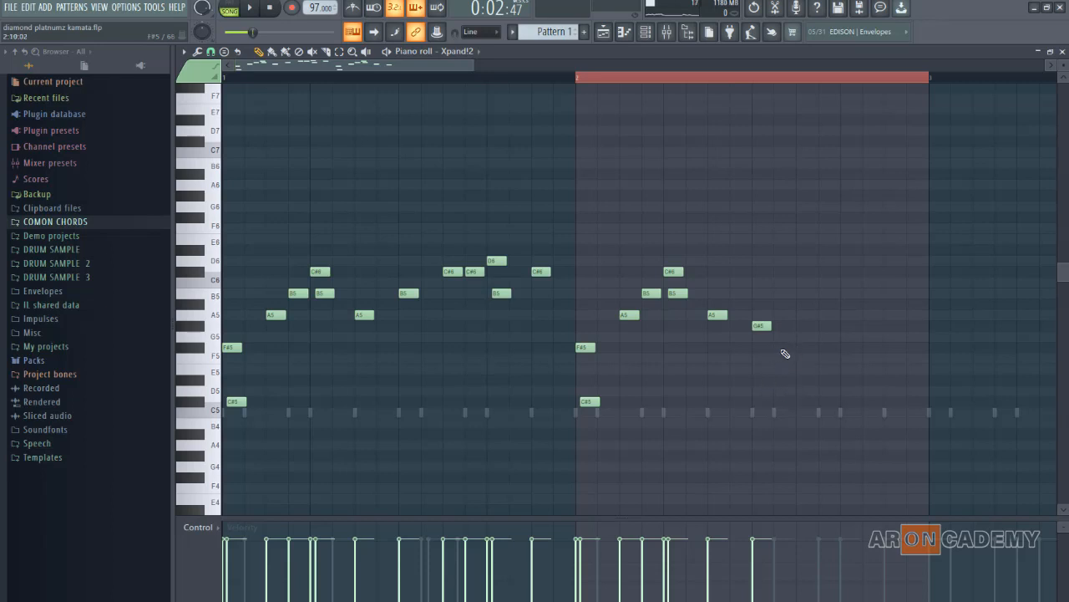
- Add an F#5 note on step 11 of bar 2 and check it with playback
left_click(783, 347)
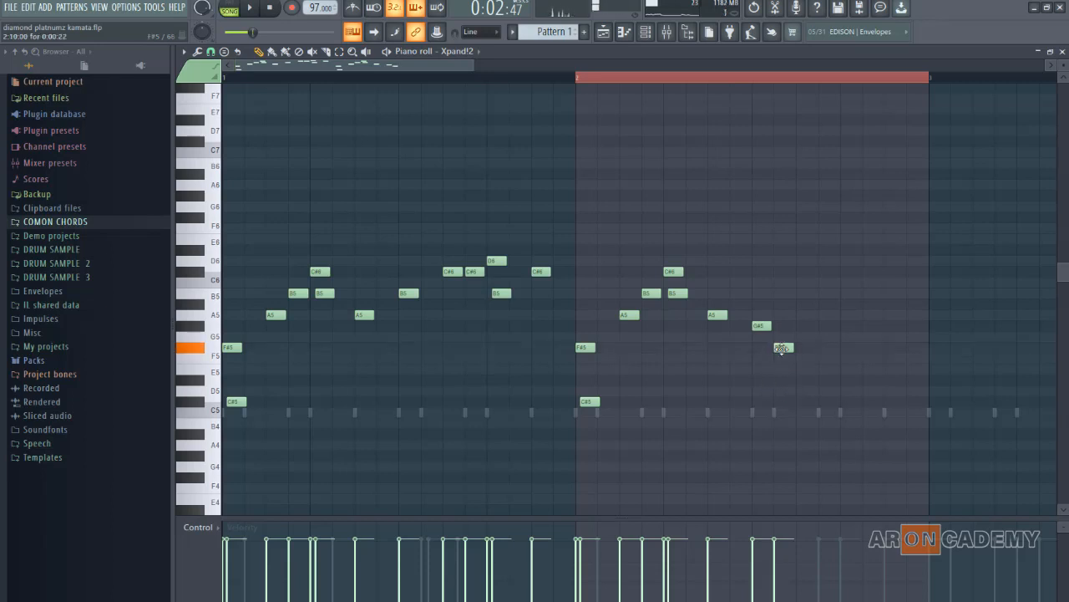
left_click_drag(791, 351, 813, 351)
key("space")
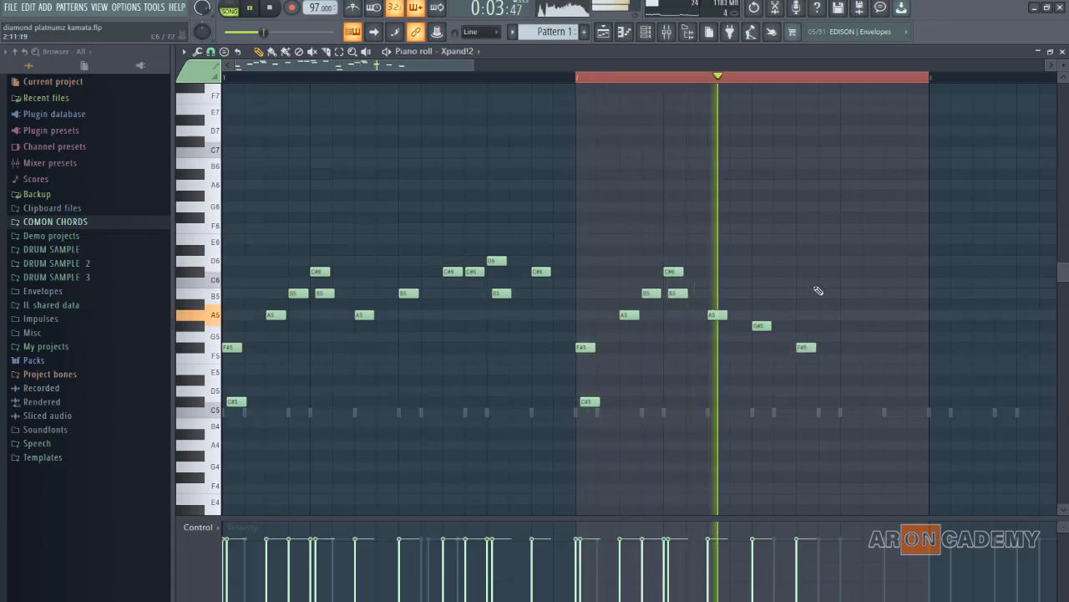
key("space")
- Continue bar 2 with G#5 on step 12, A#5 on step 13 and G#5 on step 15, and play it back
left_click(824, 326)
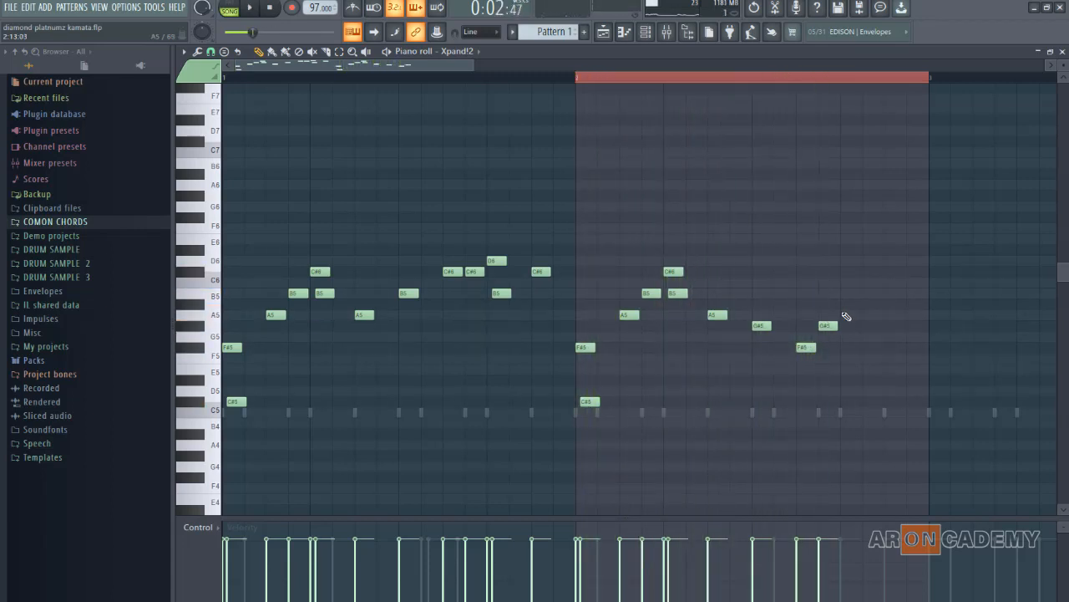
left_click(845, 305)
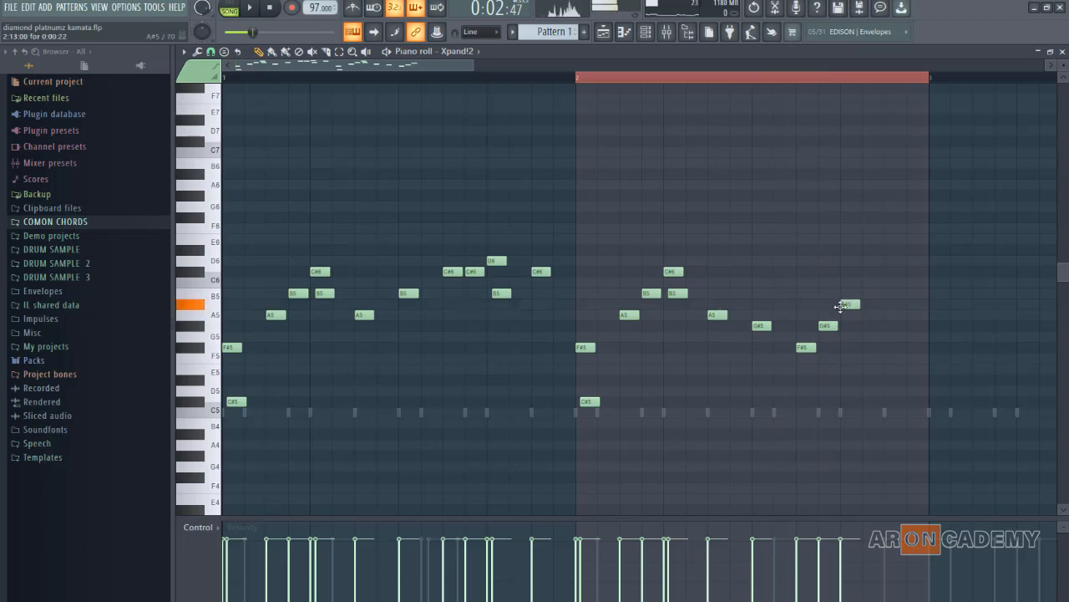
left_click(892, 326)
key("space")
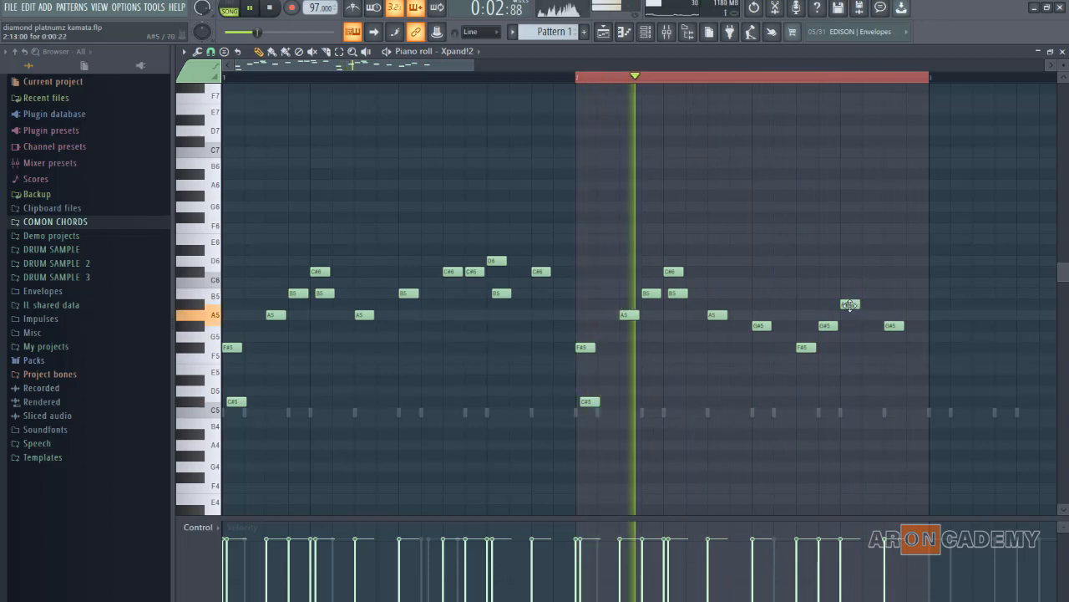
key("space")
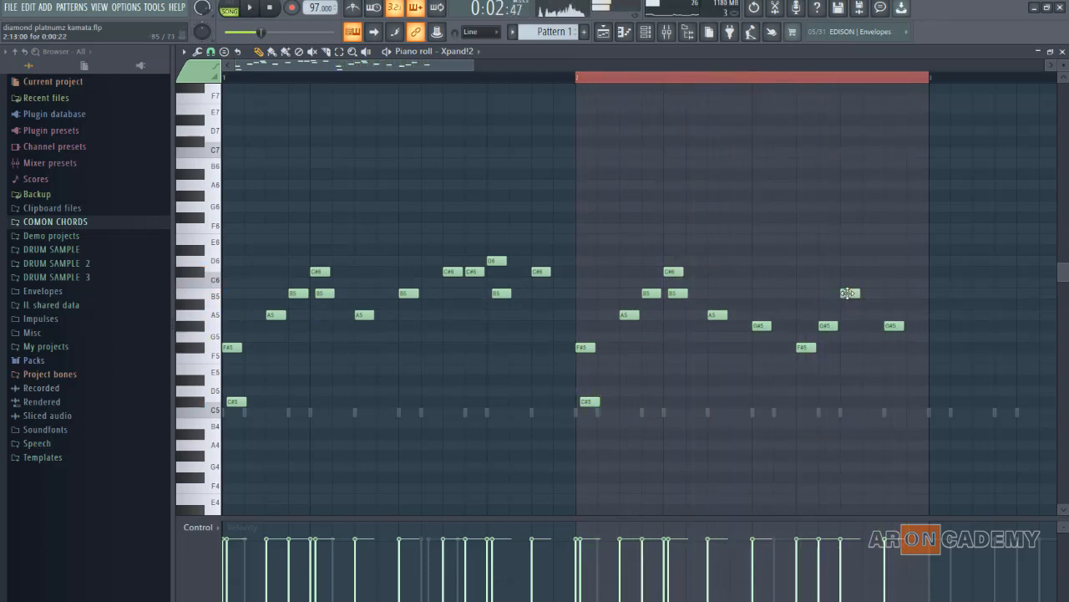
- Lower the note on step 13 of bar 2 to A5 and add a G#5 5 ticks after it, checking with playback
left_click_drag(846, 304, 857, 324)
key("space")
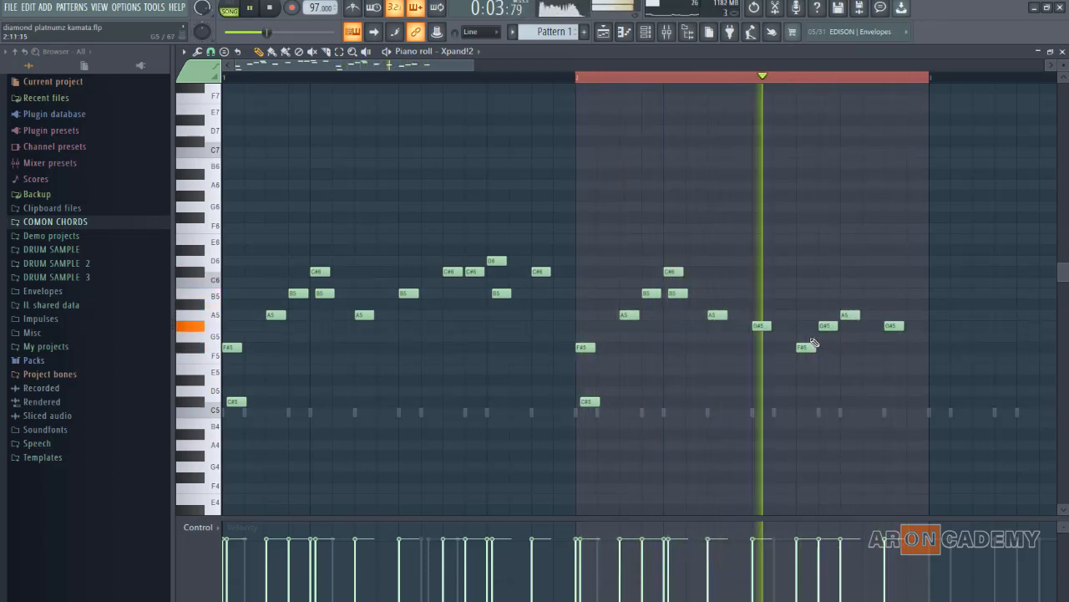
key("space")
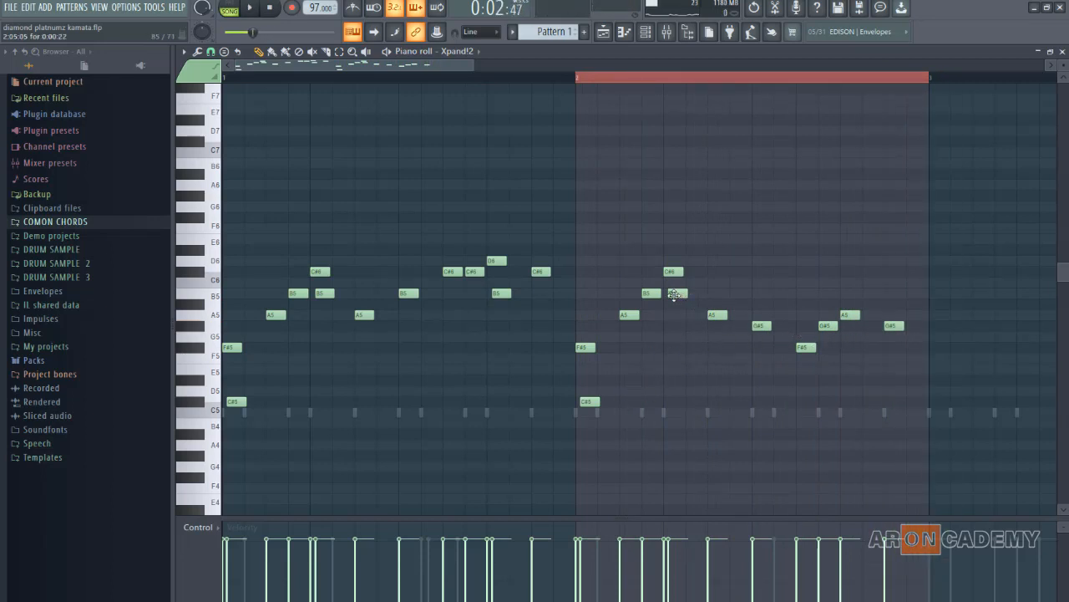
mouse_move(811, 293)
left_mouse_down()
mouse_move(836, 351)
mouse_move(850, 325)
left_mouse_up()
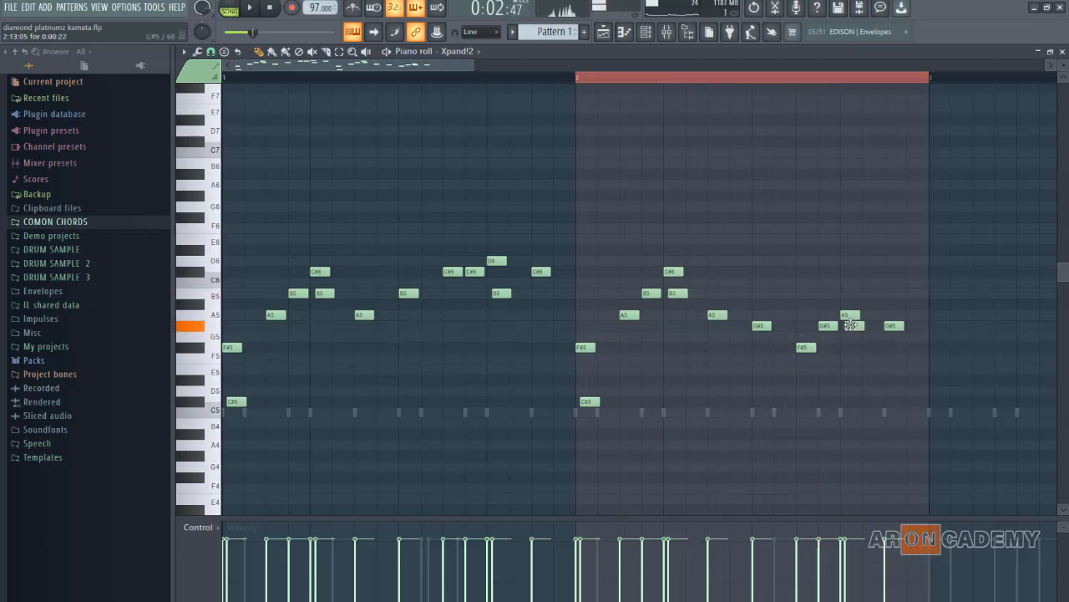
key("space")
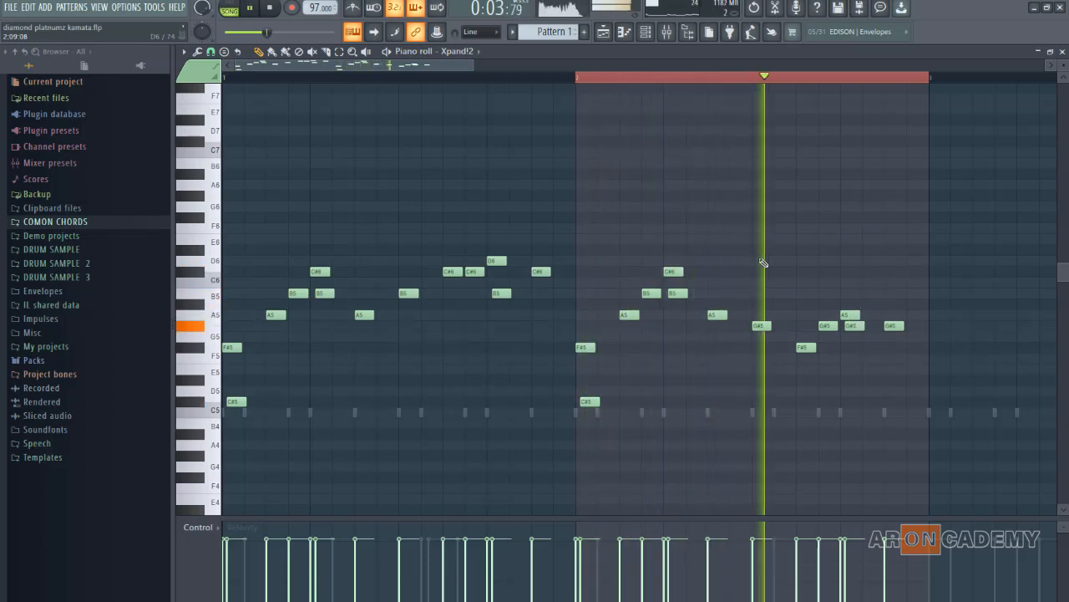
key("space")
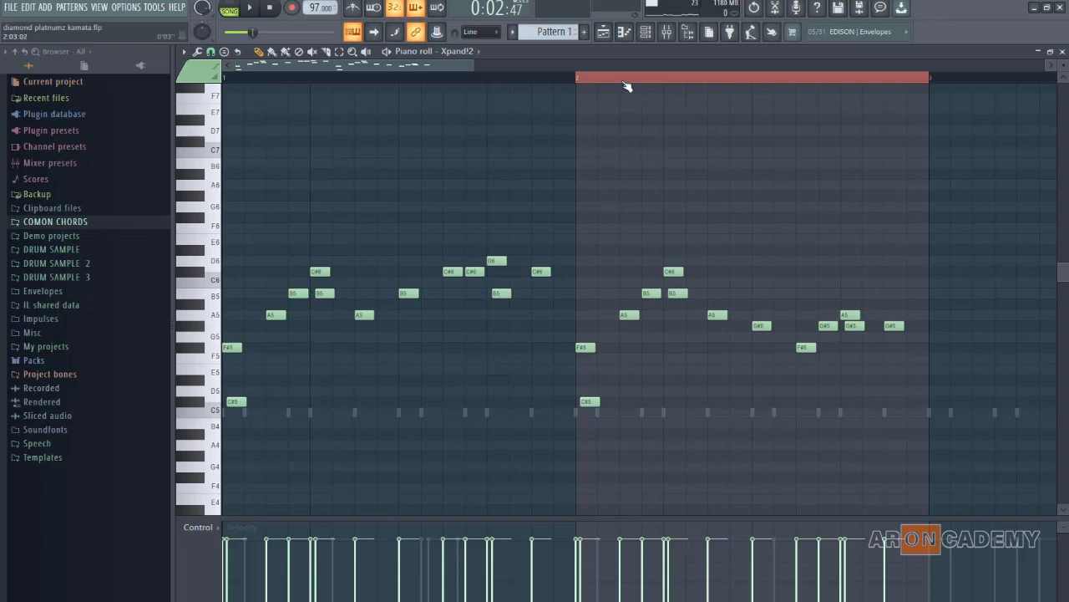
- Duplicate all the Xpand!2 notes of bars 1 and 2 into bars 3 and 4 and clear the time selection
scroll(628, 87, "down", 2)
left_click_drag(499, 82, 107, 106)
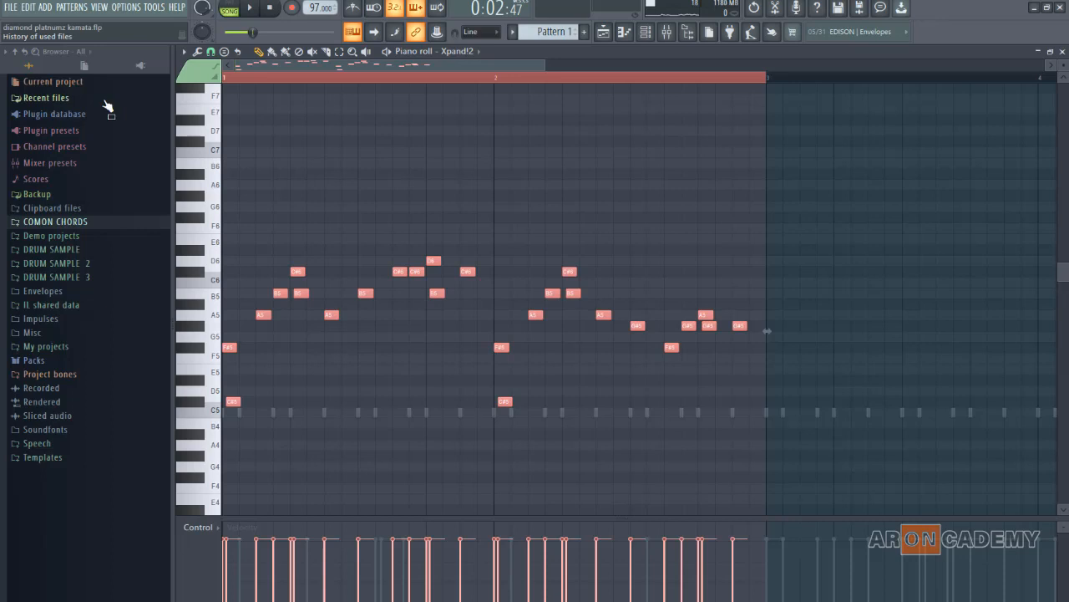
key("ctrl+b")
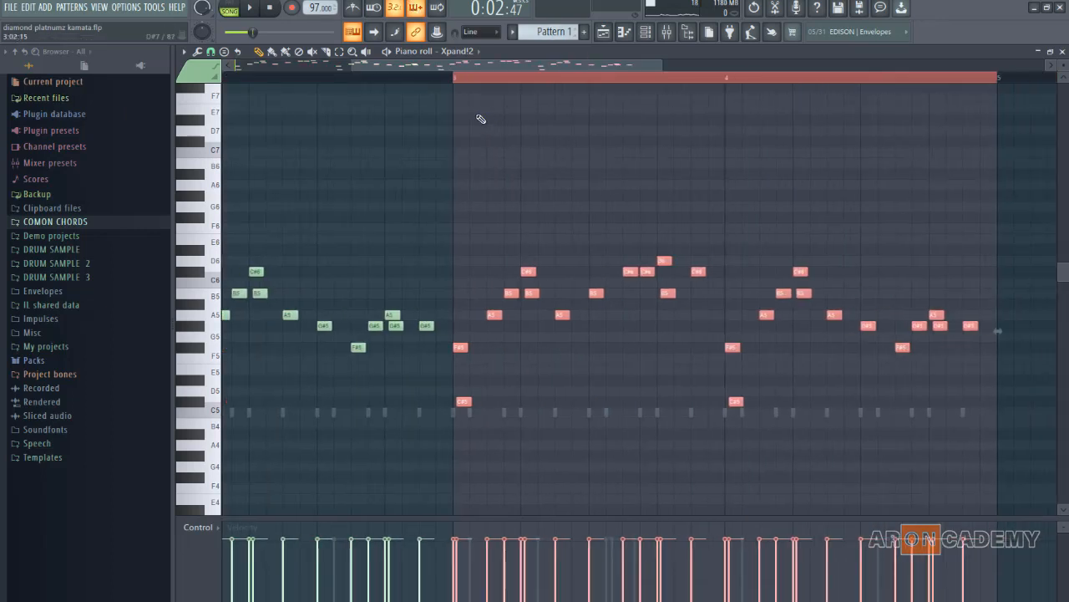
scroll(454, 86, "down", 3)
left_click_drag(445, 82, 271, 116)
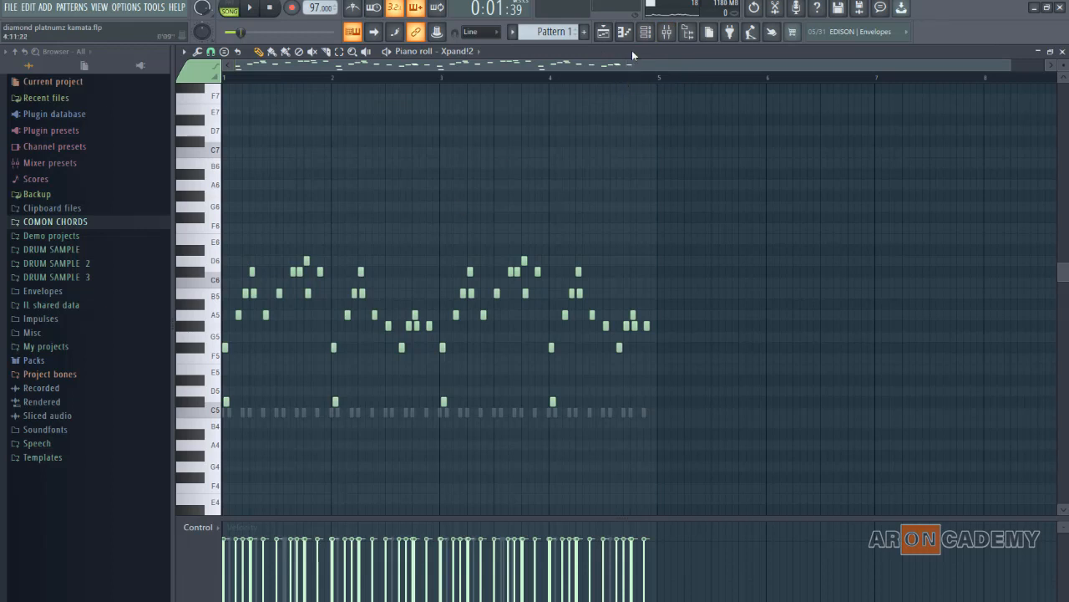
- Find the mixer track the Xpand!2 channel is routed to and examine the Guitar Rig 5 preset in its effect chain
left_click(645, 31)
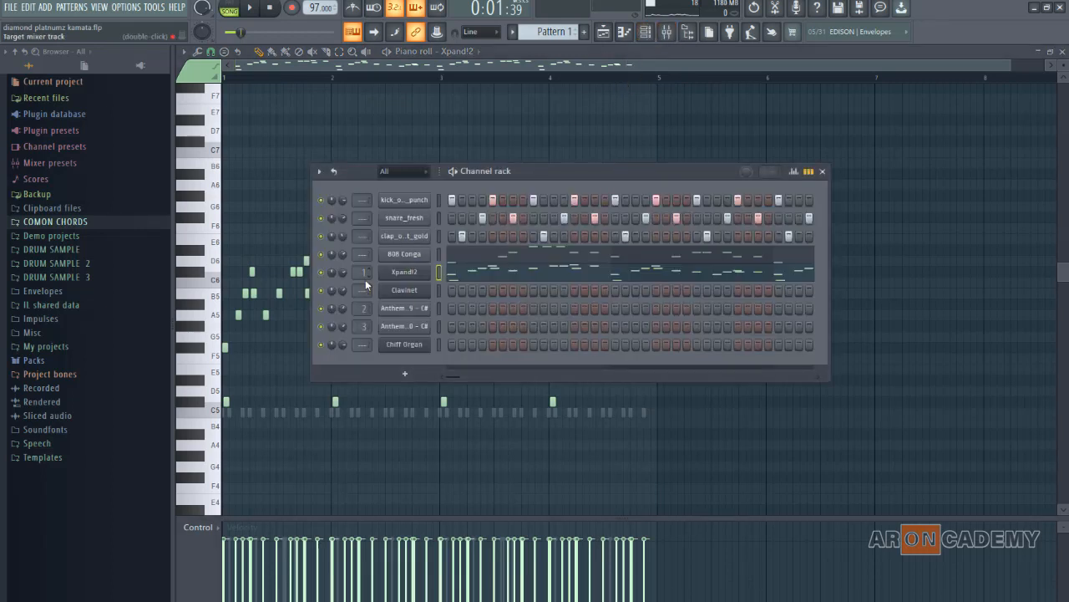
left_click(665, 33)
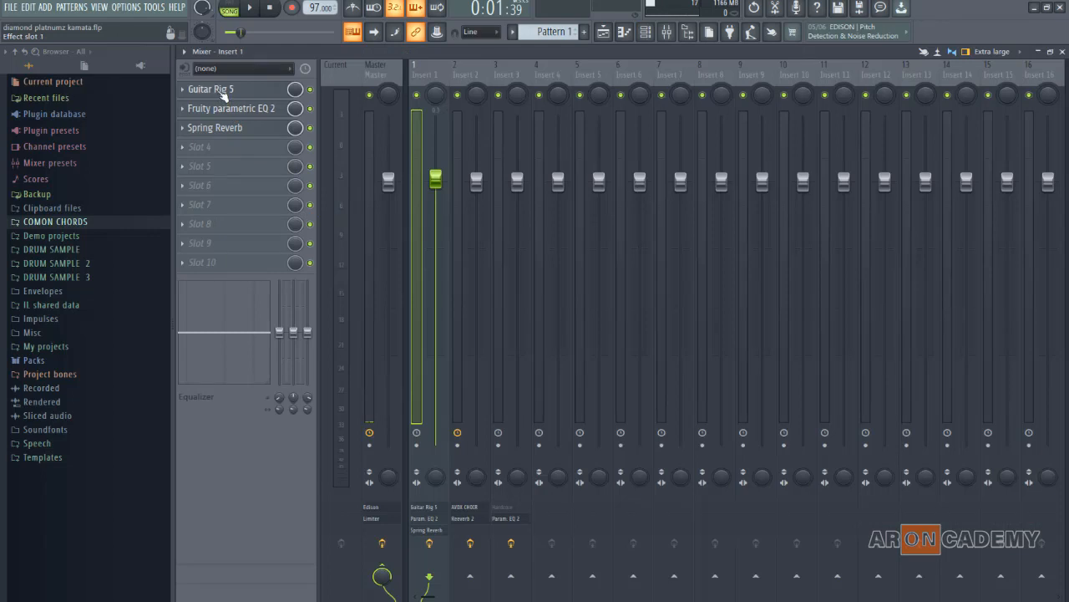
left_click(222, 90)
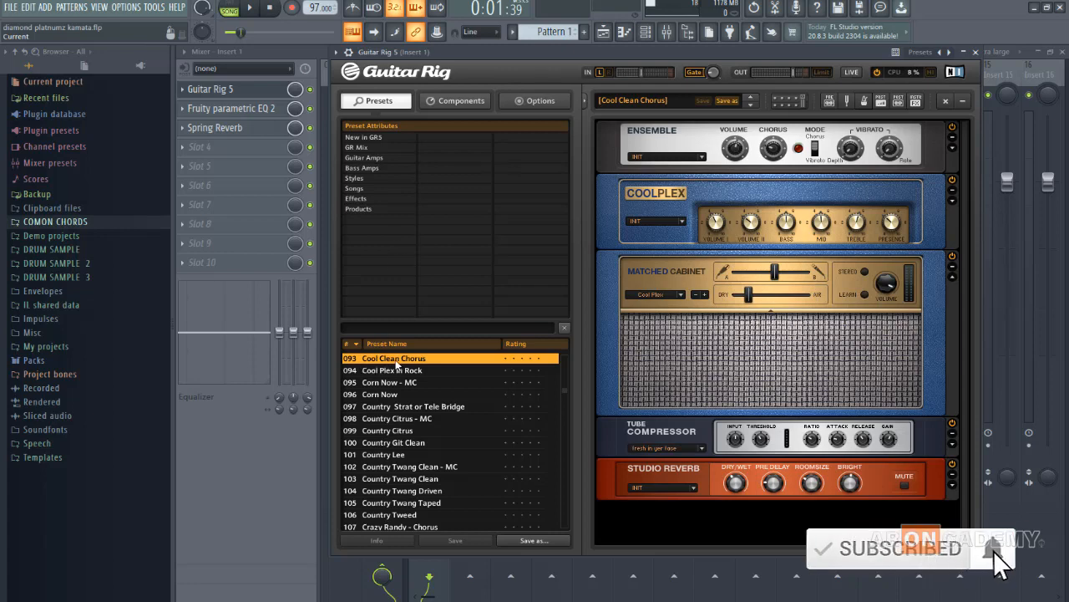
left_click(976, 52)
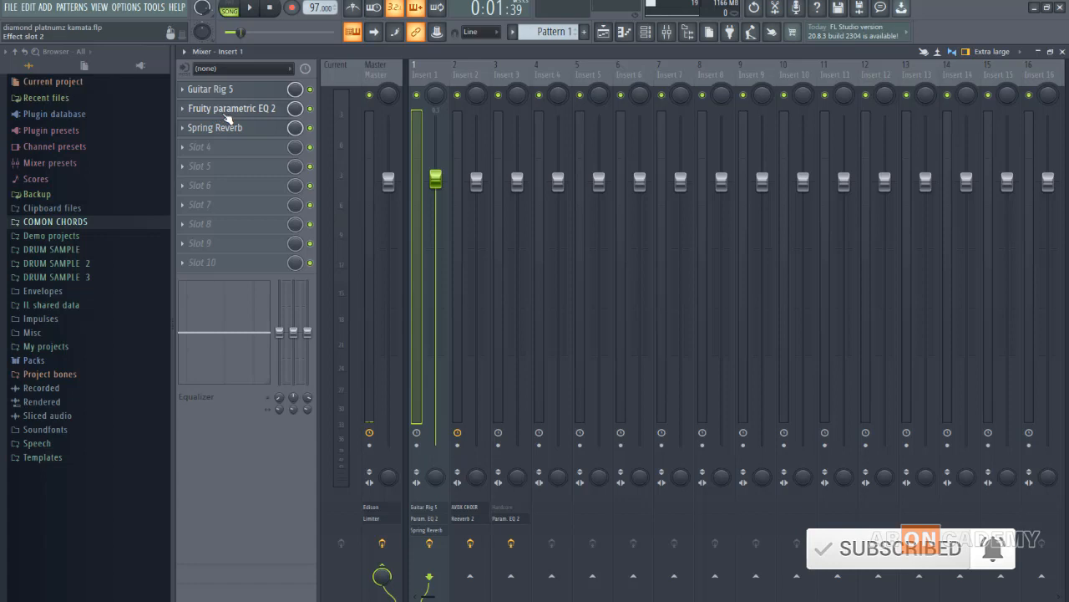
- Examine the Fruity parametric EQ 2 curve and the Spring Reverb settings on Insert 1
left_click(226, 118)
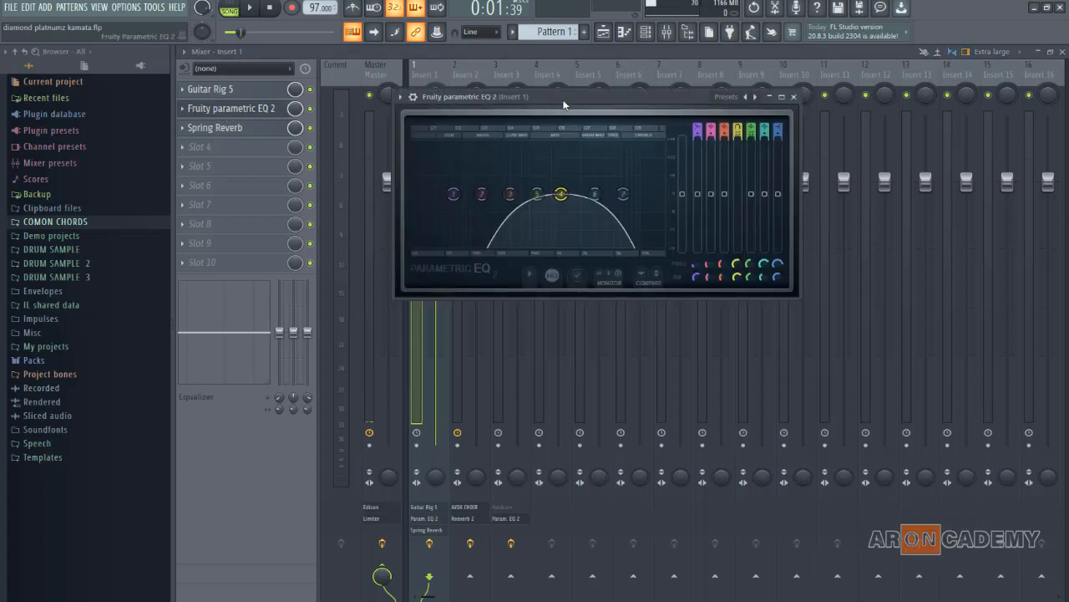
left_click_drag(563, 105, 594, 140)
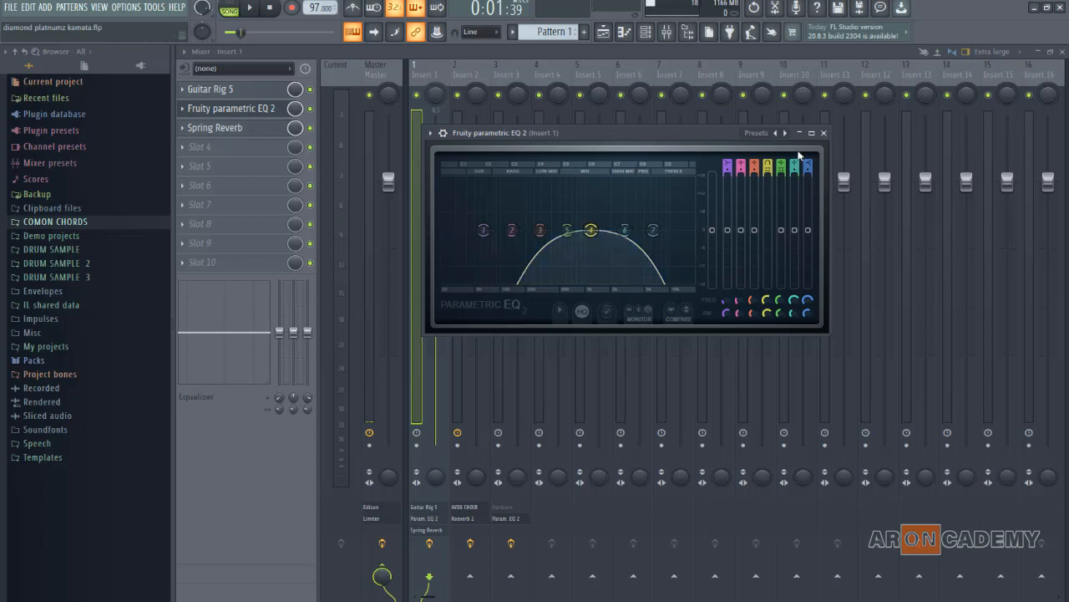
left_click(823, 133)
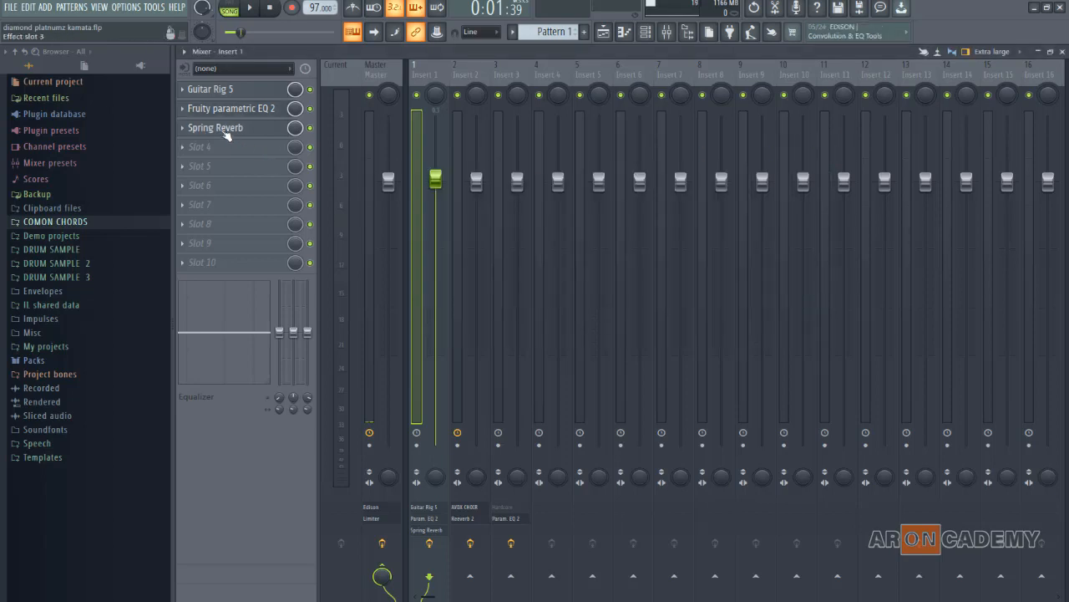
left_click(227, 130)
left_click_drag(654, 155, 658, 144)
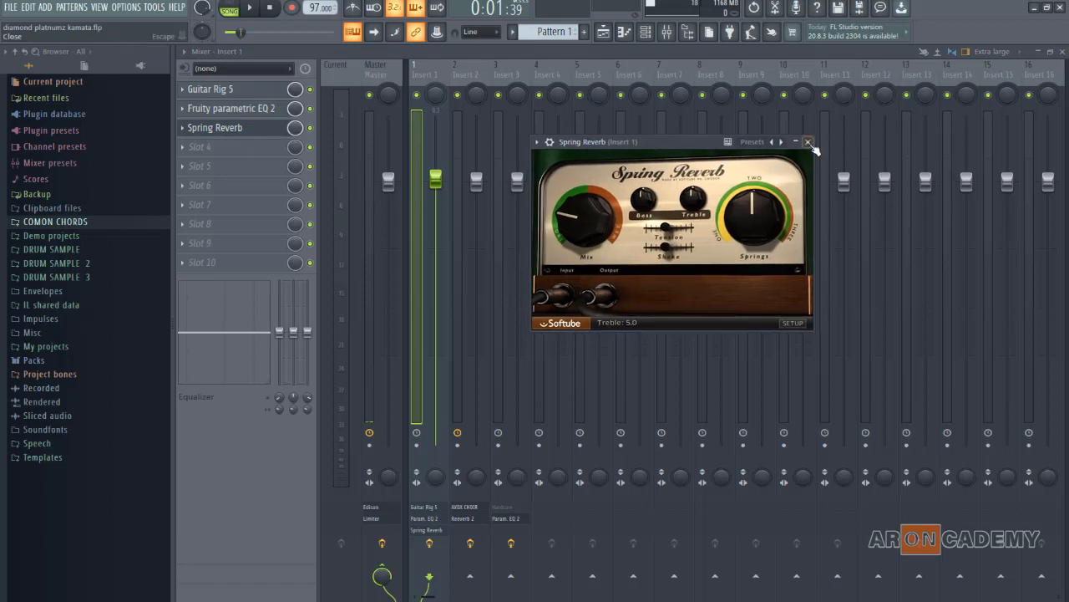
left_click(808, 143)
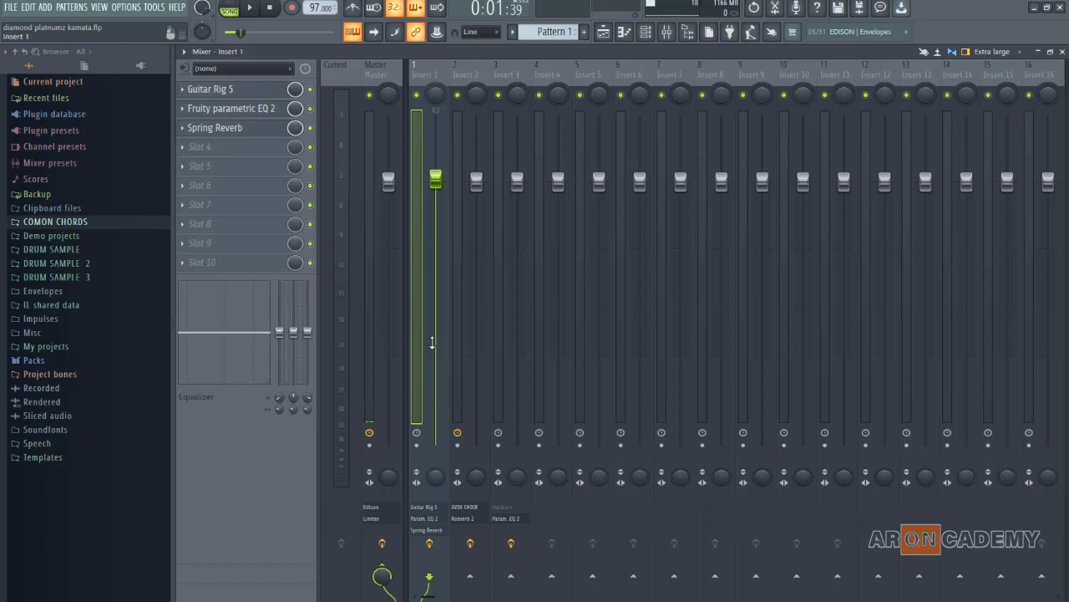
- Compare the playback of Insert 1 with its effects bypassed and with them enabled
left_click(431, 545)
key("space")
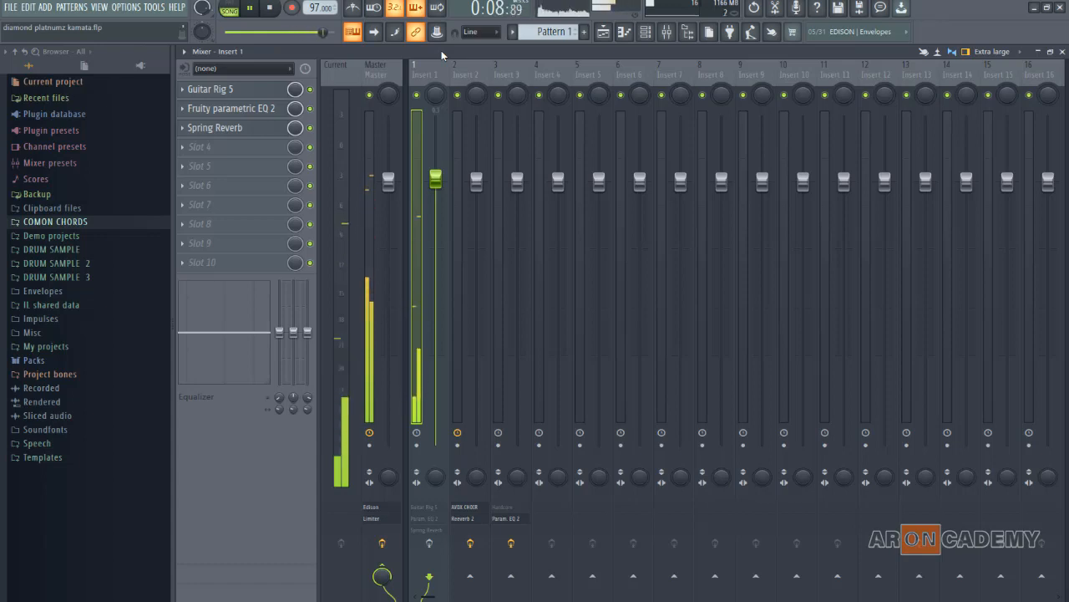
key("space")
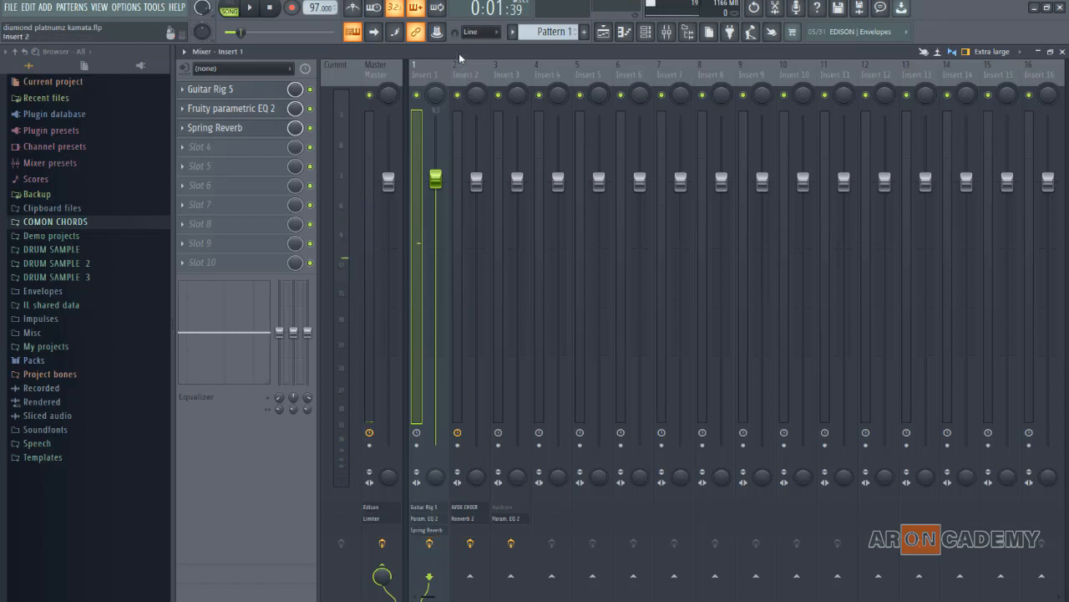
key("space")
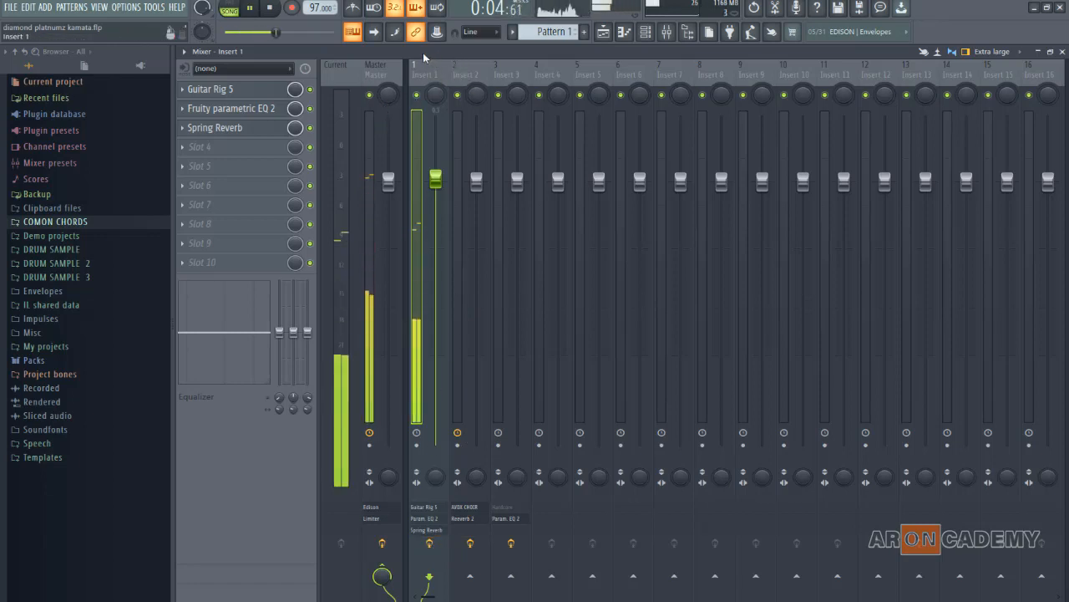
key("space")
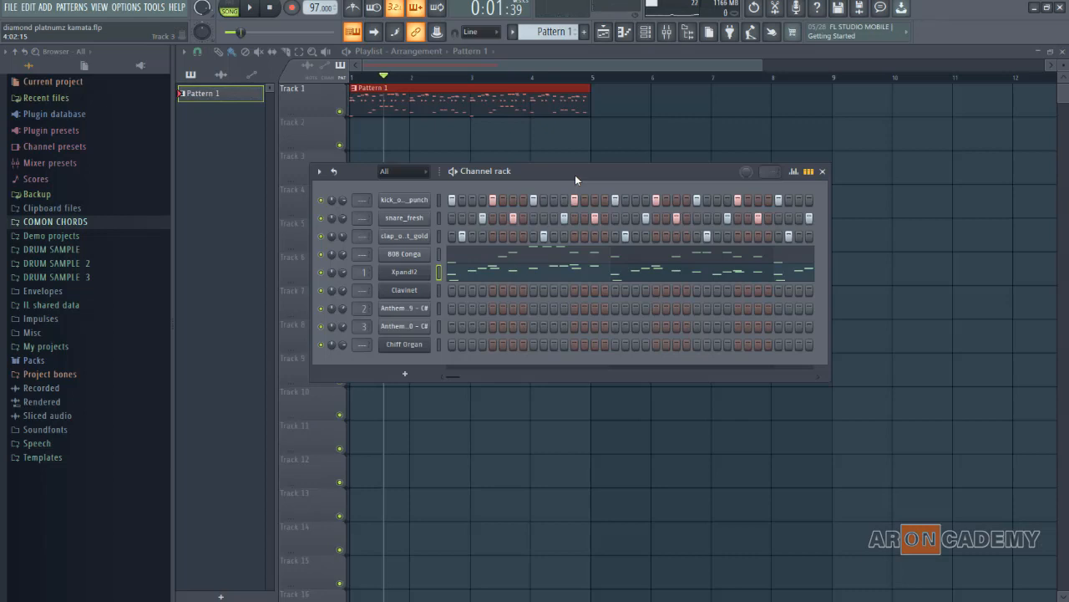
- Add an FL Keys instrument channel to the pattern and open its piano roll
left_click(408, 375)
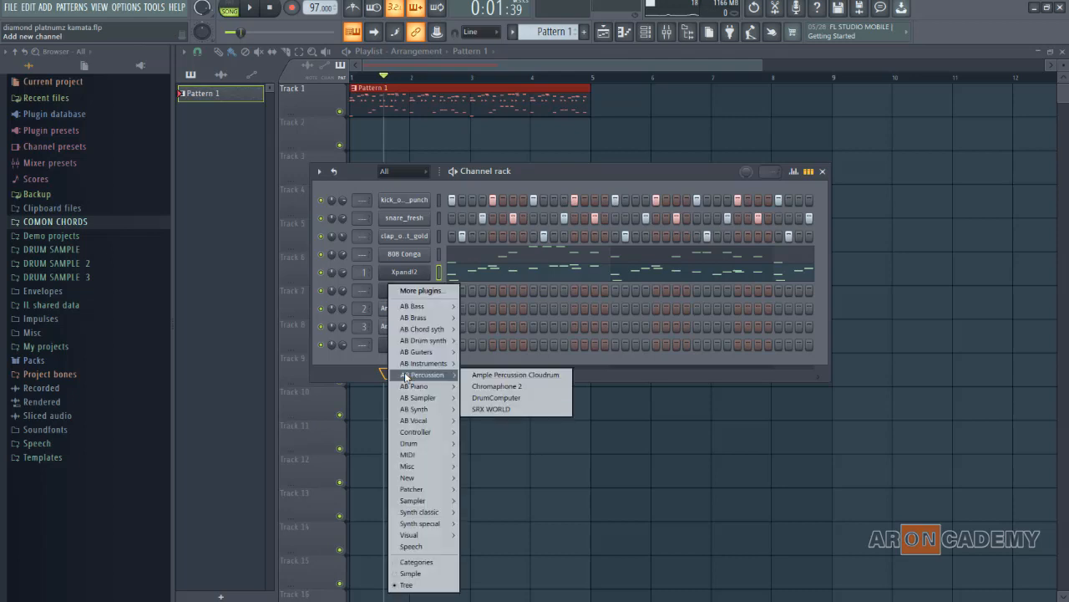
mouse_move(419, 476)
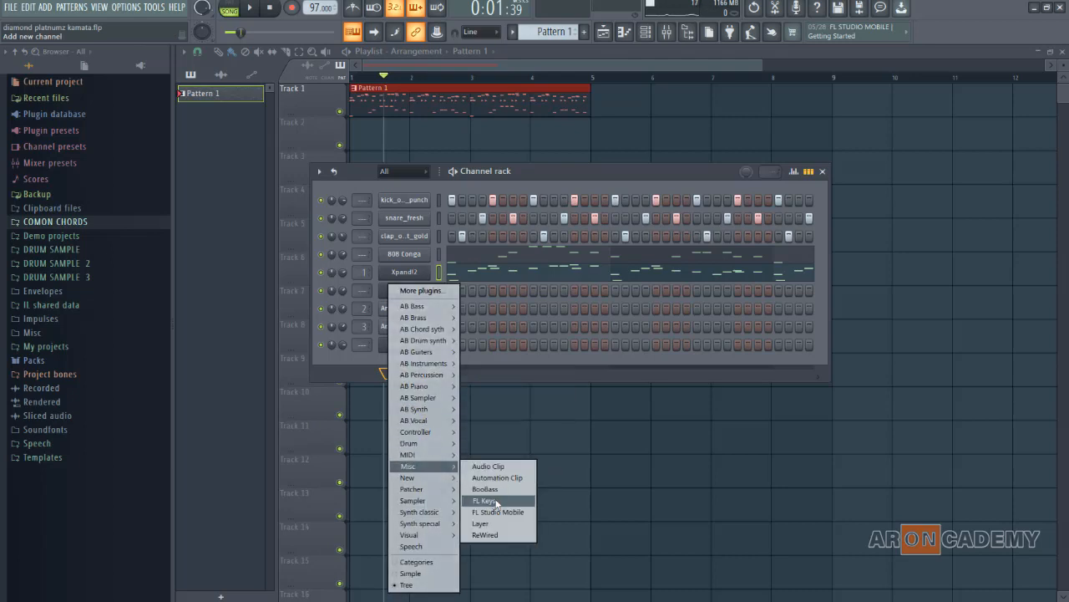
left_click(498, 501)
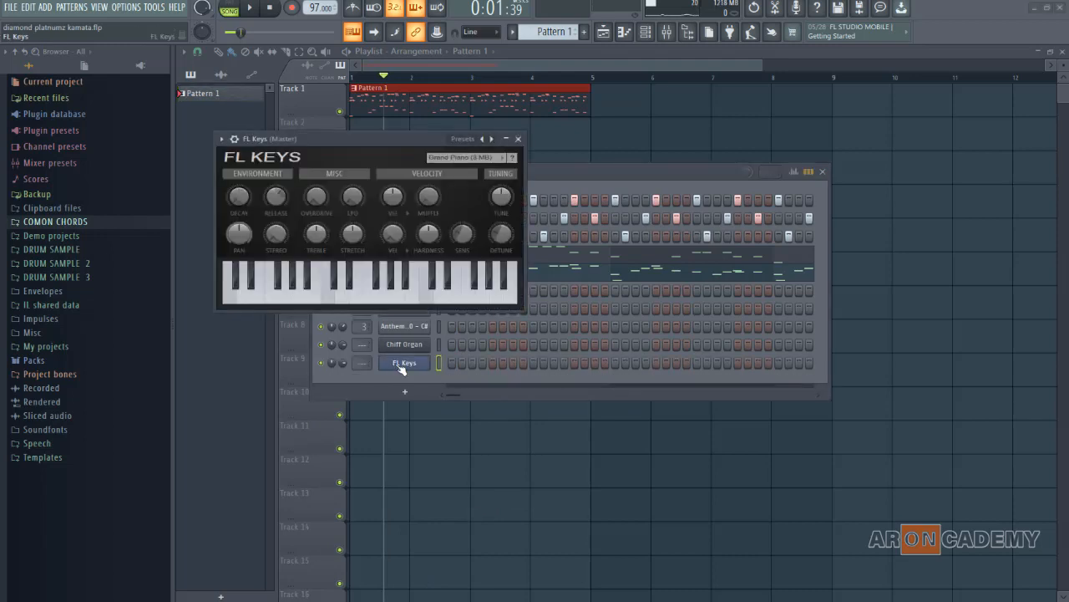
right_click(403, 366)
left_click(461, 363)
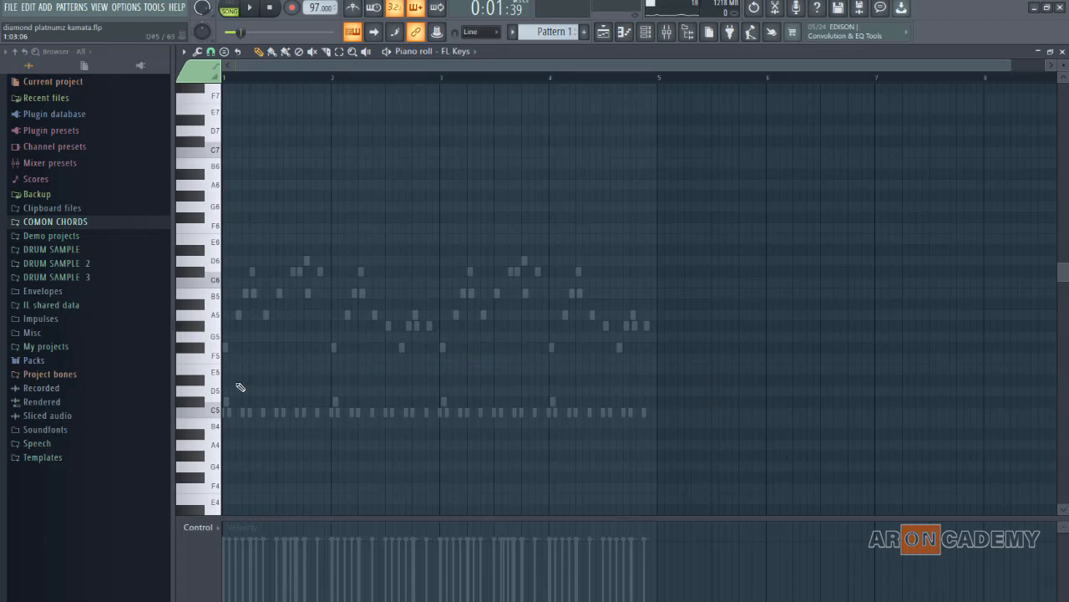
- Enter two half-bar FL Keys chords in bar 1: F#5, A5 and C#6, followed by C#5, F5 and G#5
left_click(224, 348)
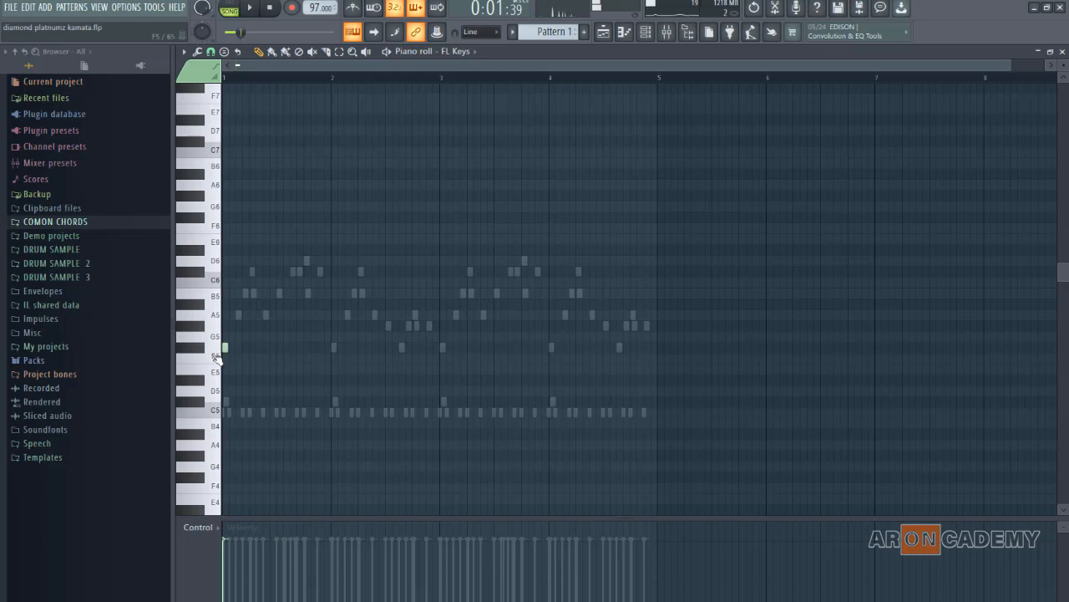
mouse_move(226, 348)
left_mouse_down()
mouse_move(275, 347)
mouse_move(255, 314)
mouse_move(225, 314)
left_mouse_up()
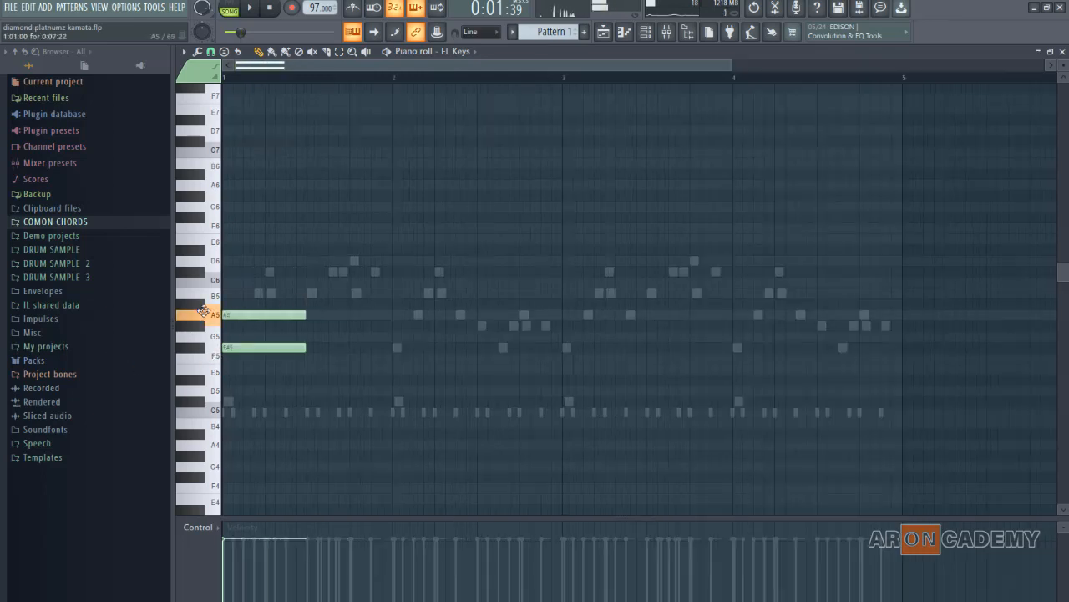
left_click(225, 272)
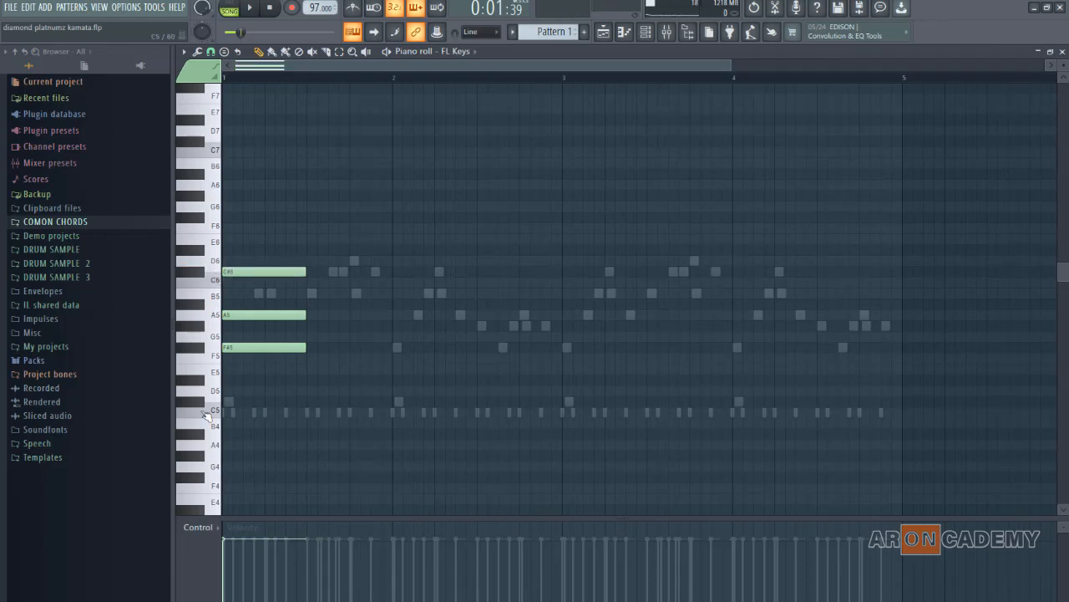
left_click(309, 405)
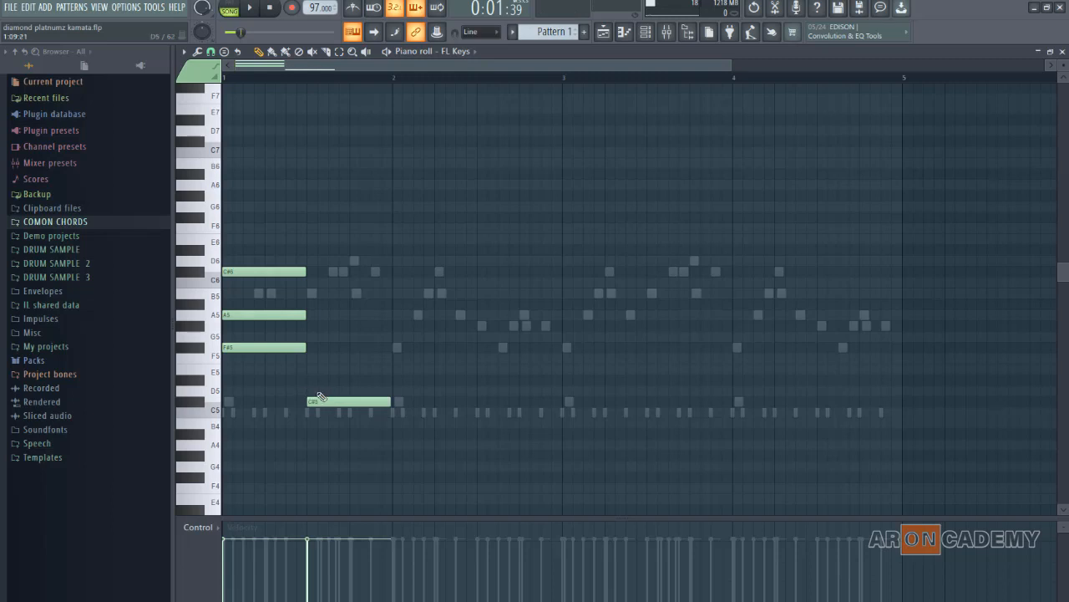
left_click_drag(314, 400, 310, 325)
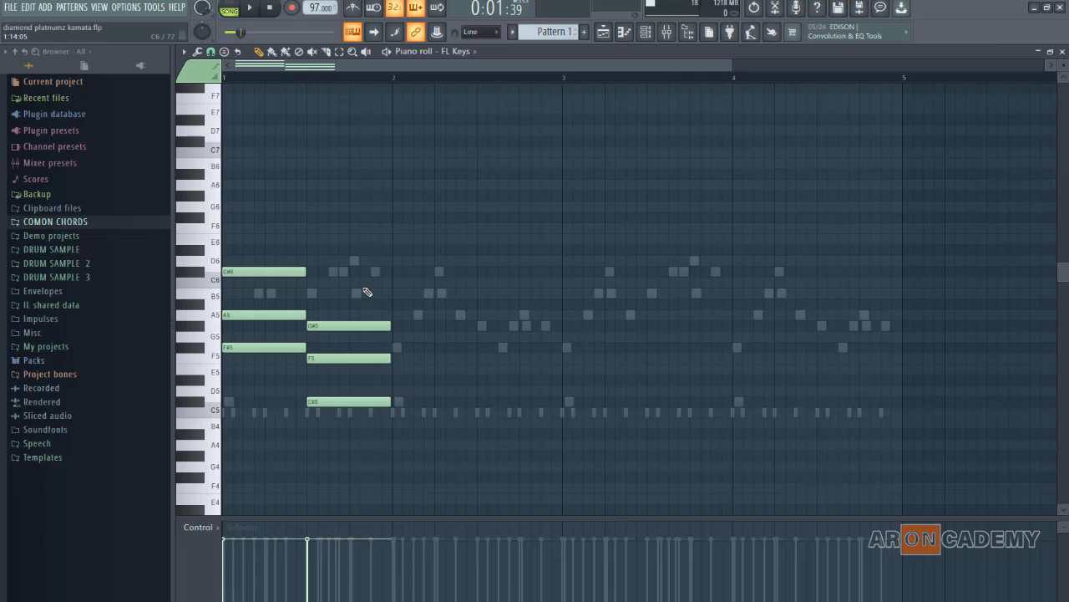
- Copy both bar 1 chords into bar 2 and play back the progression
left_click_drag(259, 227, 261, 429)
left_click_drag(238, 315, 410, 327)
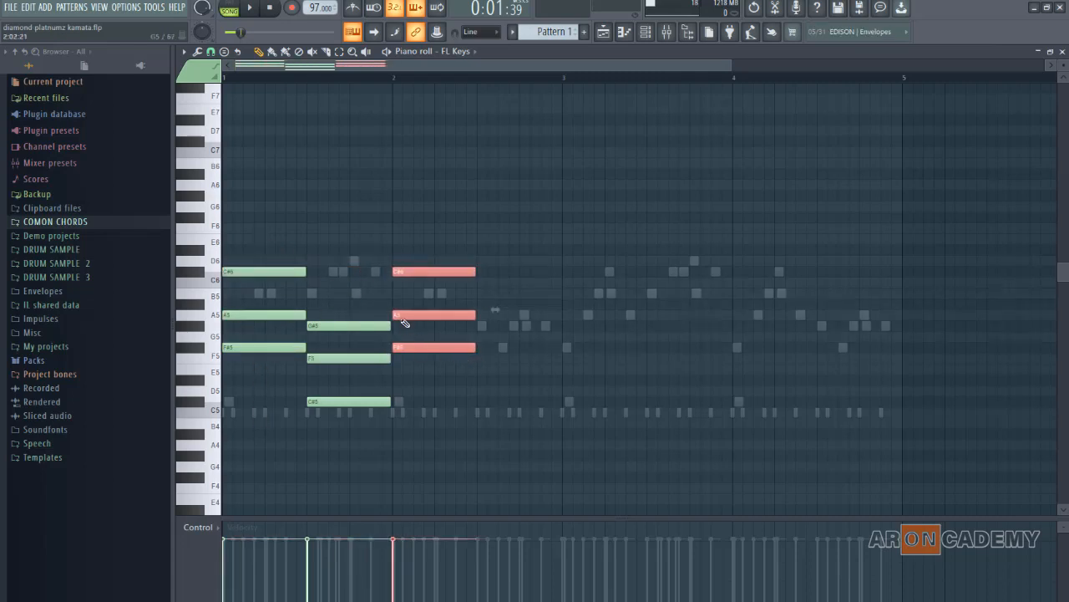
left_click_drag(365, 289, 367, 429)
left_click_drag(337, 358, 503, 379)
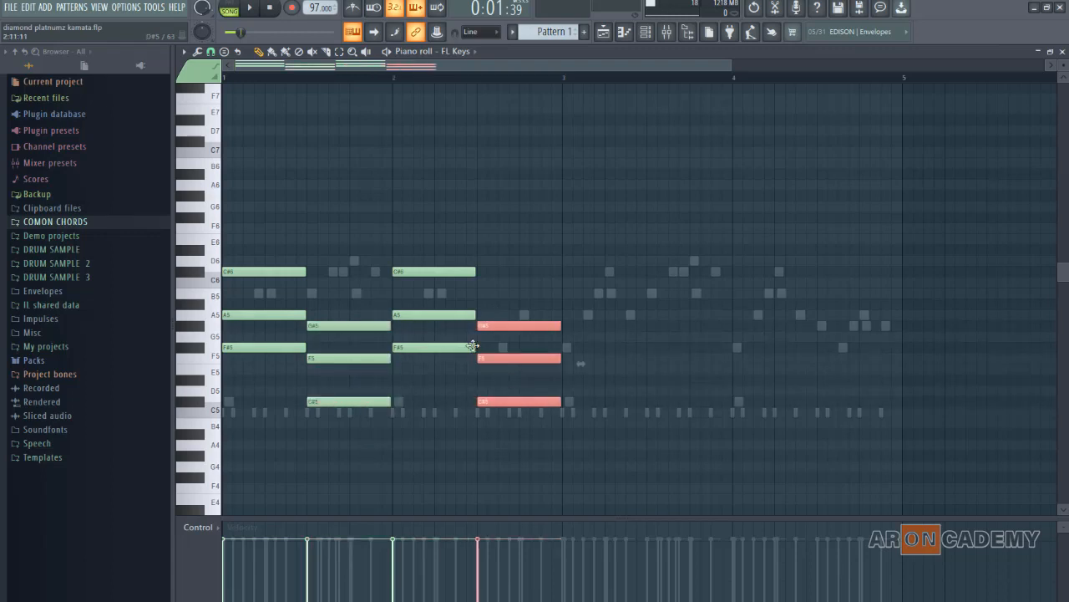
key("space")
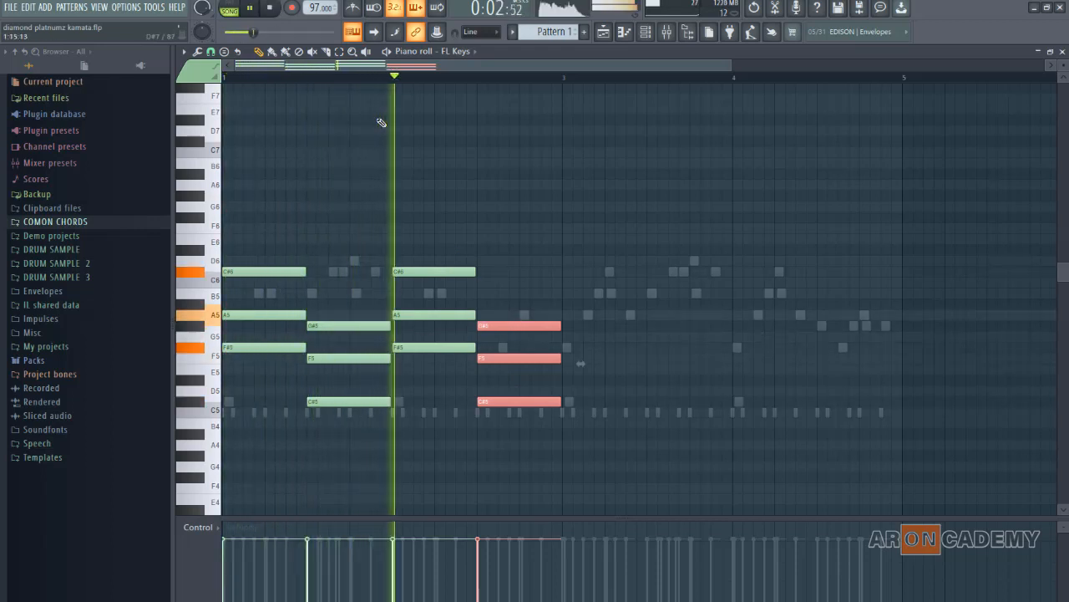
key("space")
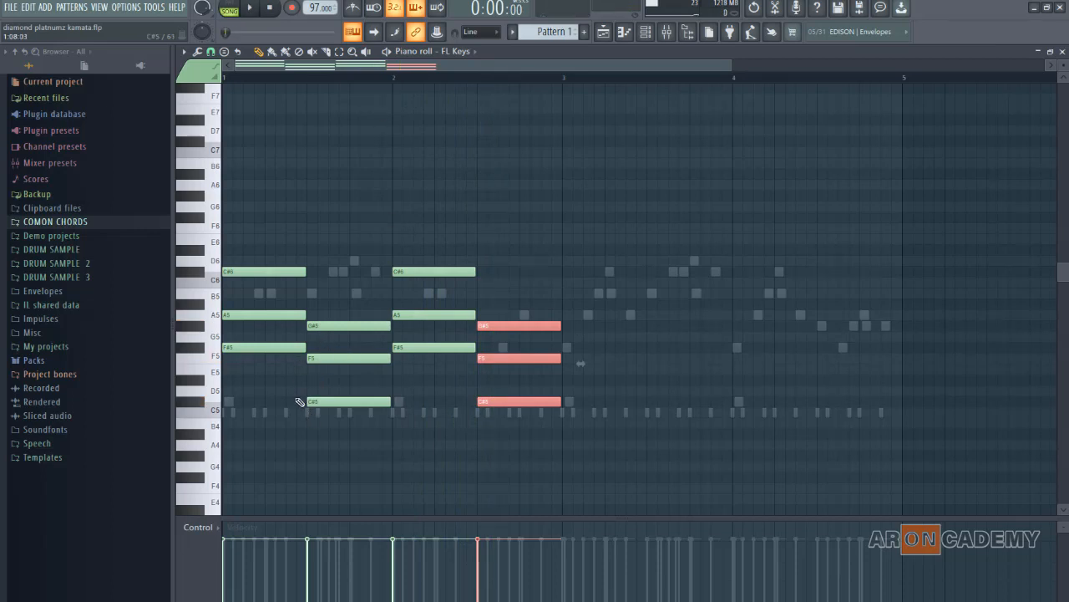
- Raise the C#5 and F5 notes of bar 1's second chord by one octave and play back the change
left_click_drag(297, 389, 377, 424)
key("ctrl+Up")
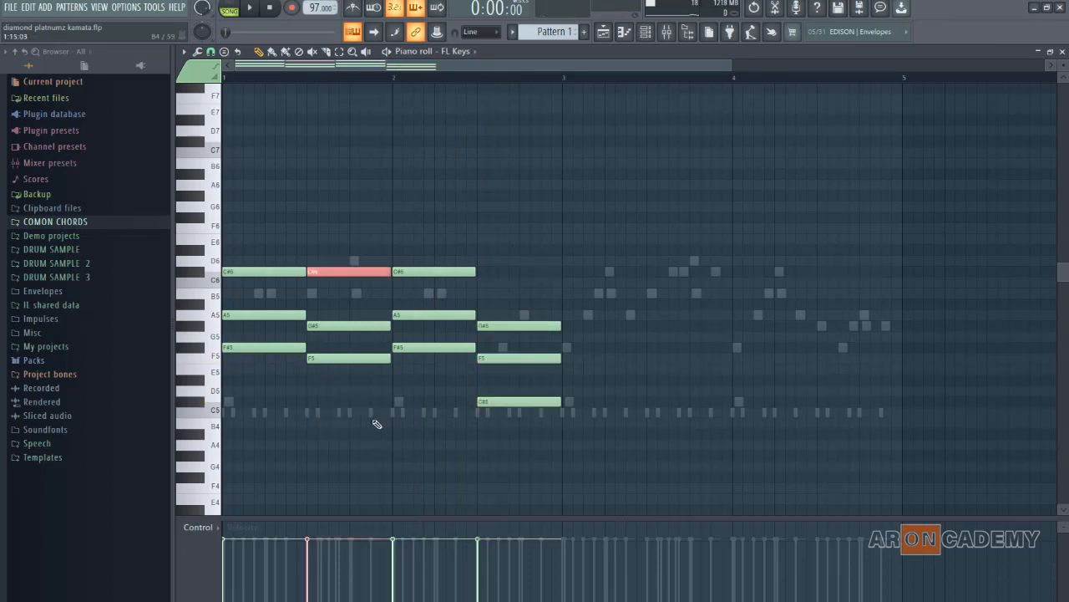
left_click_drag(334, 344, 354, 381)
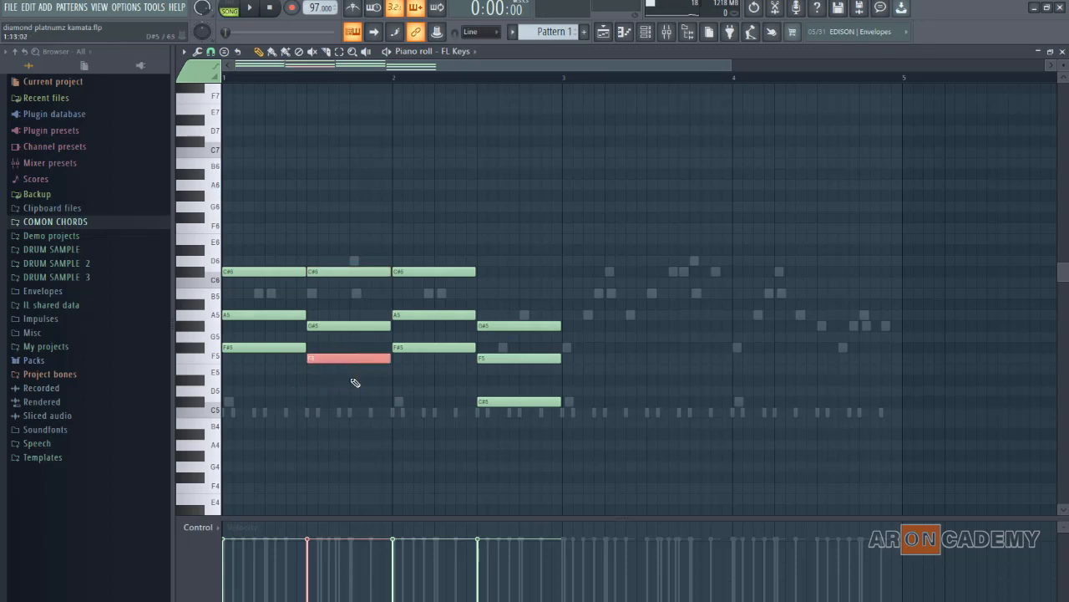
key("ctrl+Up")
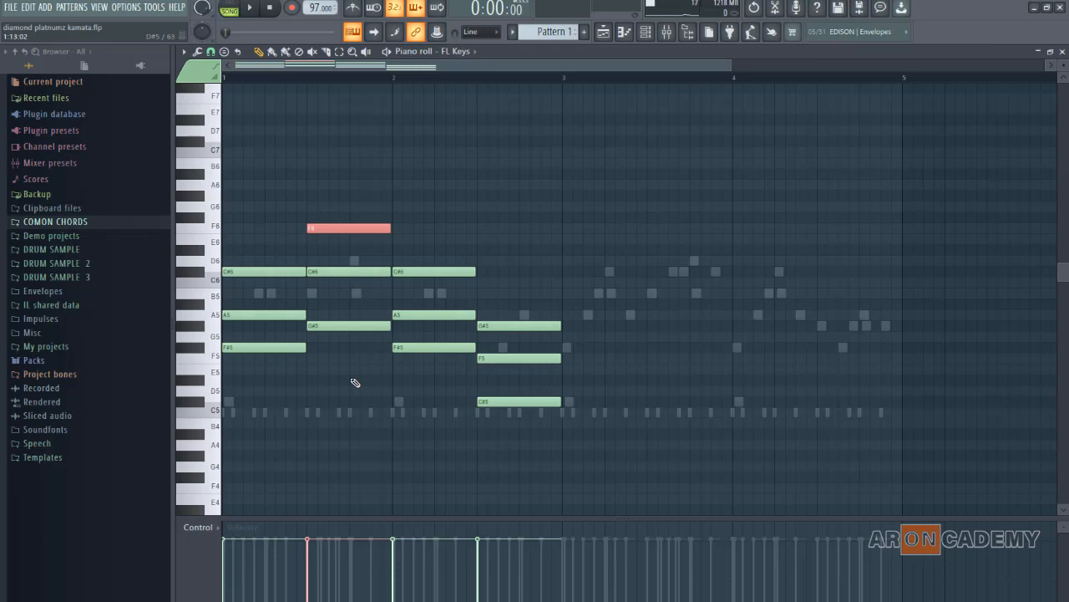
key("space")
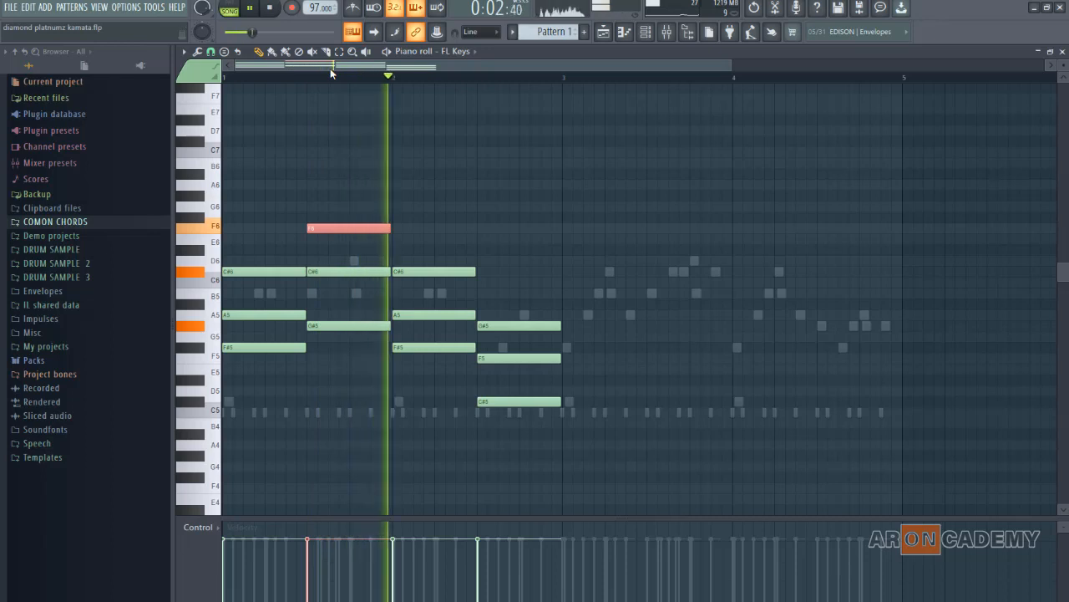
key("space")
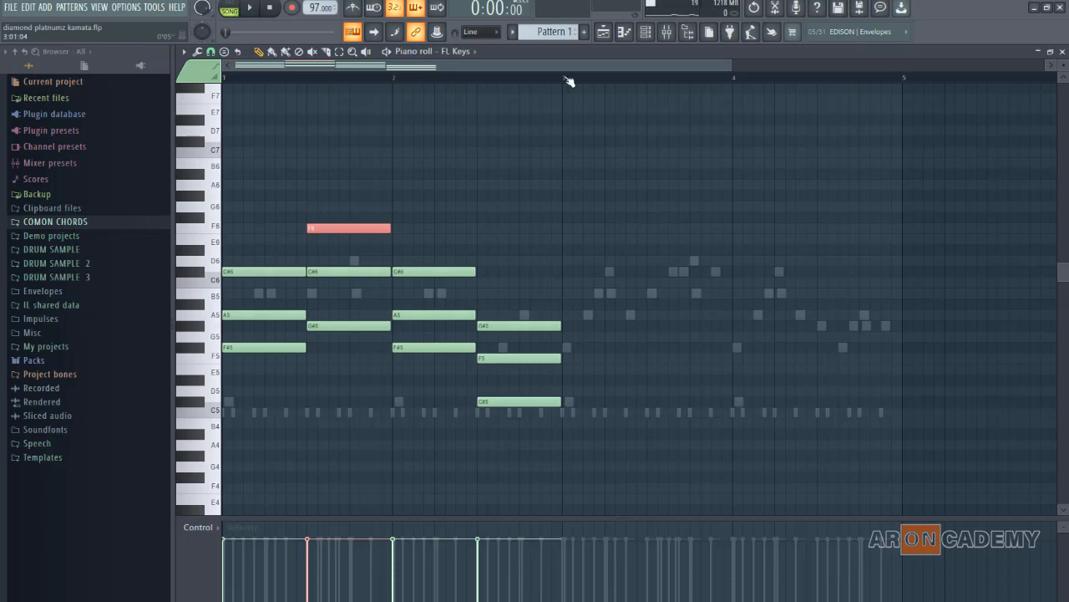
- Duplicate the chords of bars 1 and 2 into bars 3 and 4
left_click_drag(566, 78, 138, 110)
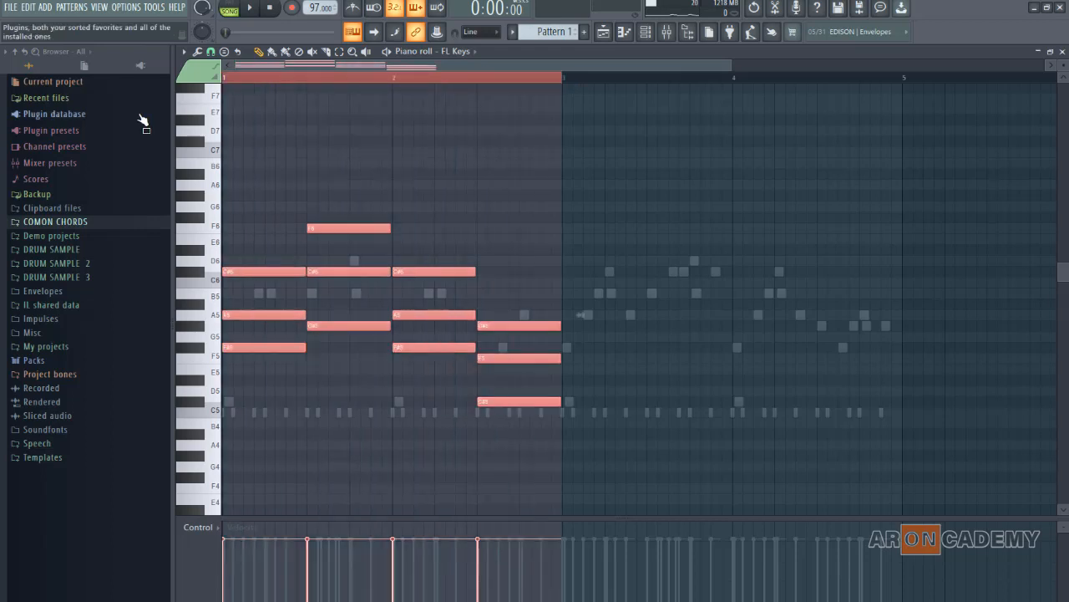
key("ctrl+b")
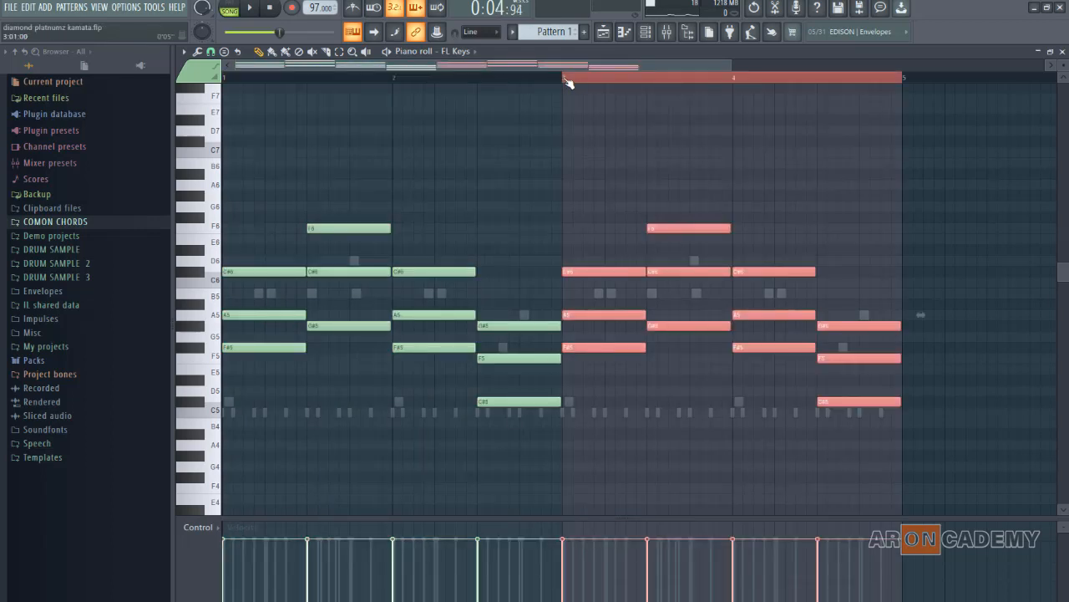
left_click(567, 81)
- Copy the FL Keys chord notes to the Clavinet channel
left_click(655, 37)
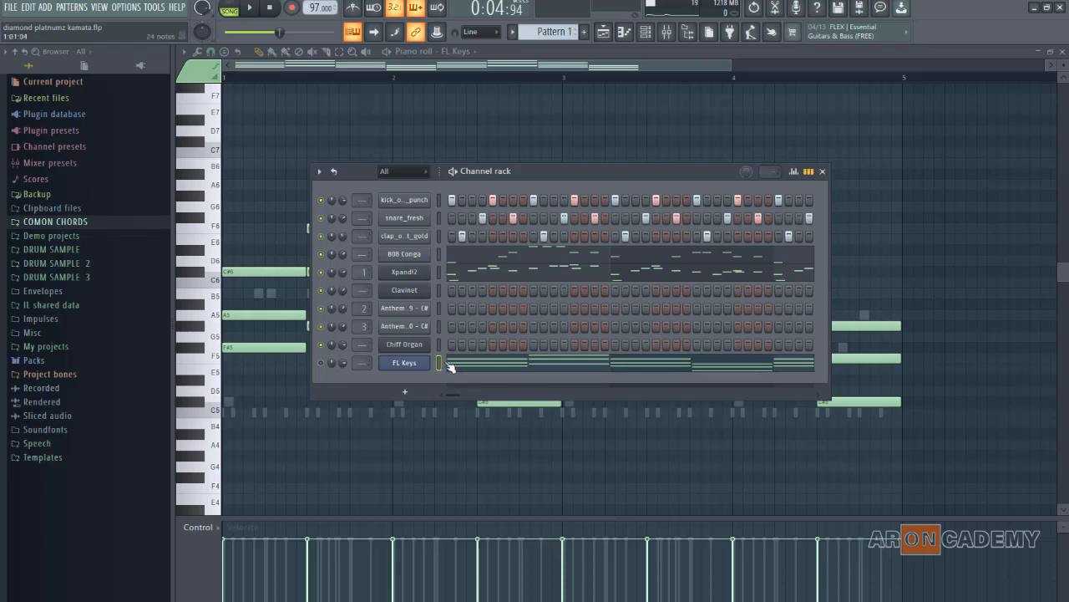
right_click(418, 362)
left_click(594, 374)
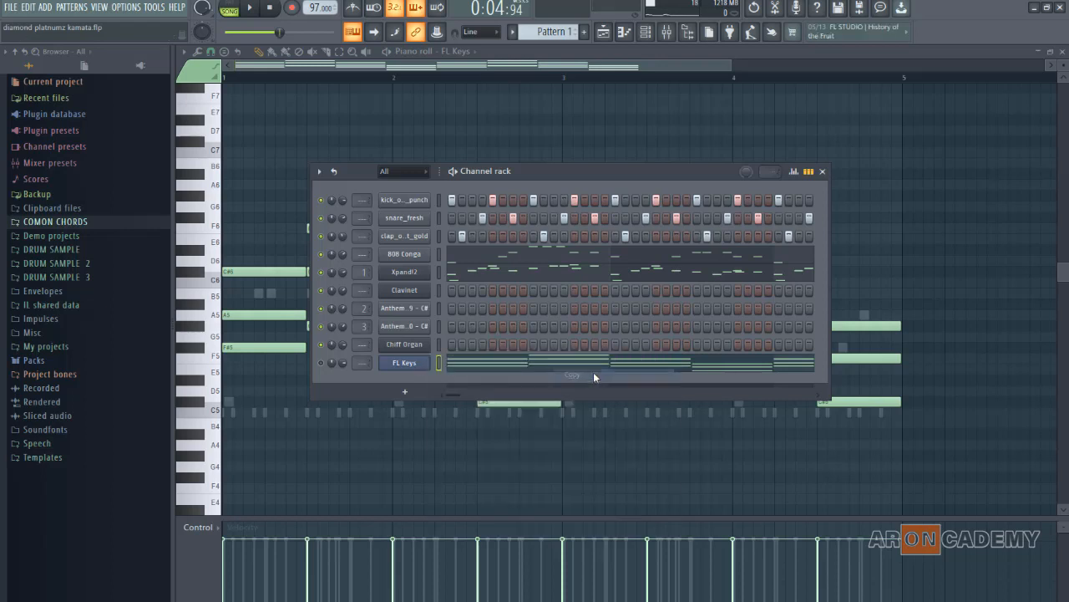
right_click(421, 294)
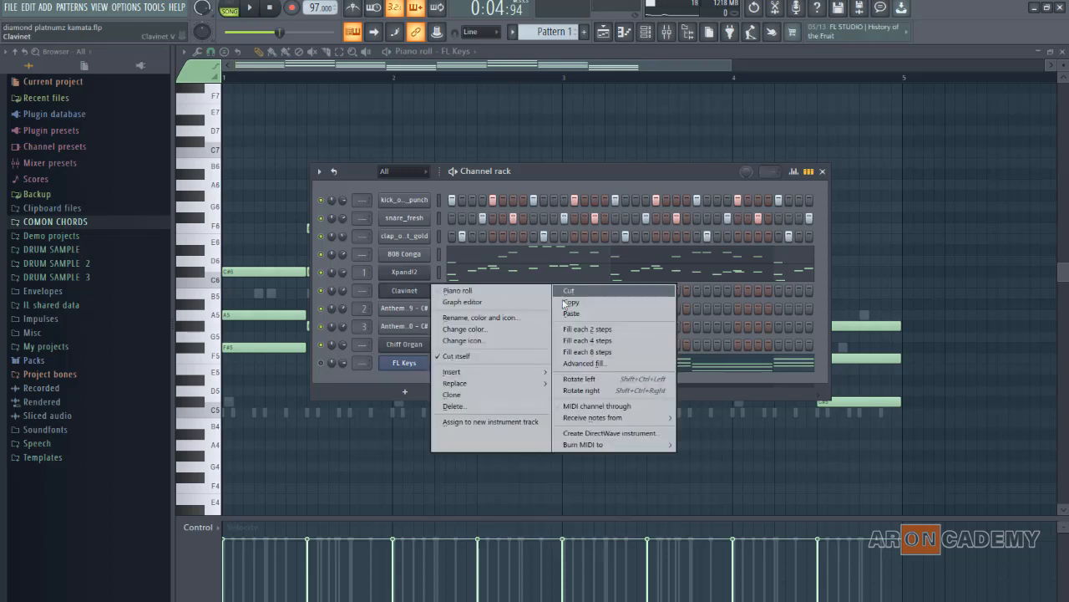
left_click(583, 309)
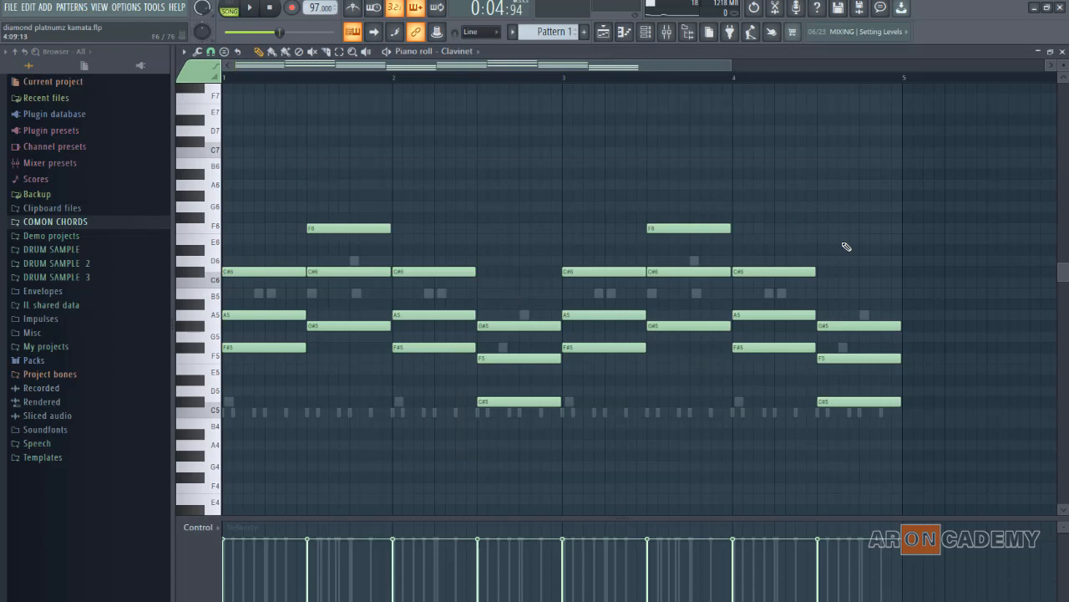
- Shorten all Clavinet chord notes to one step, shift them two steps later and play back the pattern
key("ctrl+a")
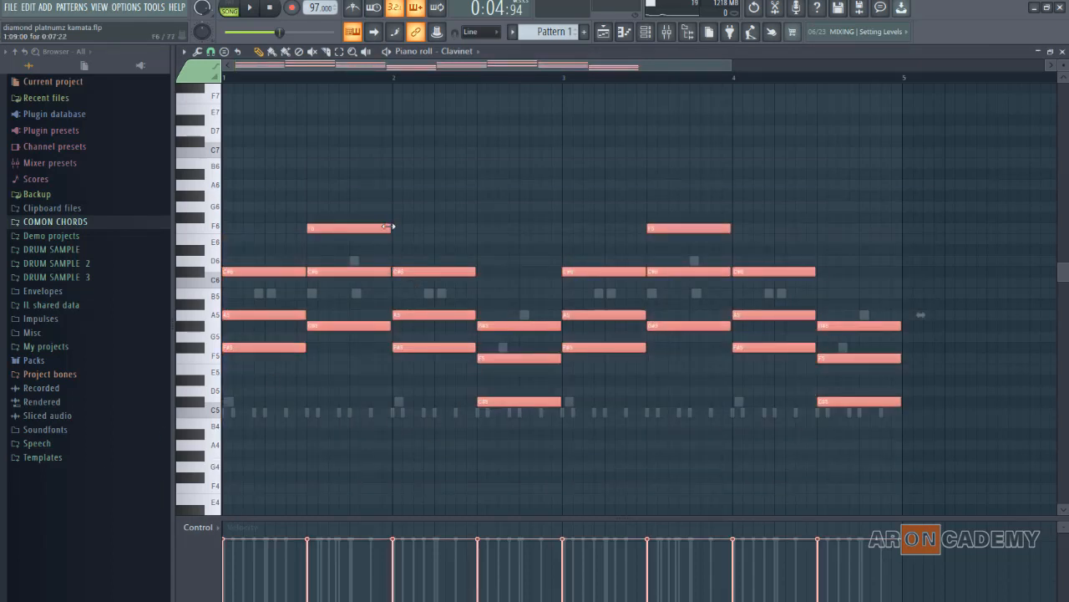
left_click_drag(387, 227, 317, 227)
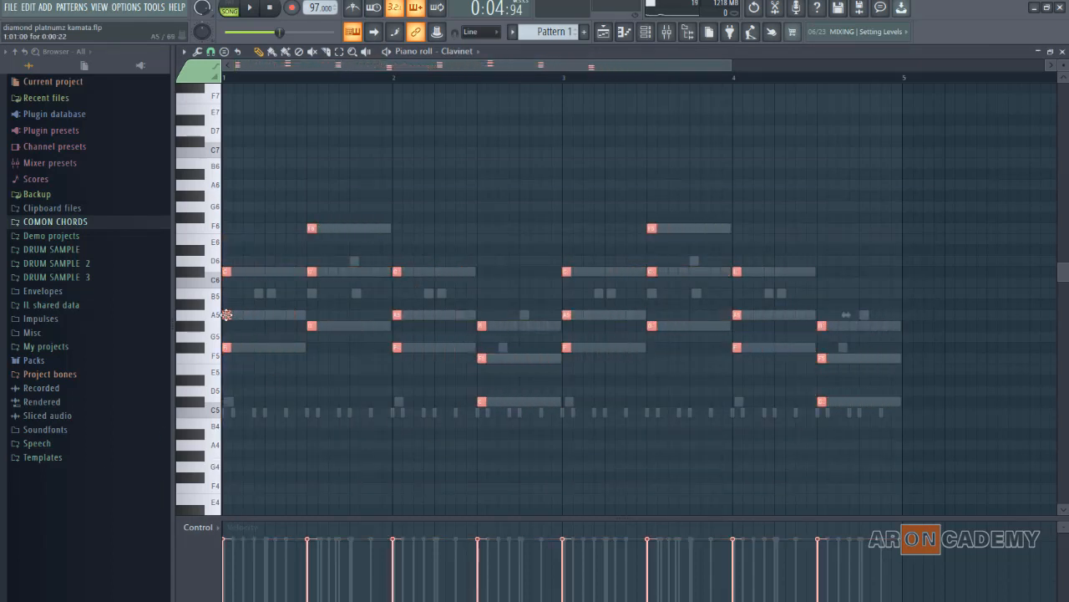
left_click_drag(226, 314, 245, 312)
key("space")
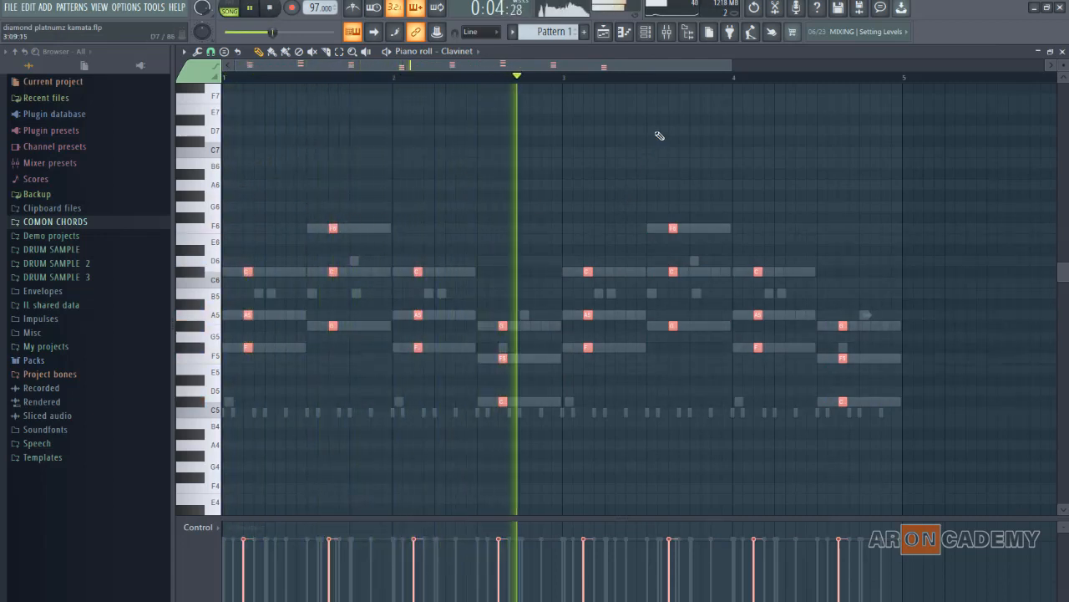
key("space")
- Open the piano roll of Anthem Vocal One Shot 19 and audition the sample at F#5
key("F6")
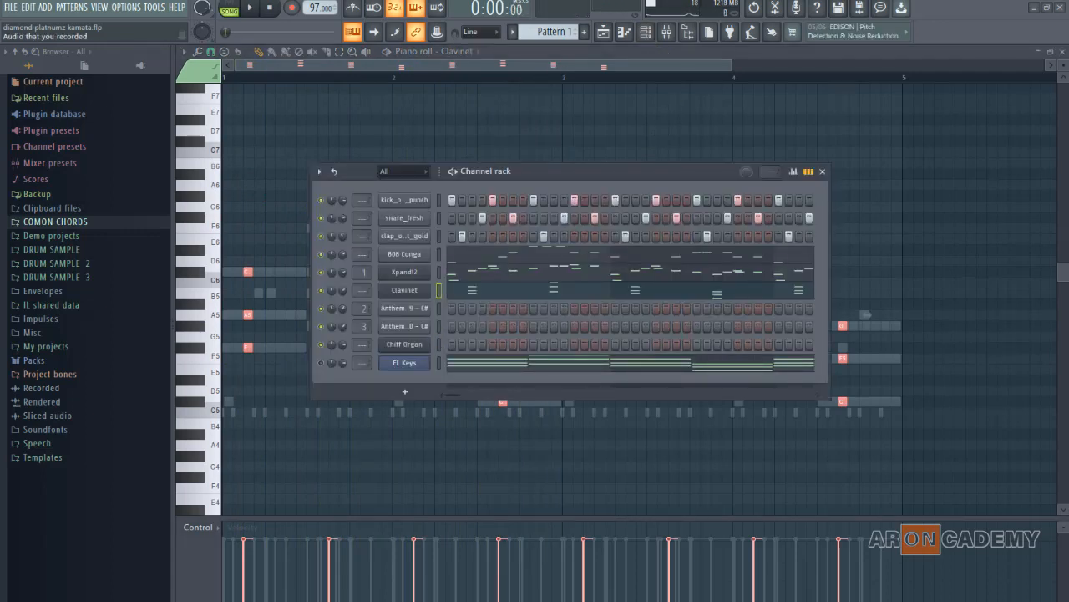
right_click(430, 306)
left_click(464, 309)
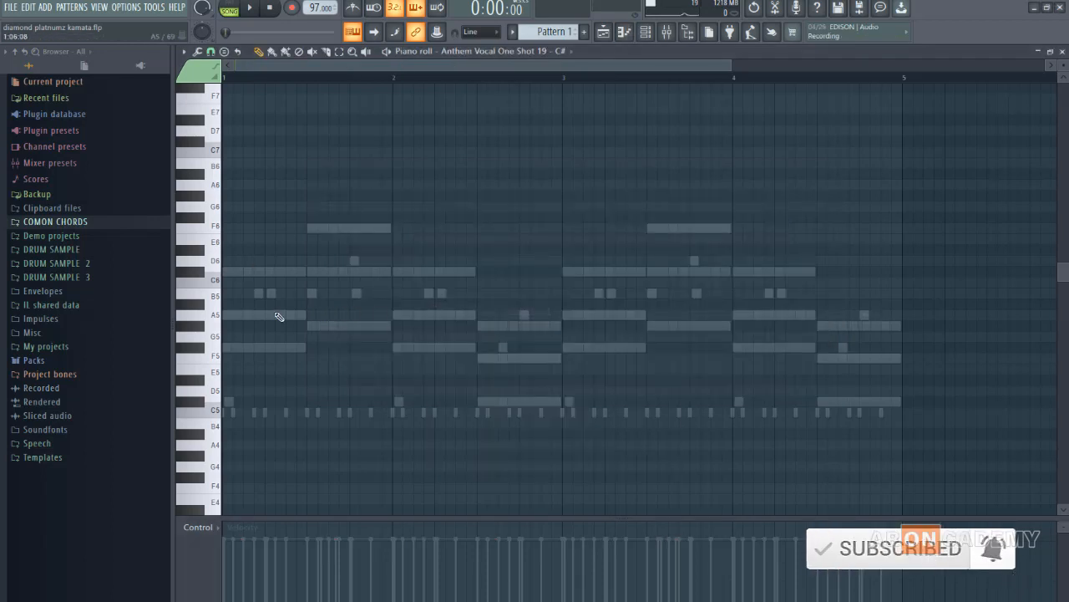
left_click(203, 223)
left_click(205, 351)
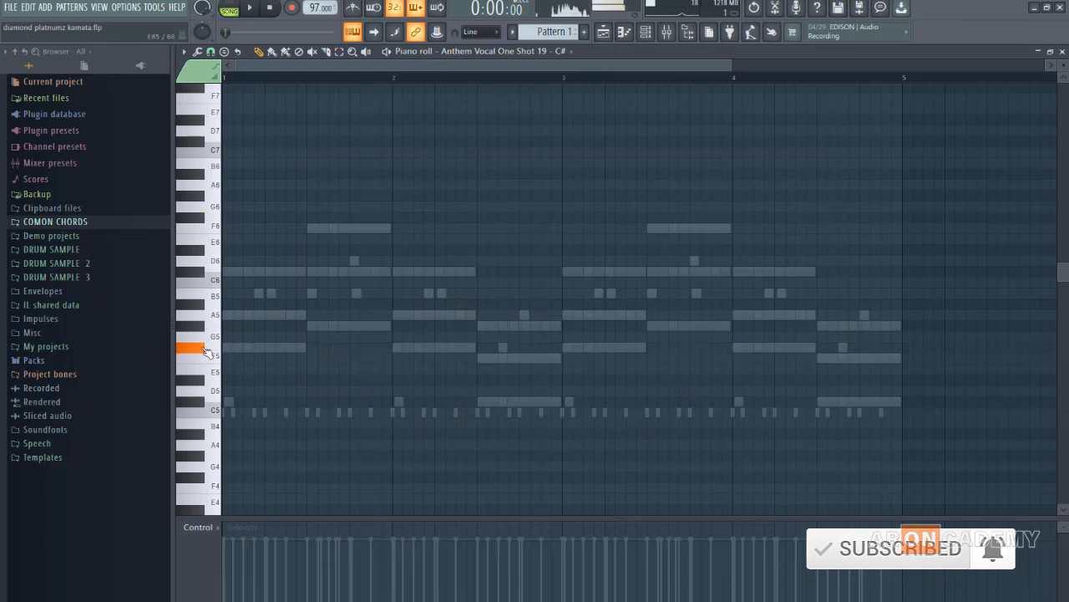
left_click(205, 351)
left_click(205, 350)
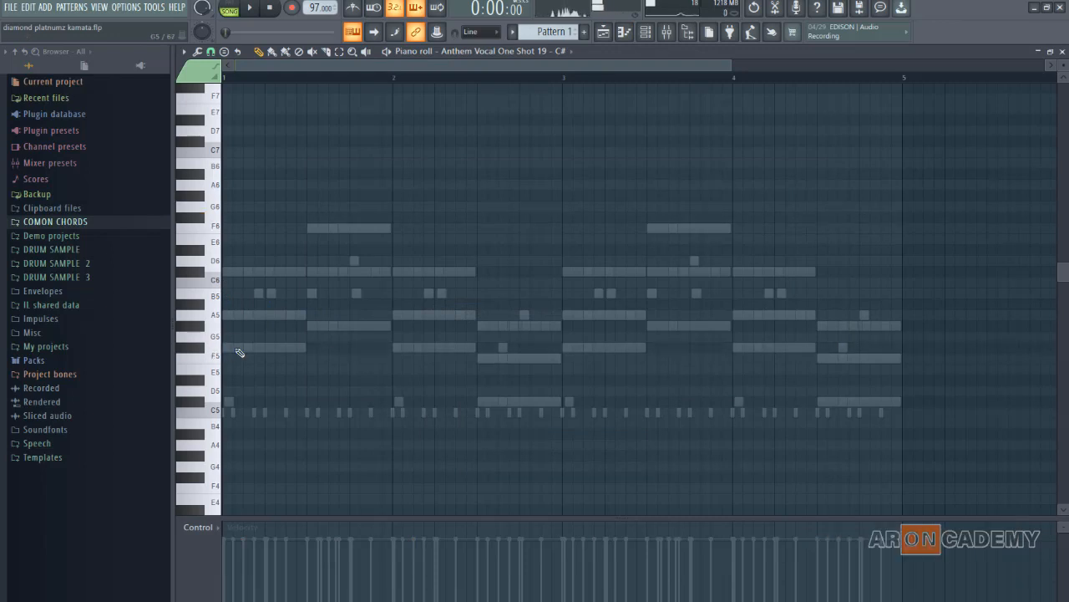
- Place a one-step F#5 vocal note halfway through beat 2 of bar 1 and repeat it in bars 2 to 4
left_click(290, 346)
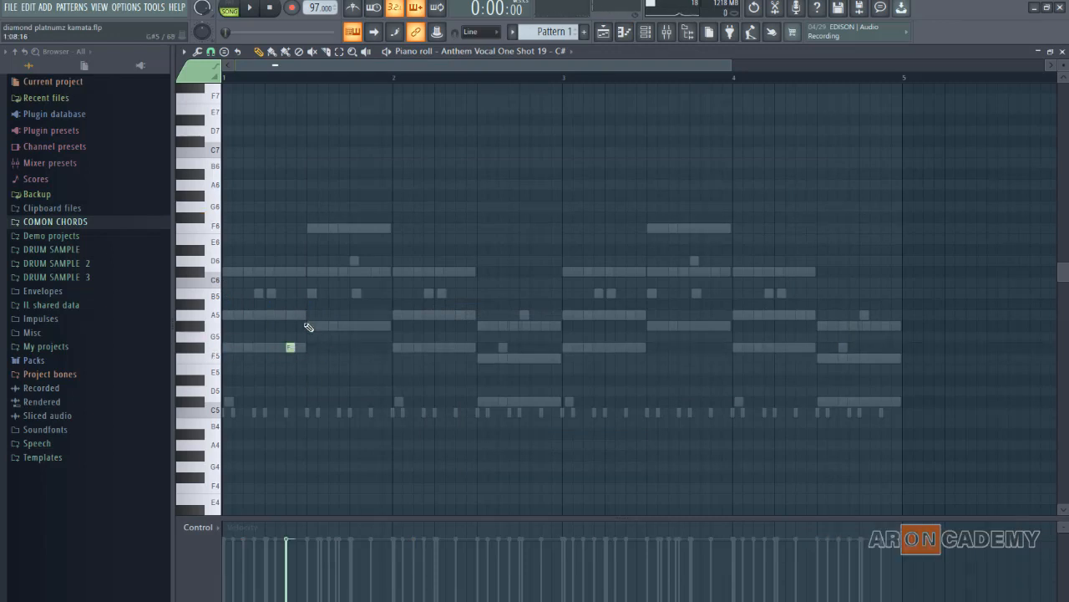
key("space")
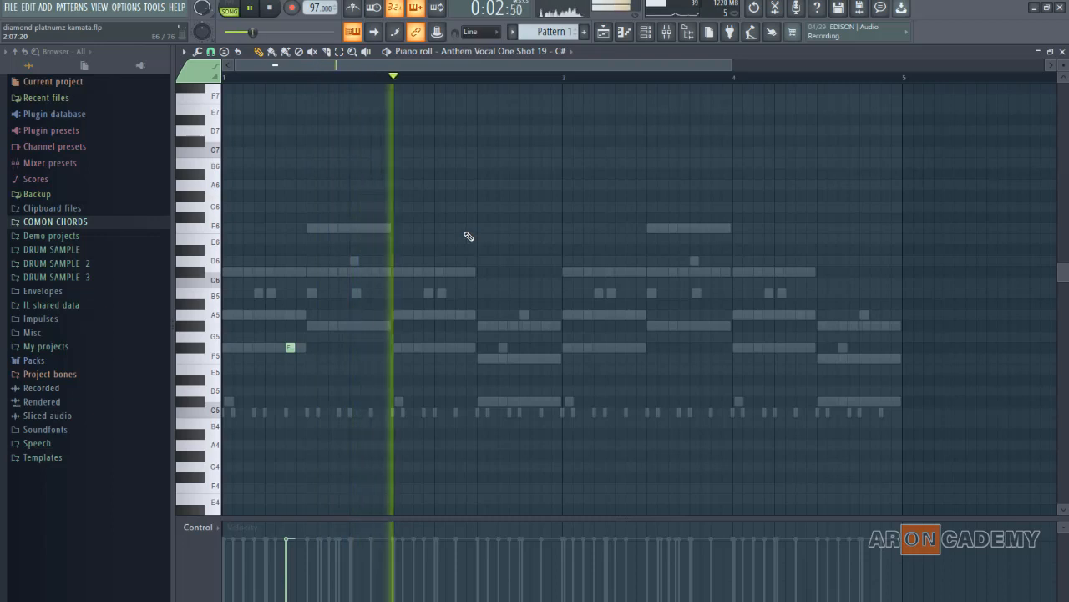
key("space")
left_click_drag(377, 78, 120, 103)
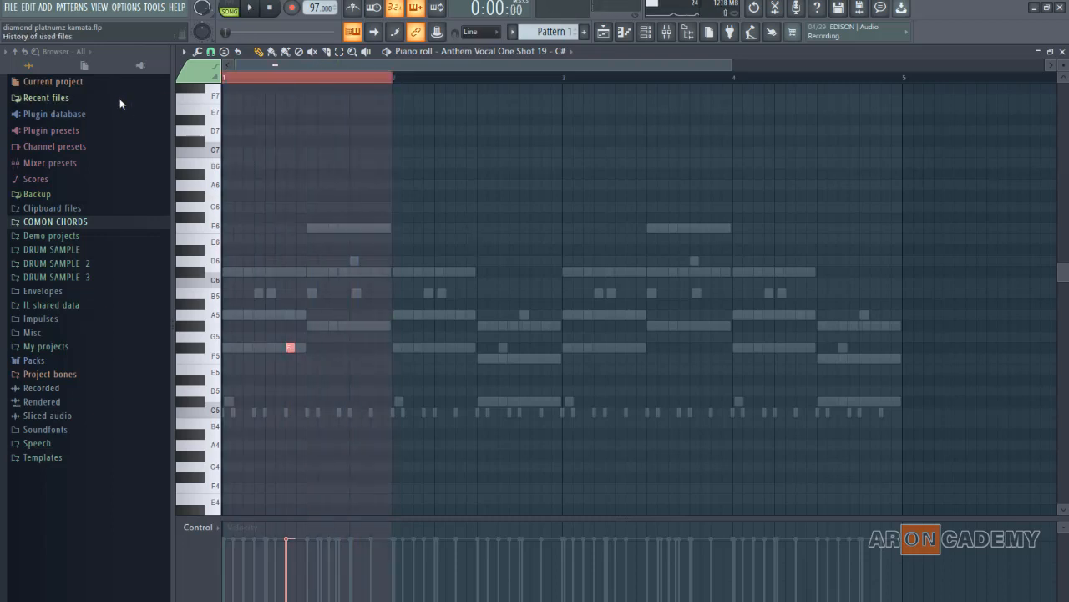
key("ctrl+Right")
key("ctrl+Right")
key("ctrl+Right")
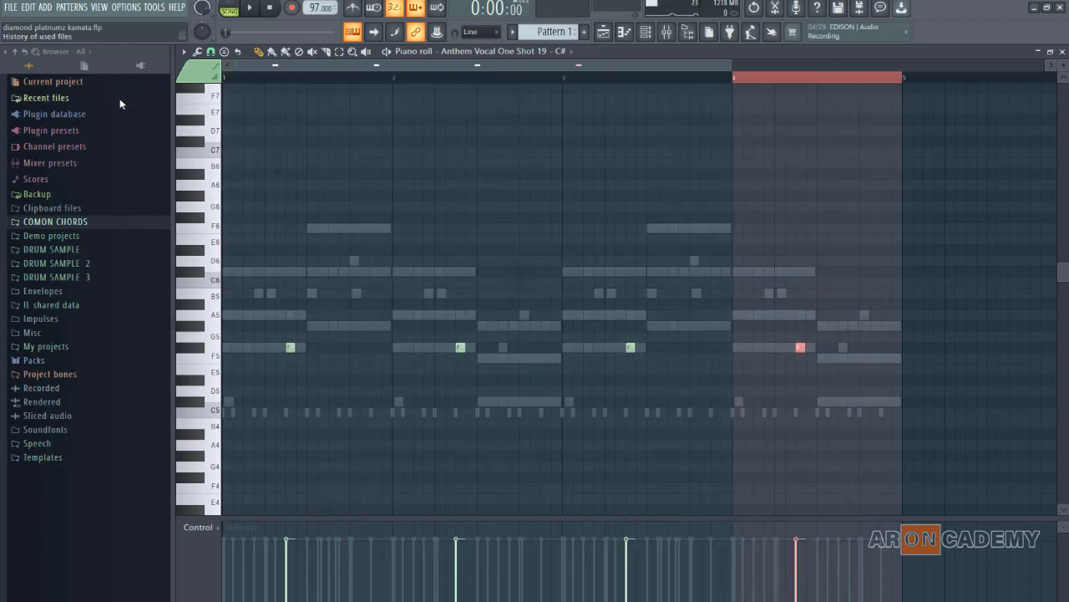
- Open the piano roll of Anthem Vocal One Shot 20 and place a C5 note on step 15 of bar 1 and an F4 note at the start of bar 2
left_click(646, 31)
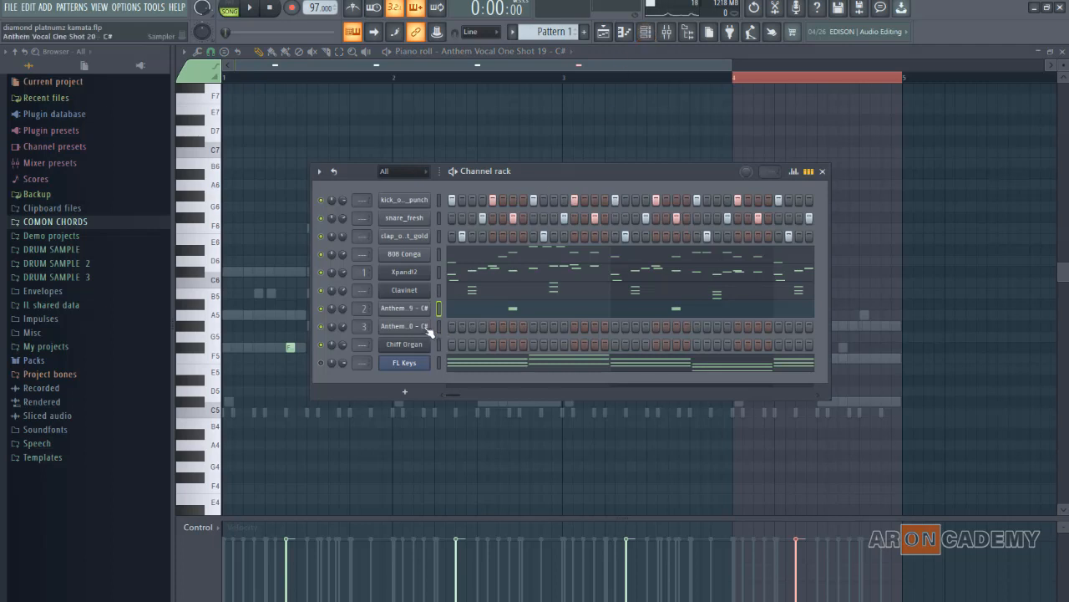
right_click(423, 328)
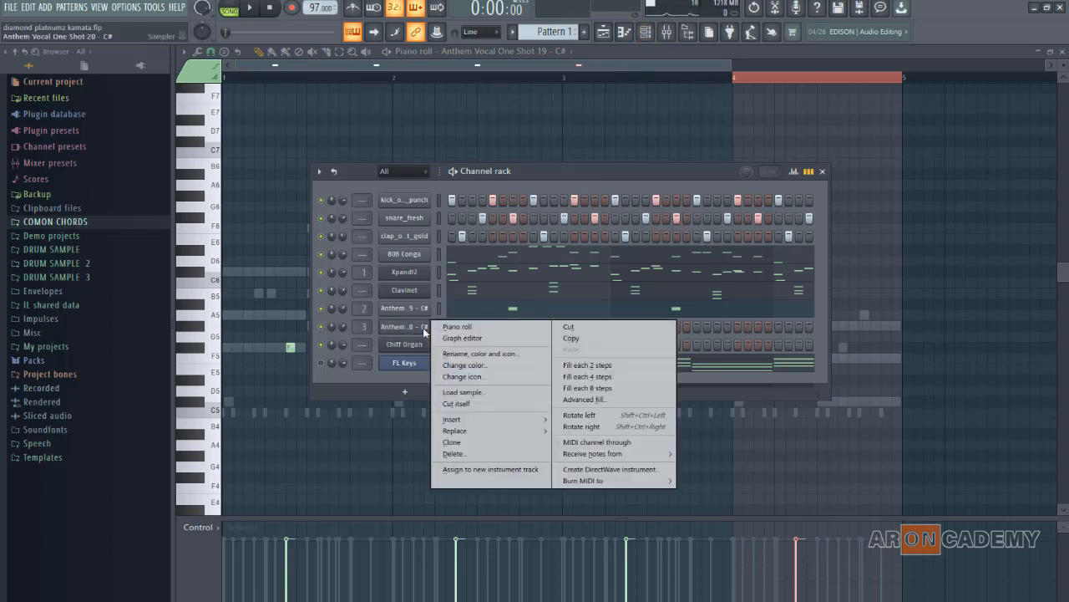
left_click(441, 326)
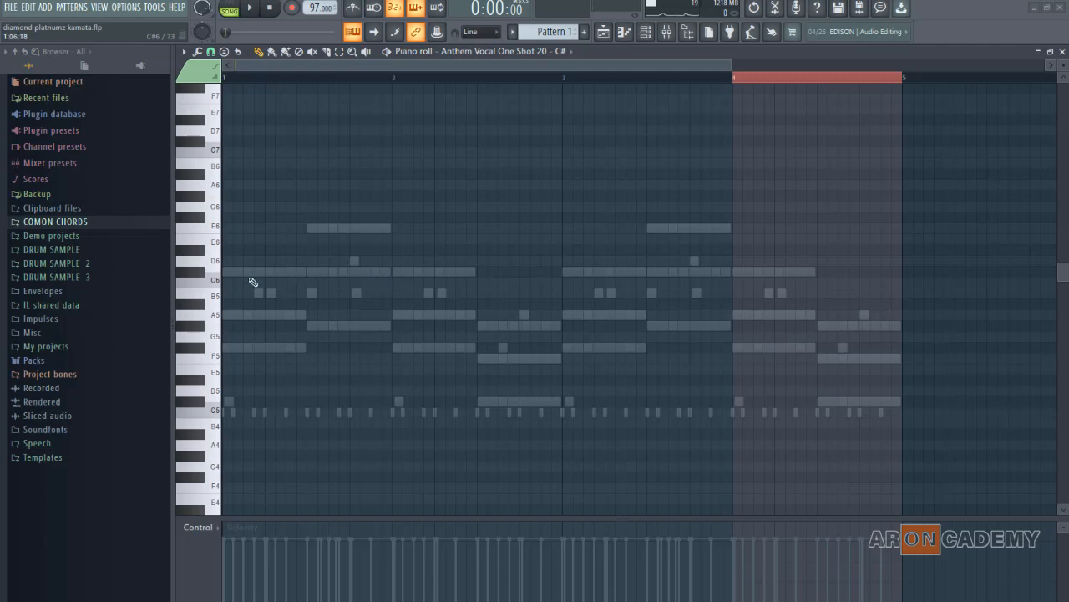
left_click(372, 411)
scroll(380, 393, "down", 2)
left_click(394, 370)
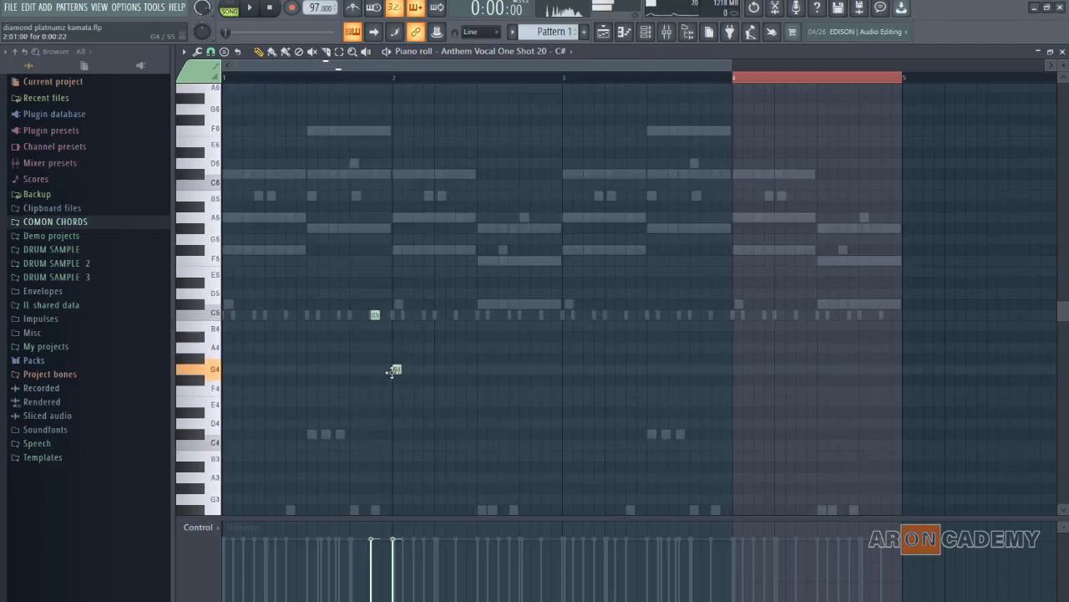
left_click_drag(393, 371, 394, 392)
- Play back the beat with the C5 and F4 vocal notes, restarting playback once
key("space")
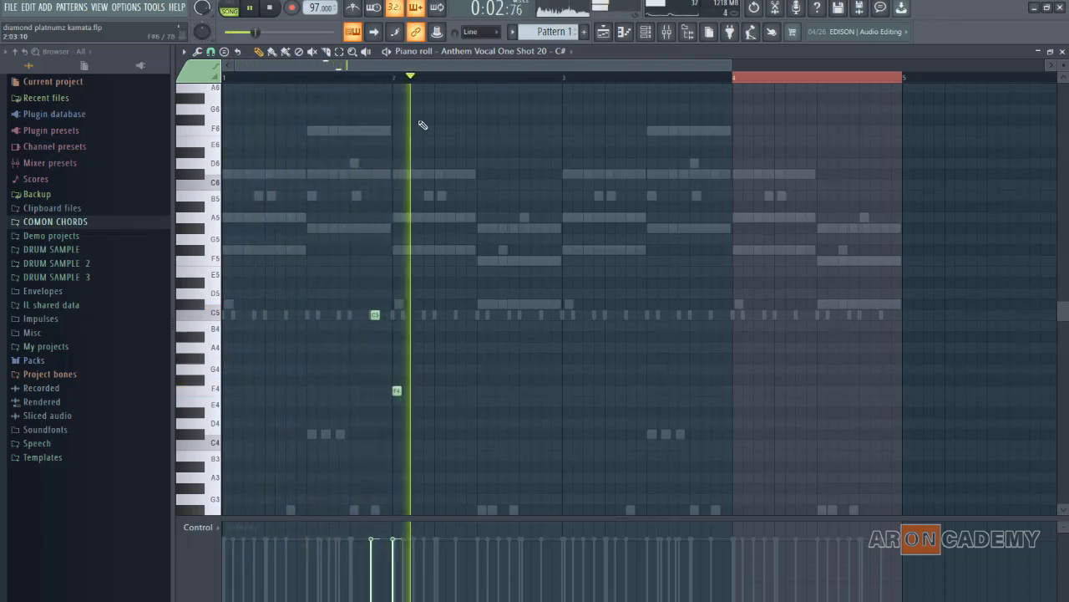
key("space")
key("space")
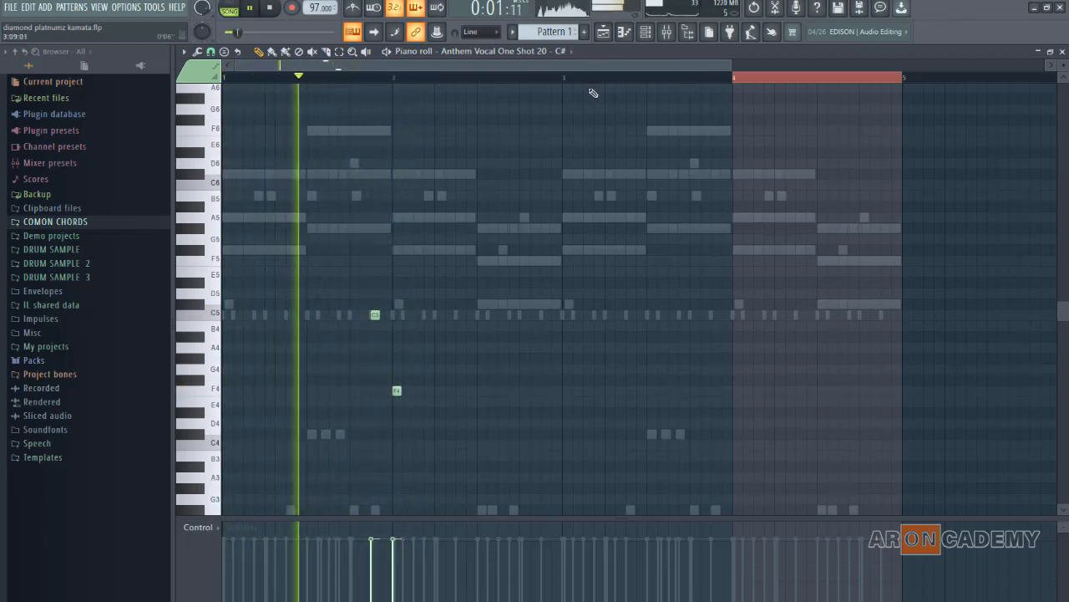
key("space")
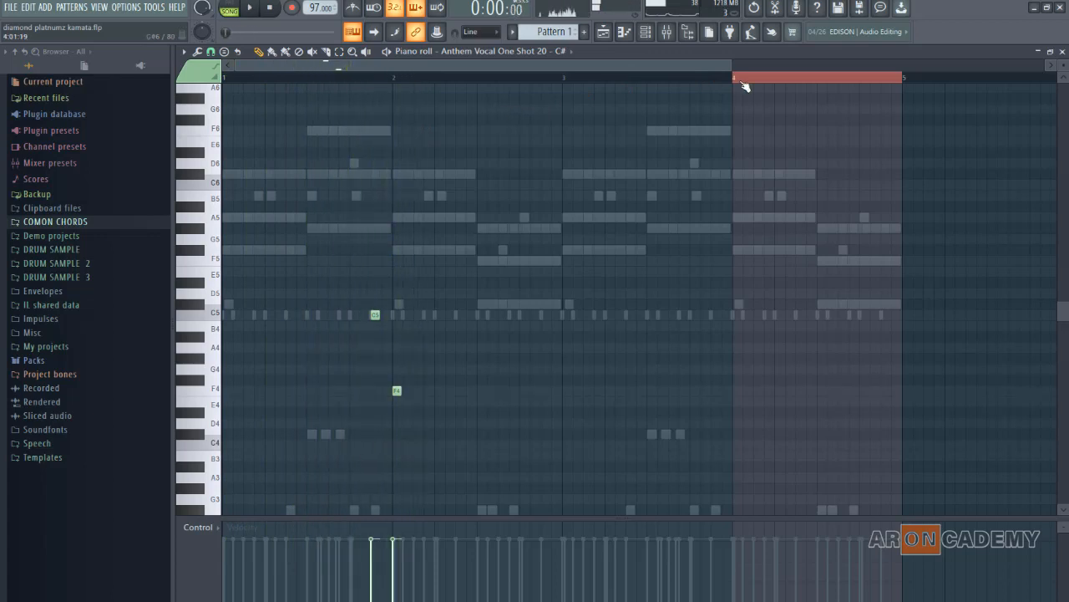
- Clear the time selection and add an A4 note on step 16 of bar 1, between the C5 and F4 notes, as a slide note
double_click(733, 79)
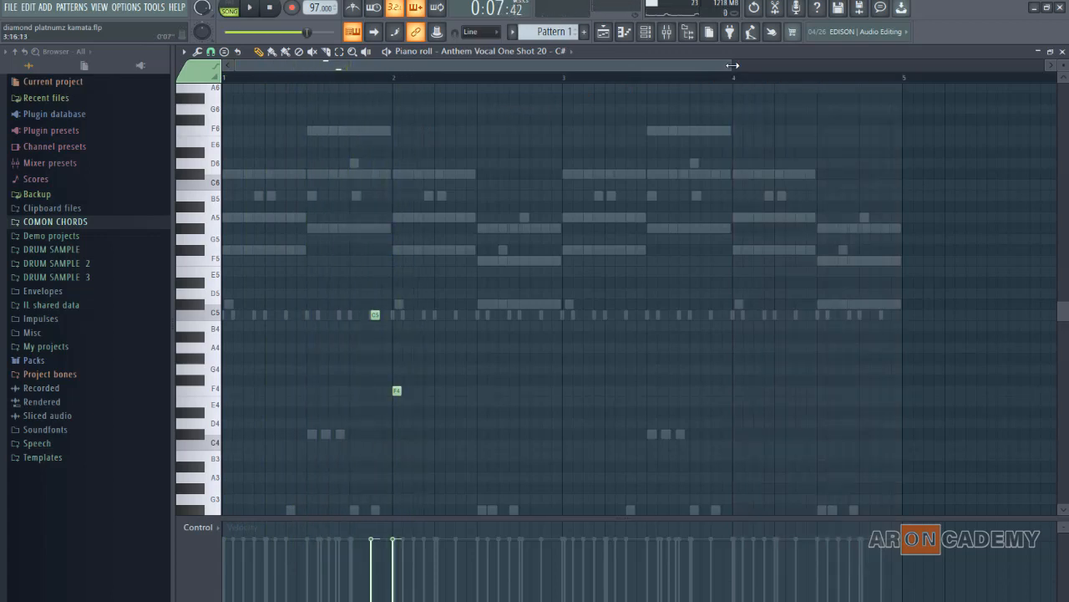
left_click_drag(732, 66, 499, 65)
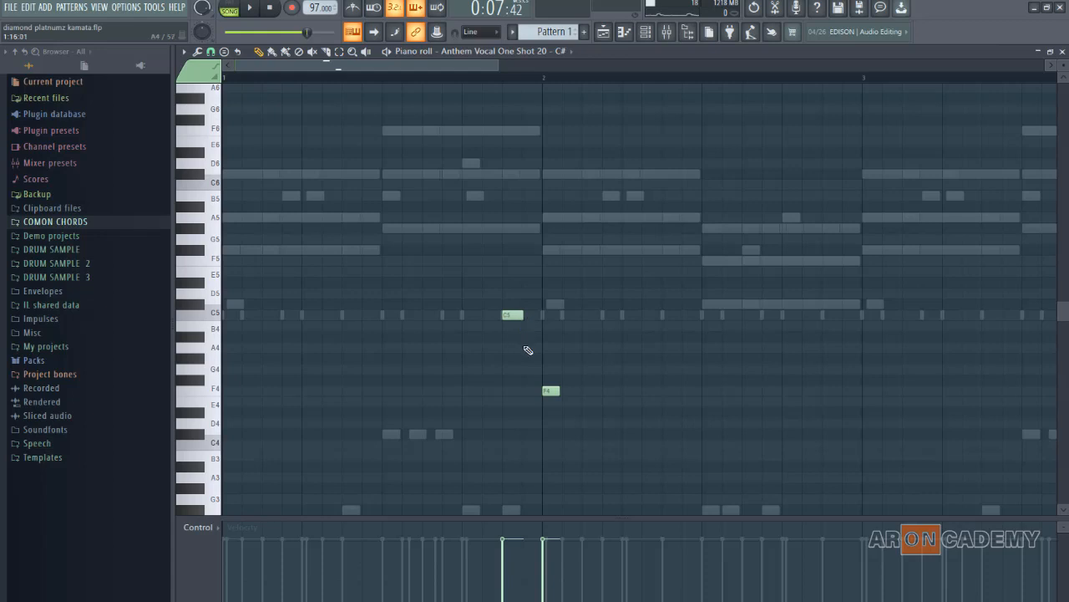
left_click(527, 348)
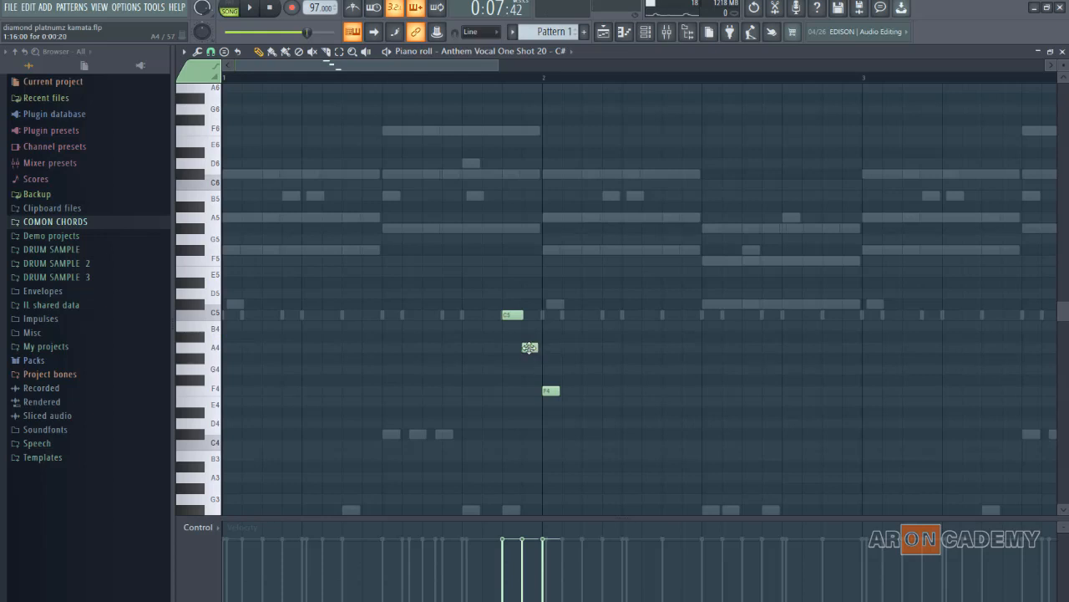
double_click(530, 348)
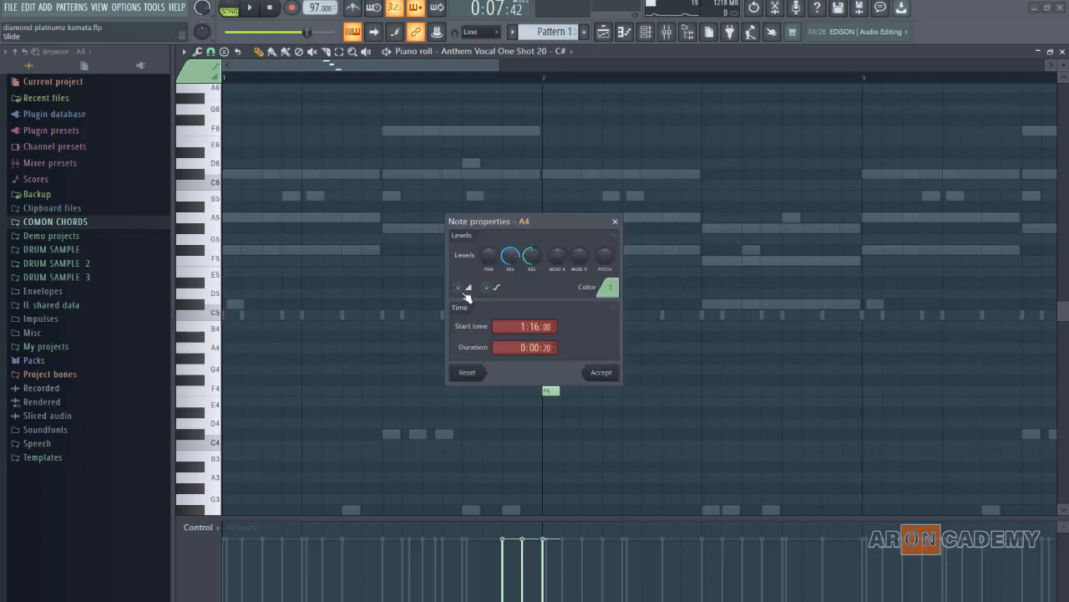
left_click(458, 288)
left_click(601, 373)
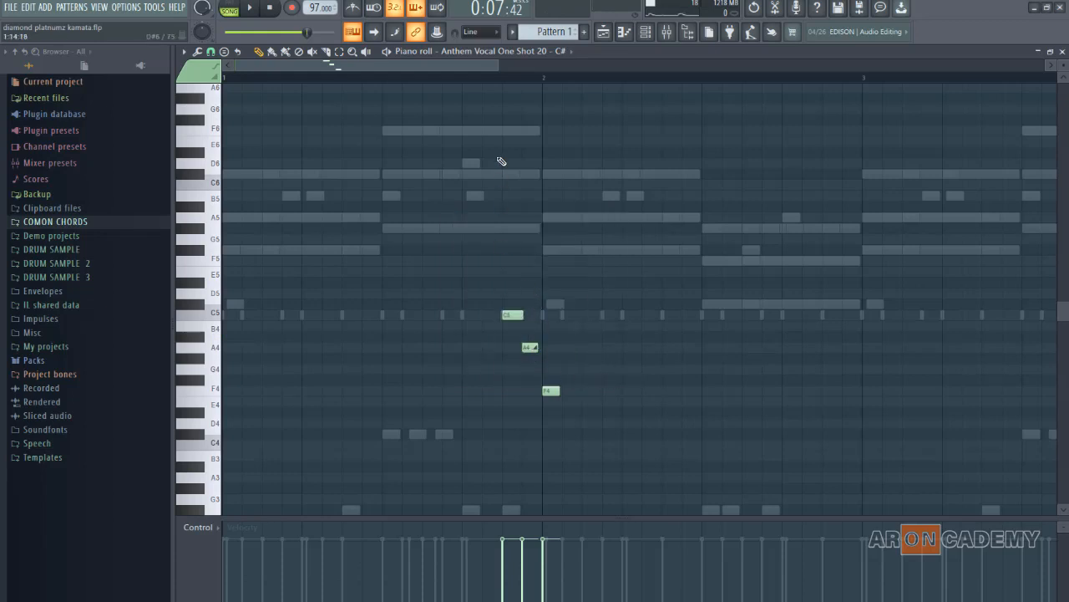
- Play back the slide phrase from just before its first note, and repeat bars 1 and 2 of the vocal in bars 3 and 4
left_click(500, 77)
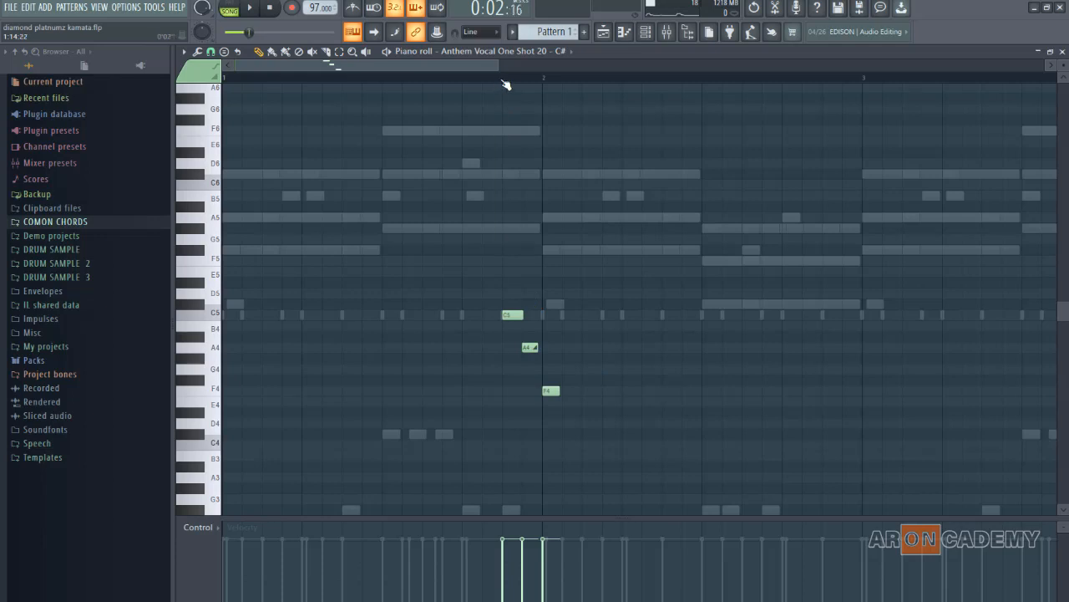
key("space")
key("space")
key("space")
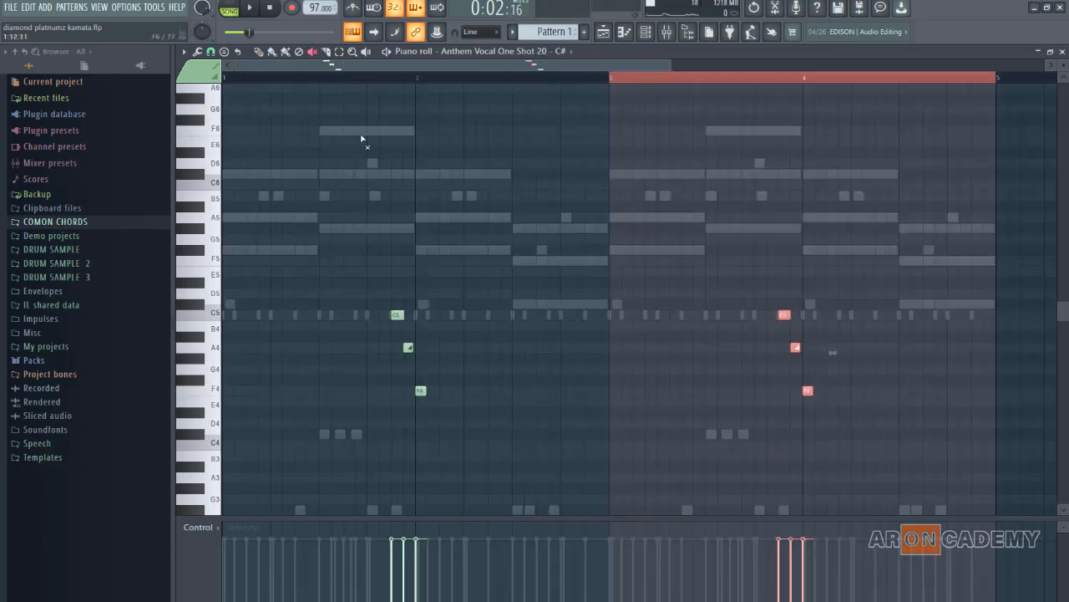
left_click(616, 78)
- Select mixer Insert 2 for the first vocal one-shot and bypass its AVOX CHOIR and Fruity Reeverb 2 effects
left_click(646, 32)
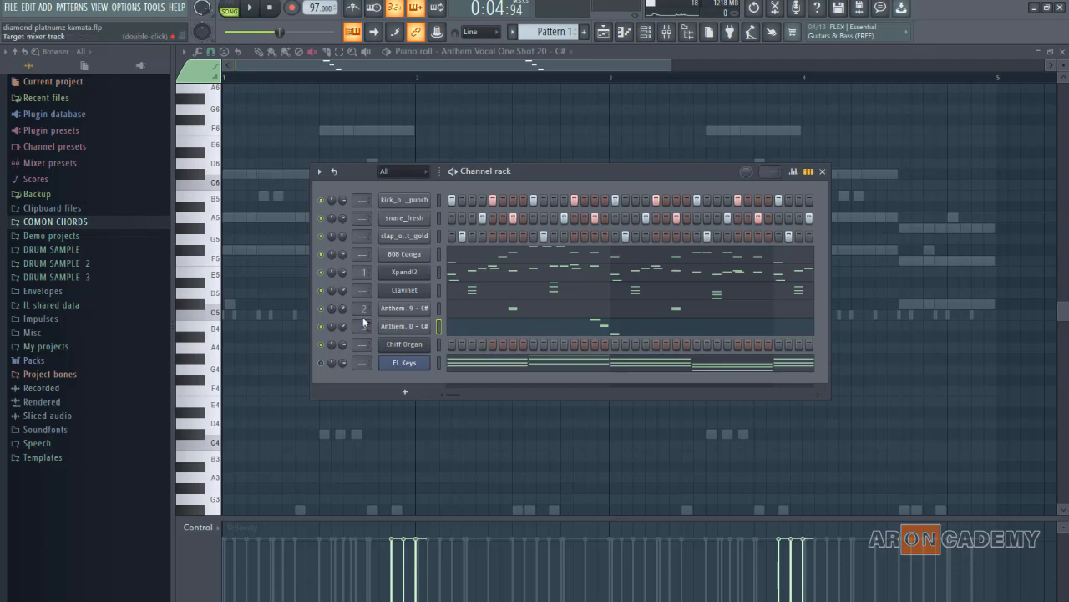
left_click_drag(364, 322, 370, 312)
left_click(665, 31)
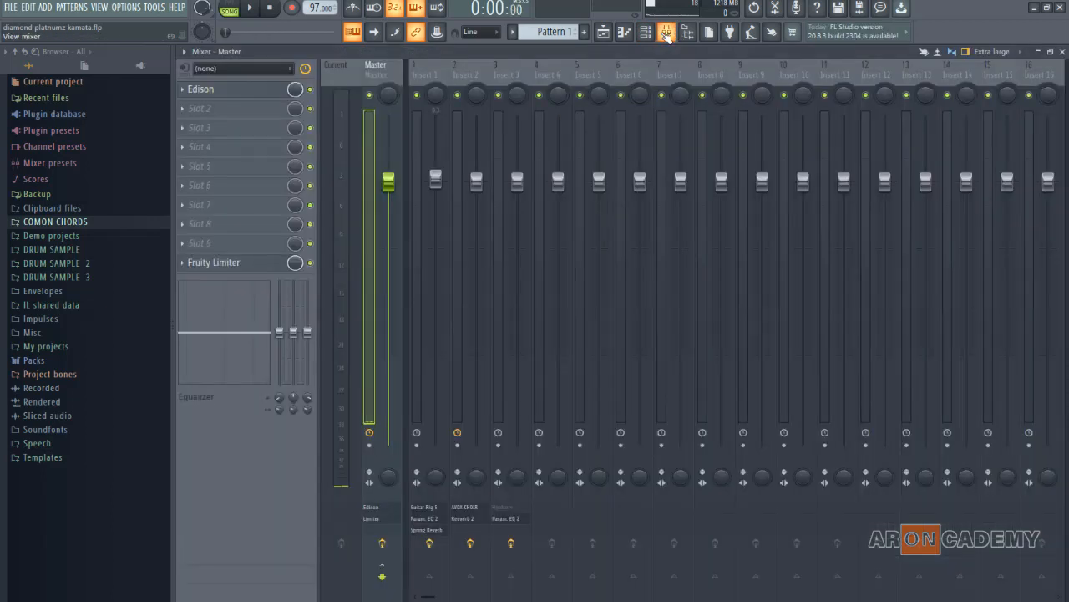
left_click(458, 127)
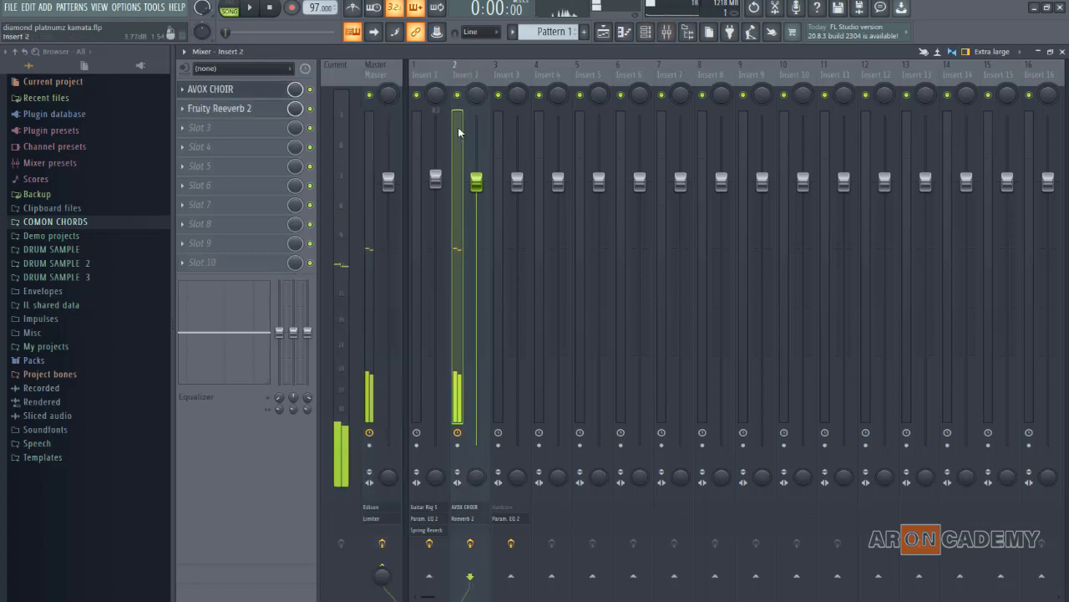
left_click(310, 89)
left_click(310, 109)
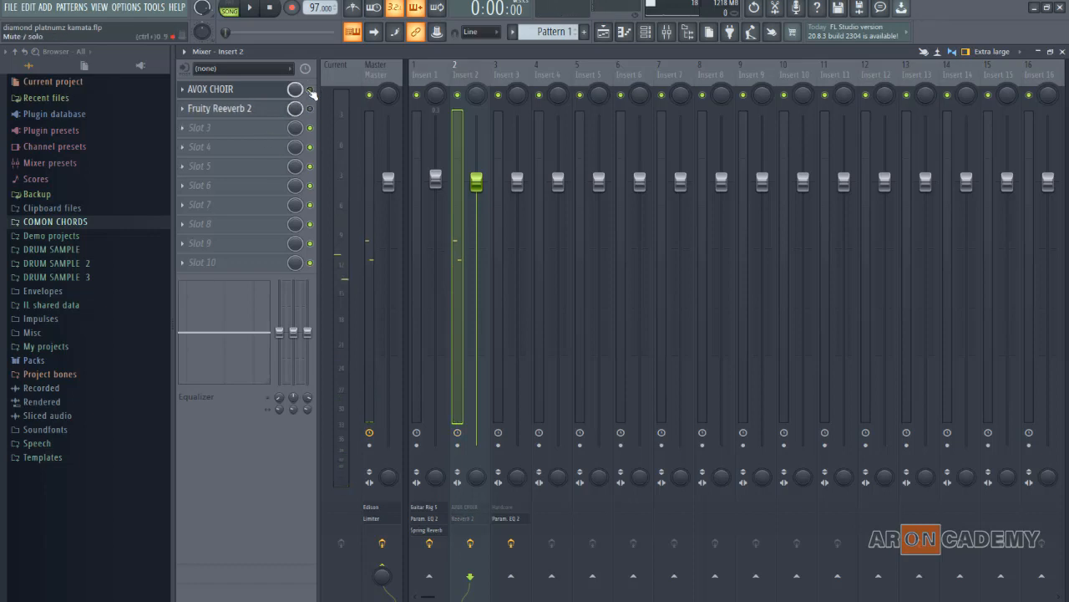
- Review the AVOX CHOIR and Fruity Reeverb 2 settings on Insert 2, compare the vocal with and without the choir, and leave both effects enabled
left_click(310, 89)
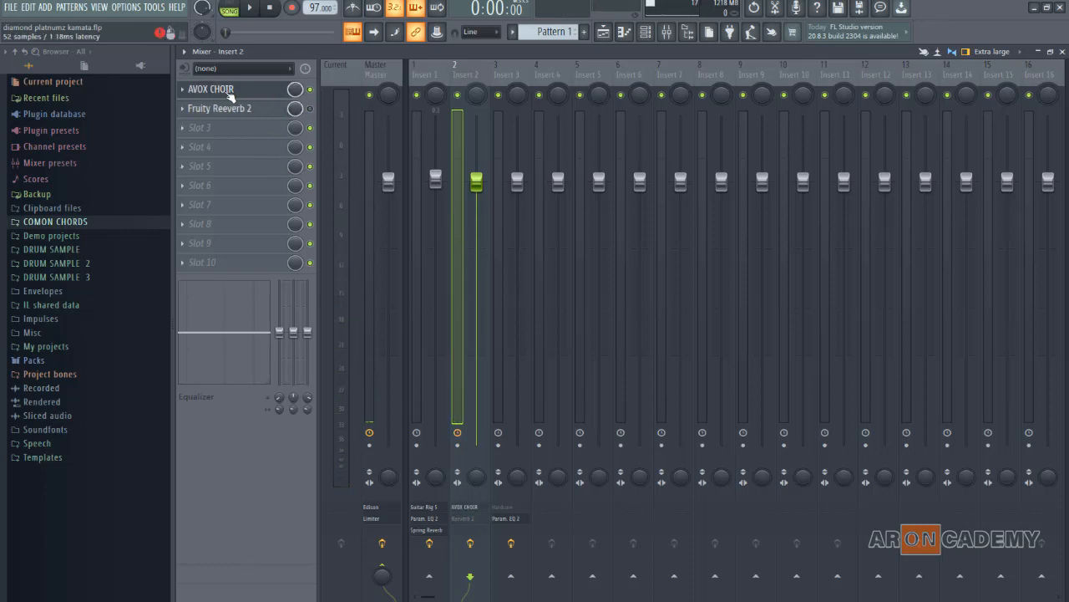
left_click(241, 95)
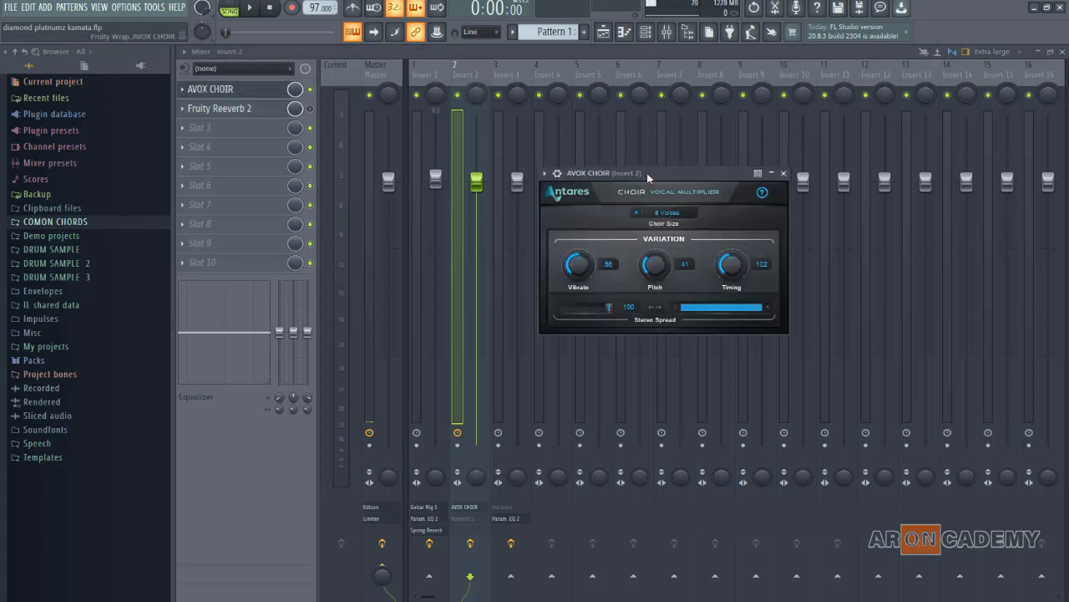
left_click_drag(660, 175, 681, 157)
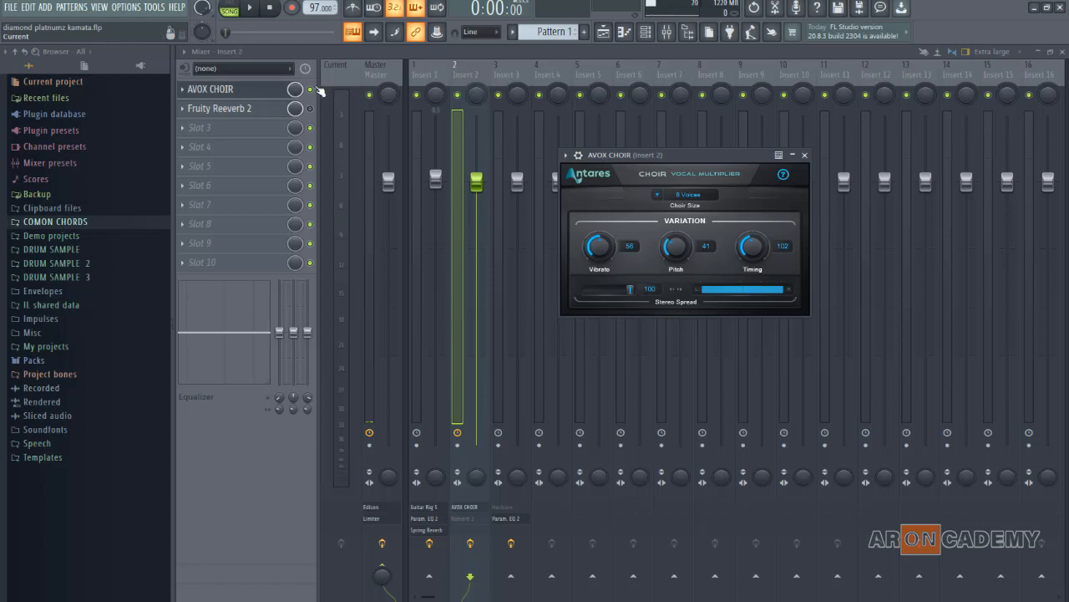
left_click(310, 89)
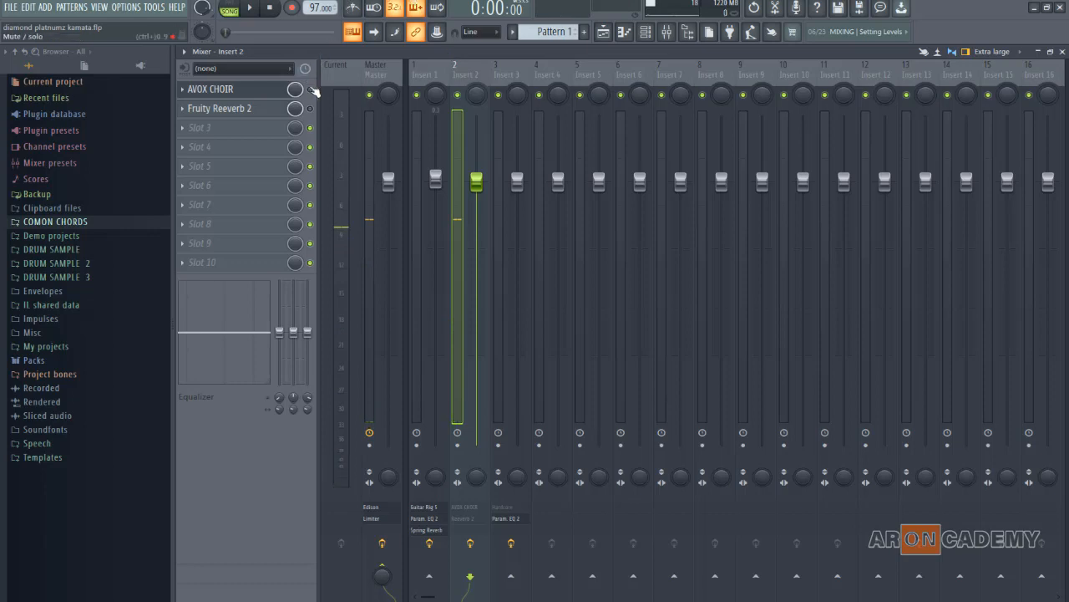
left_click(310, 90)
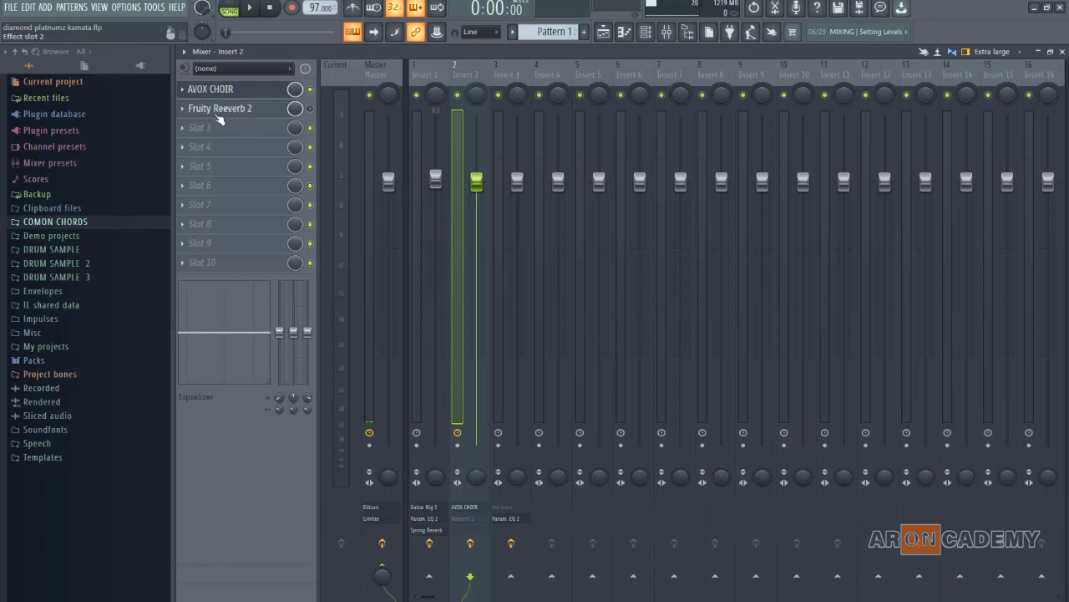
left_click(246, 111)
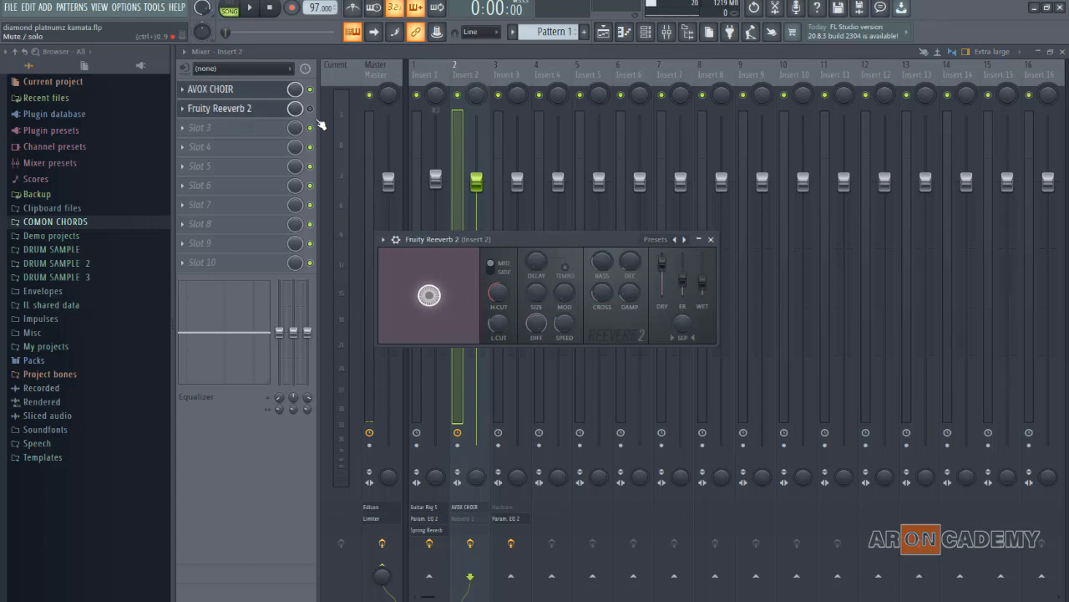
left_click(311, 110)
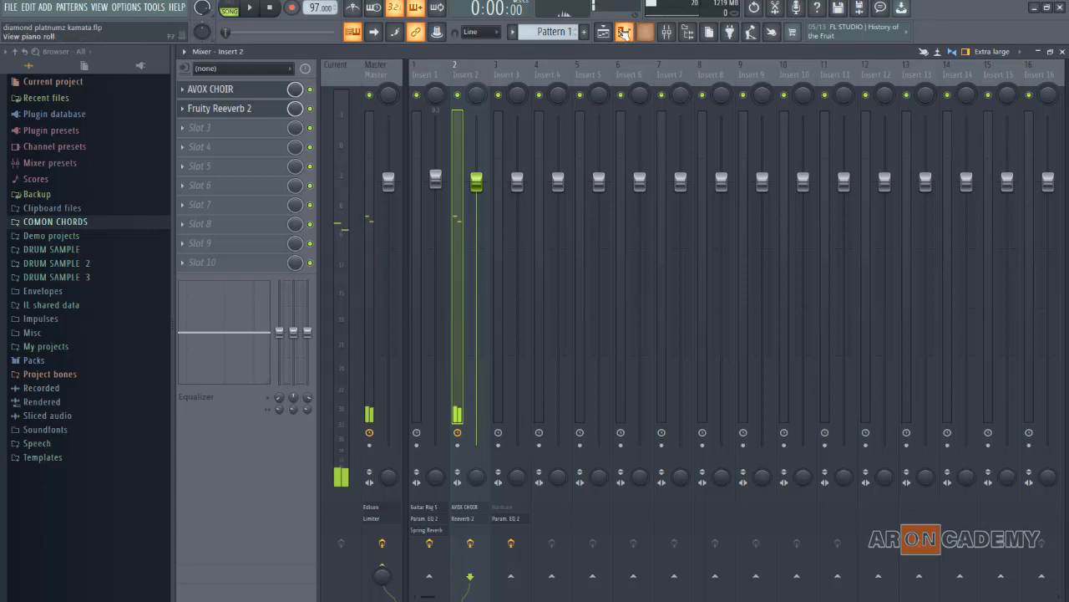
- Solo the Anthem Vocal One Shot 20 channel and select its mixer track, Insert 3
left_click(645, 33)
left_click(645, 33)
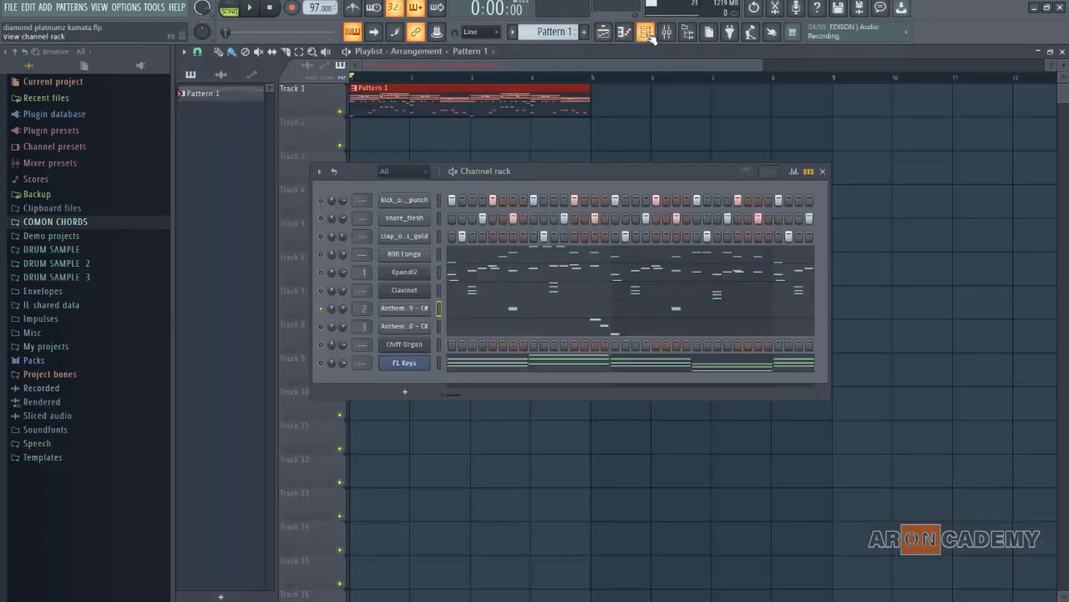
left_click(438, 327)
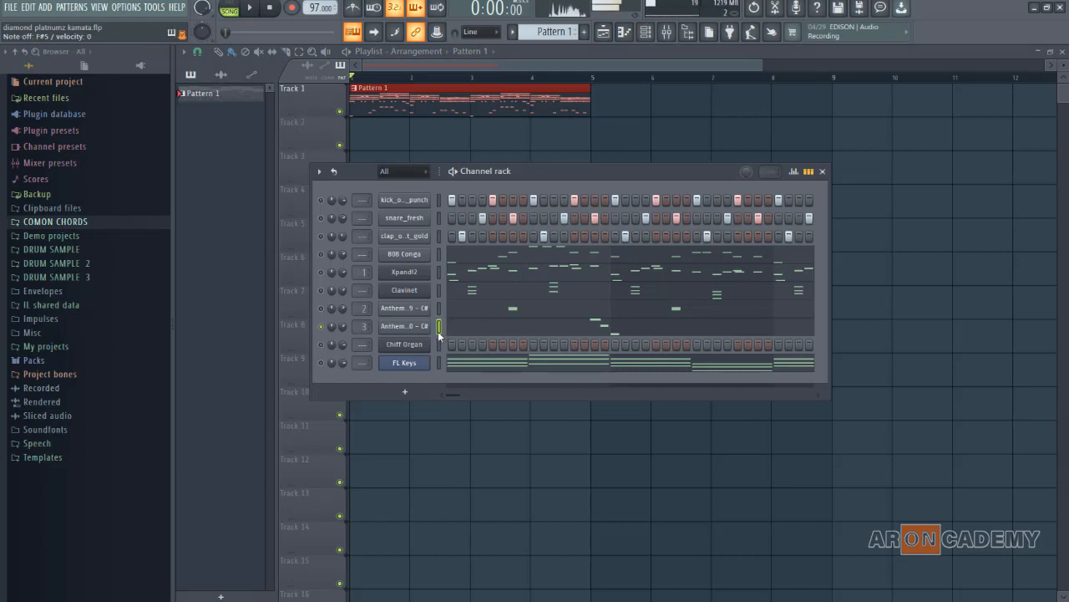
left_click(667, 32)
left_click(493, 175)
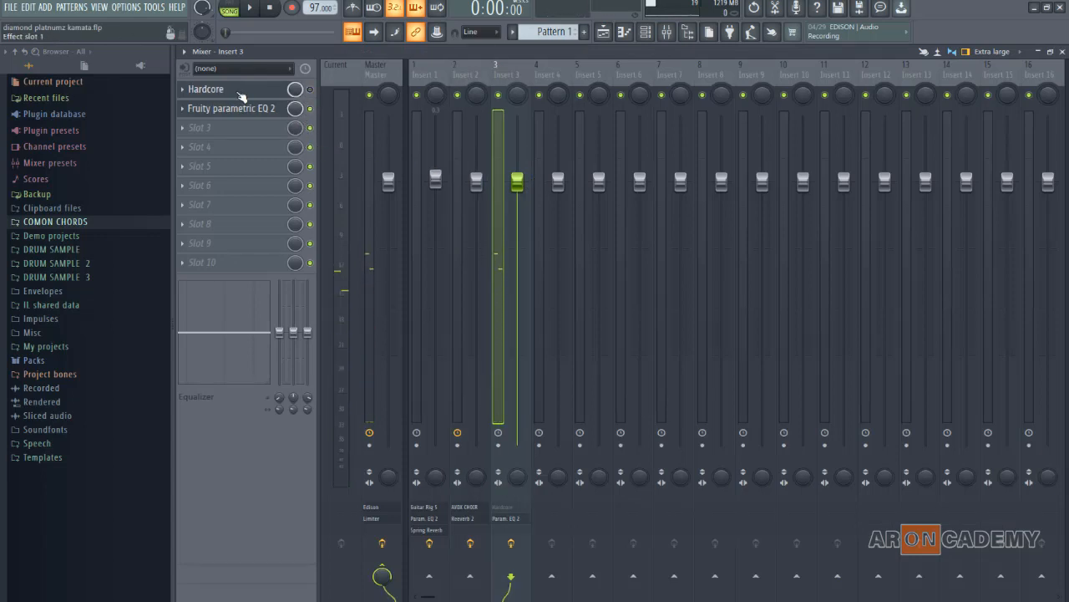
- Examine the Distortion and Phaser pedals in Hardcore on Insert 3, as well as the filter curve in Fruity parametric EQ 2
left_click(238, 92)
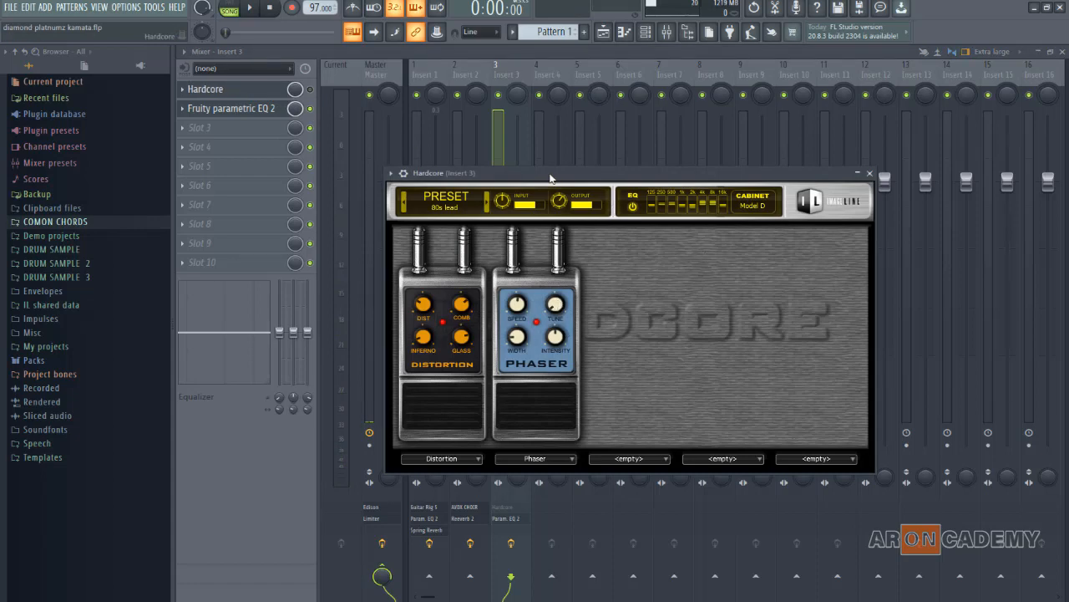
left_click_drag(565, 174, 569, 143)
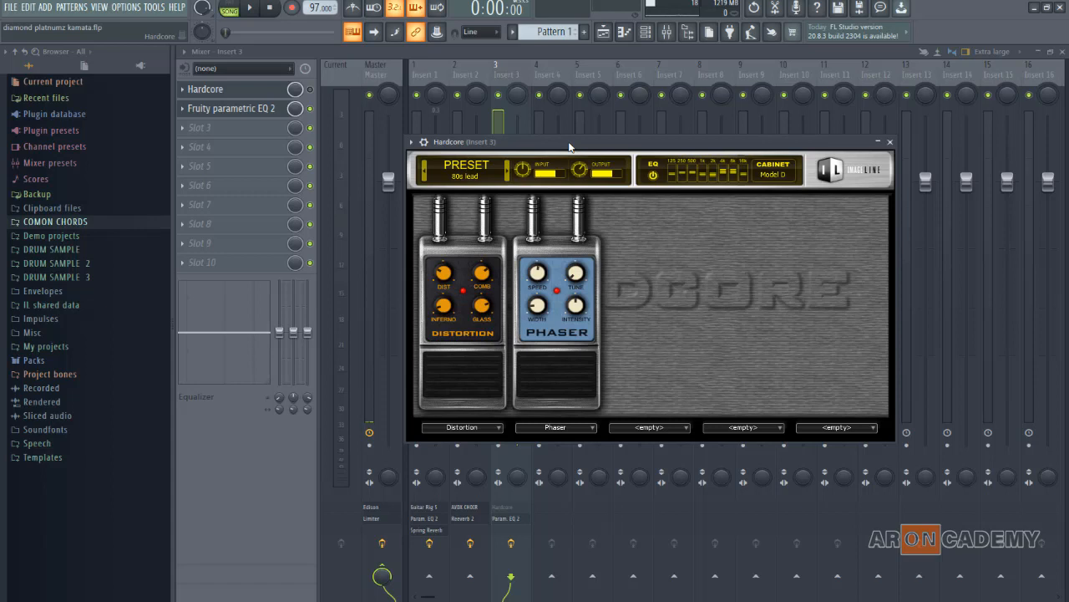
left_click_drag(569, 147, 614, 135)
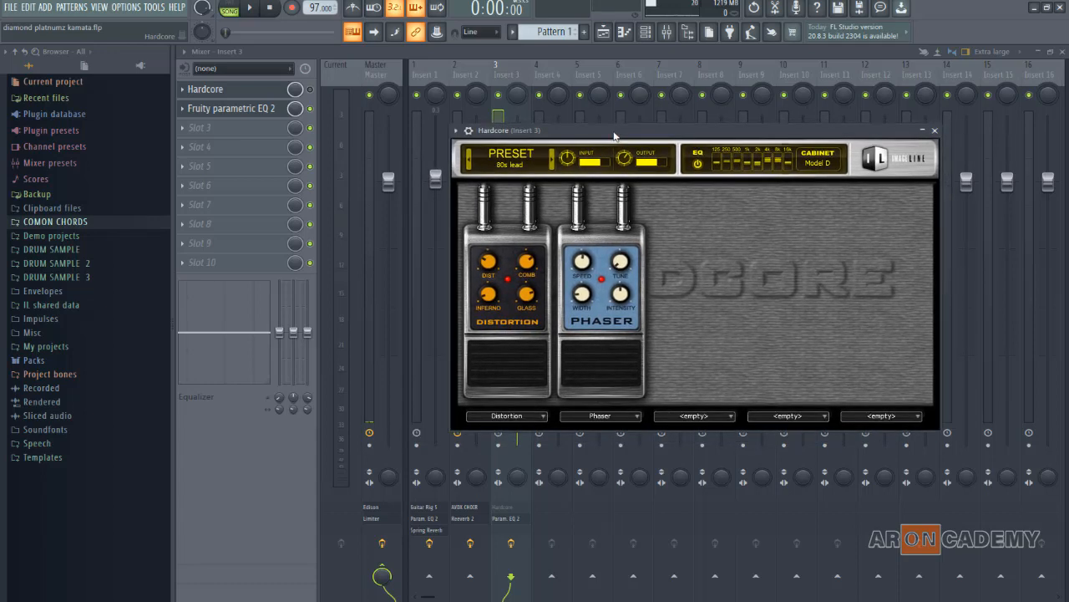
left_click_drag(614, 135, 615, 138)
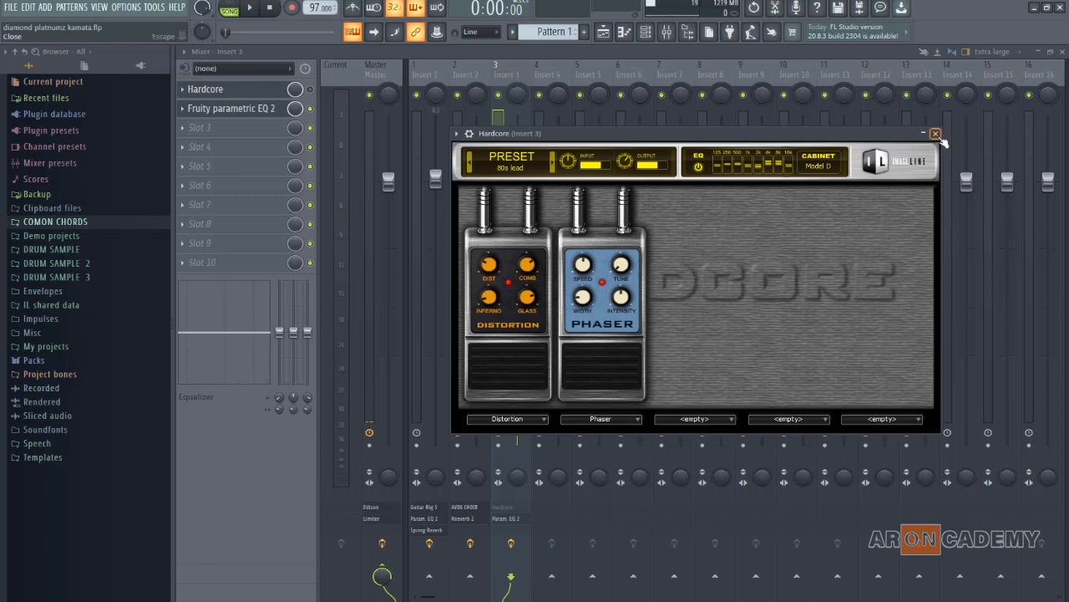
left_click(935, 134)
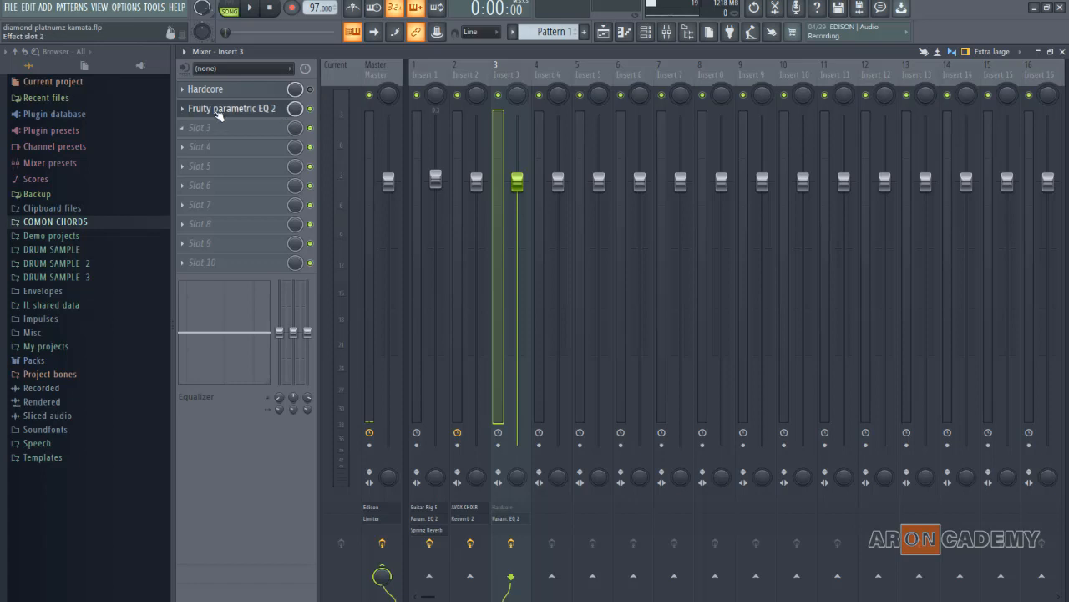
left_click(219, 112)
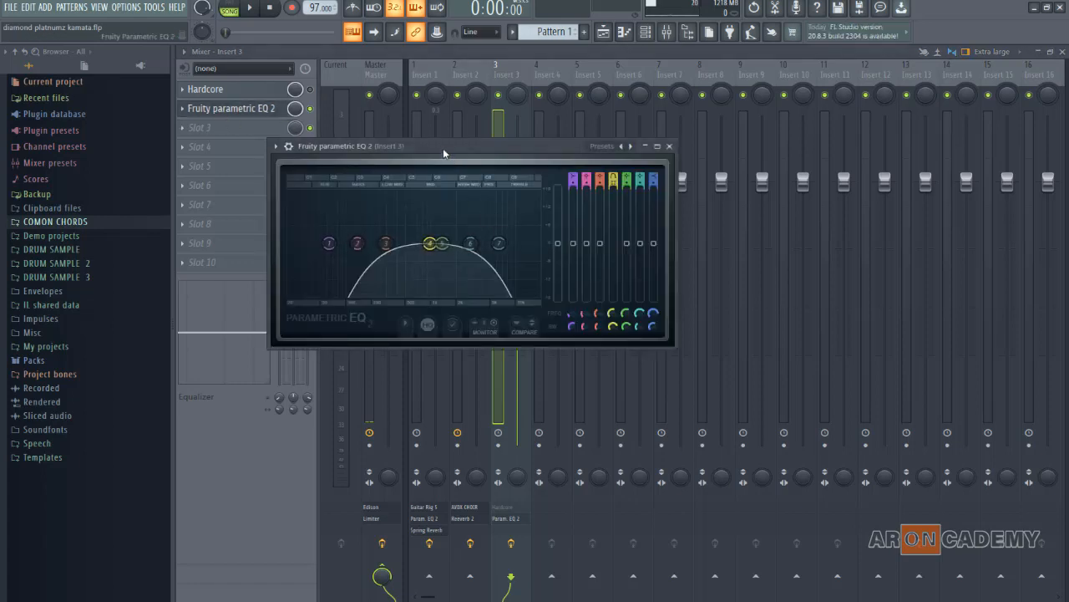
left_click_drag(444, 153, 504, 156)
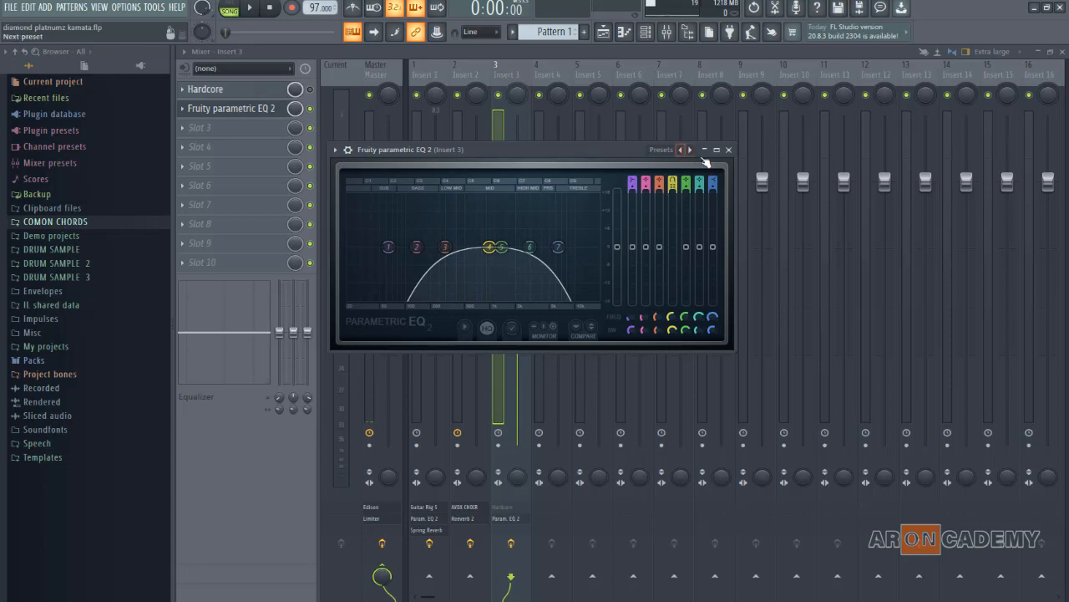
- Close the EQ, return to the channel rack over the playlist, unmute all channels except FL Keys and play the arrangement
left_click(728, 149)
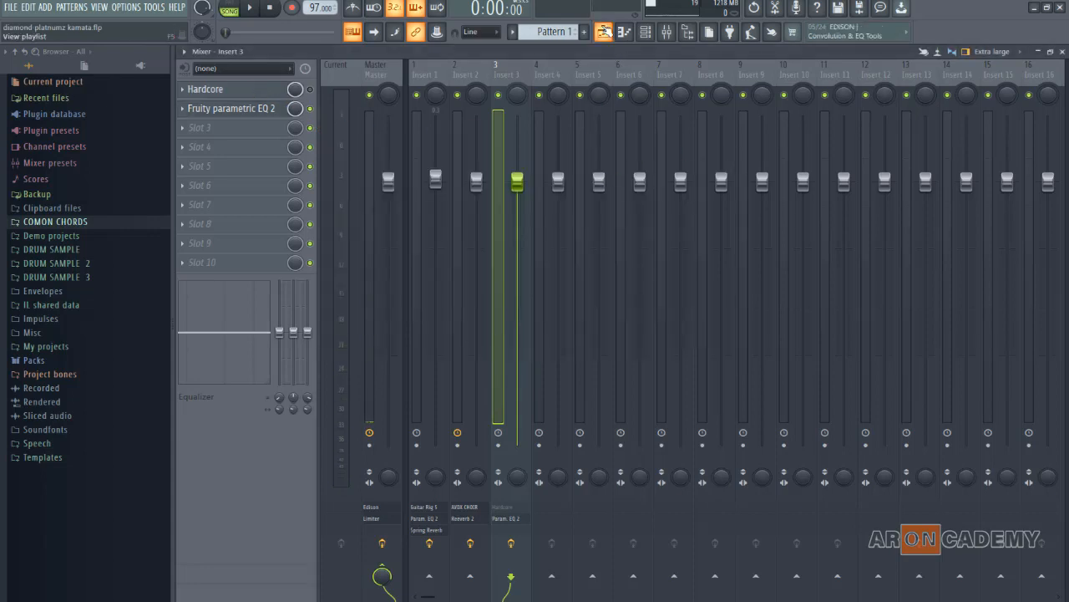
left_click(603, 32)
left_click(645, 32)
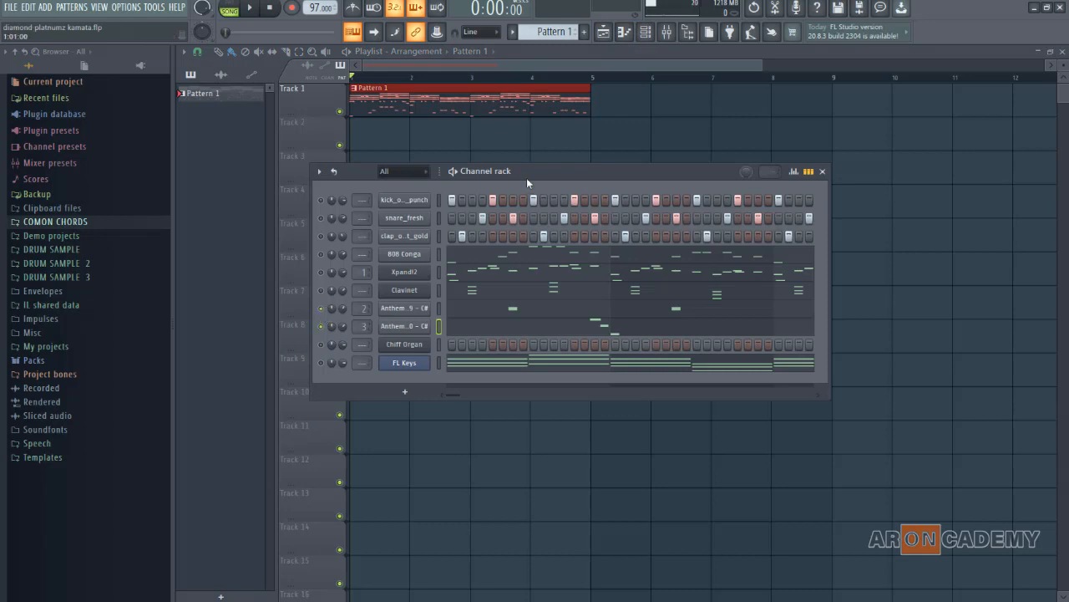
key("space")
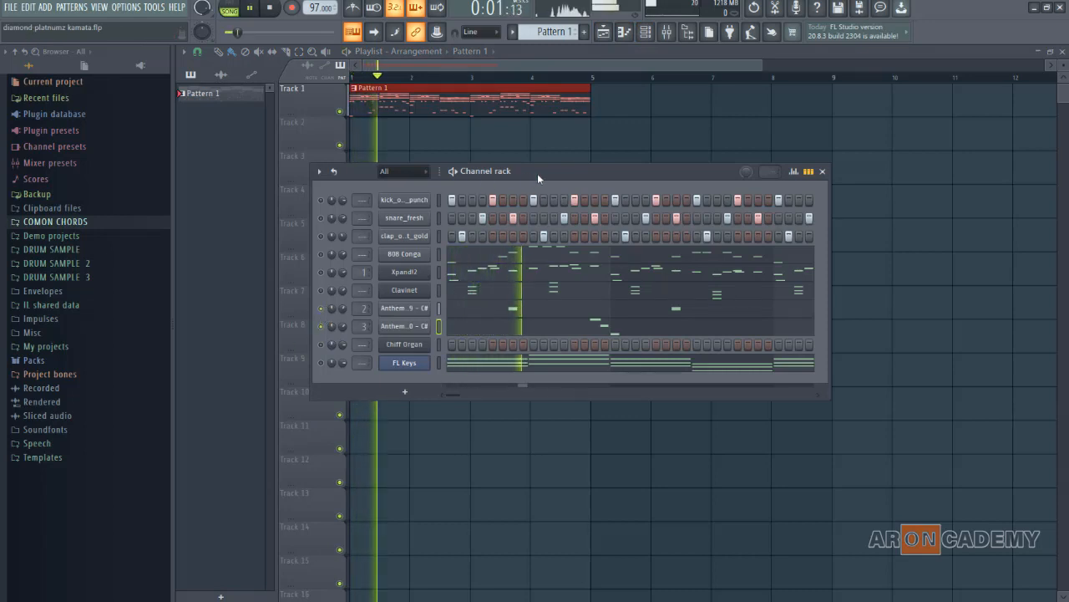
key("space")
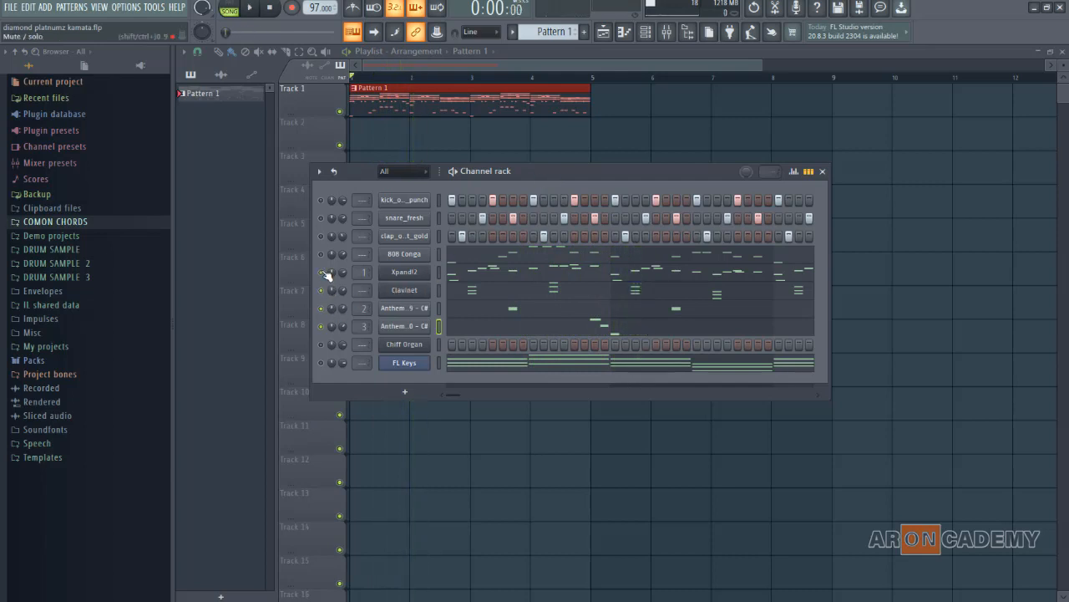
key("space")
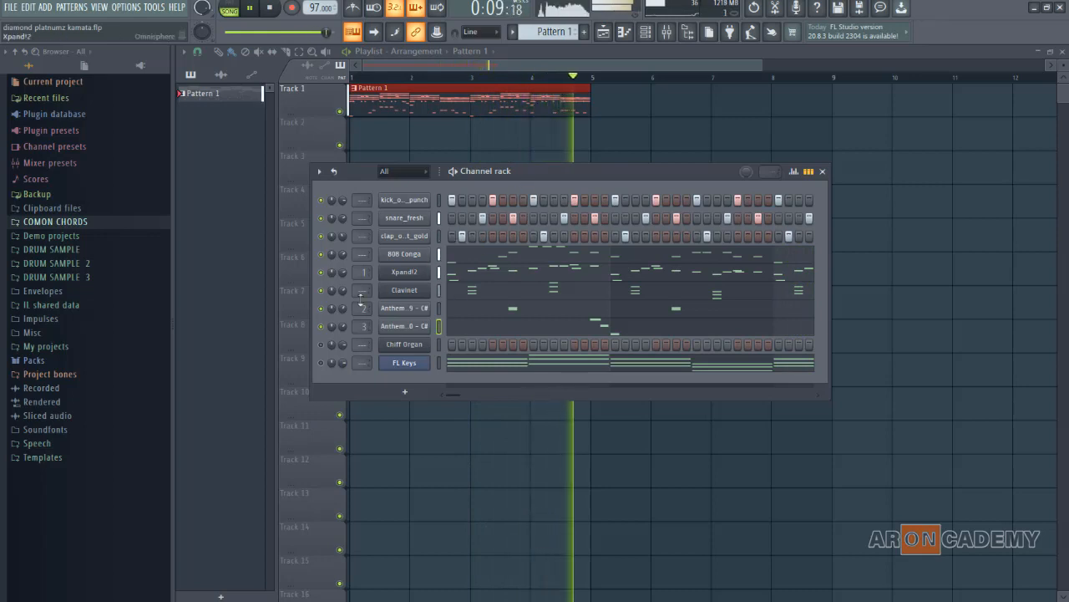
key("space")
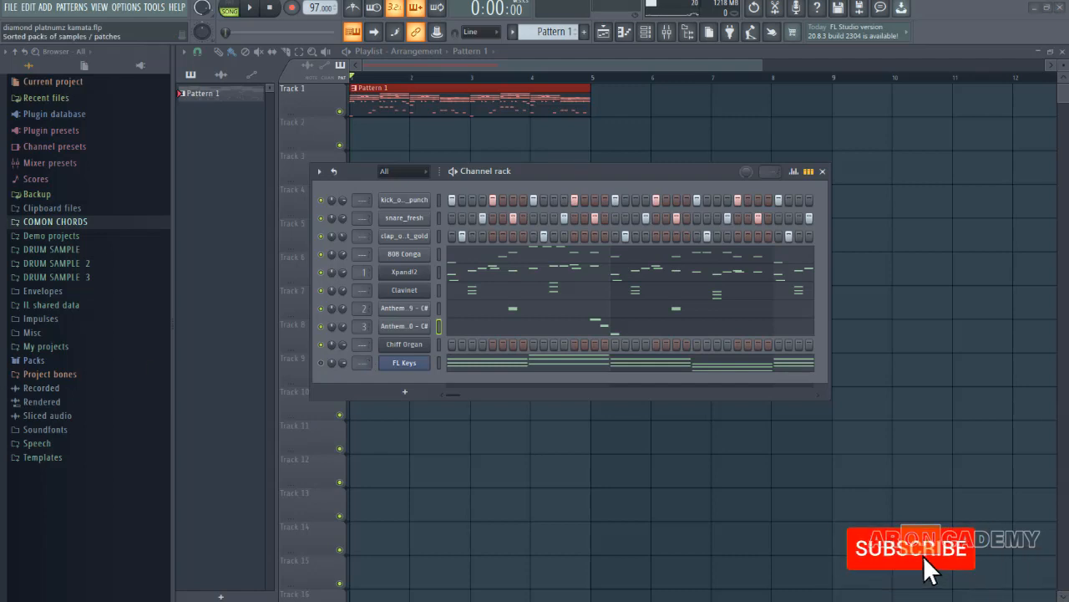
- Copy the FL Keys chord notes into the Chiff Organ channel
right_click(428, 342)
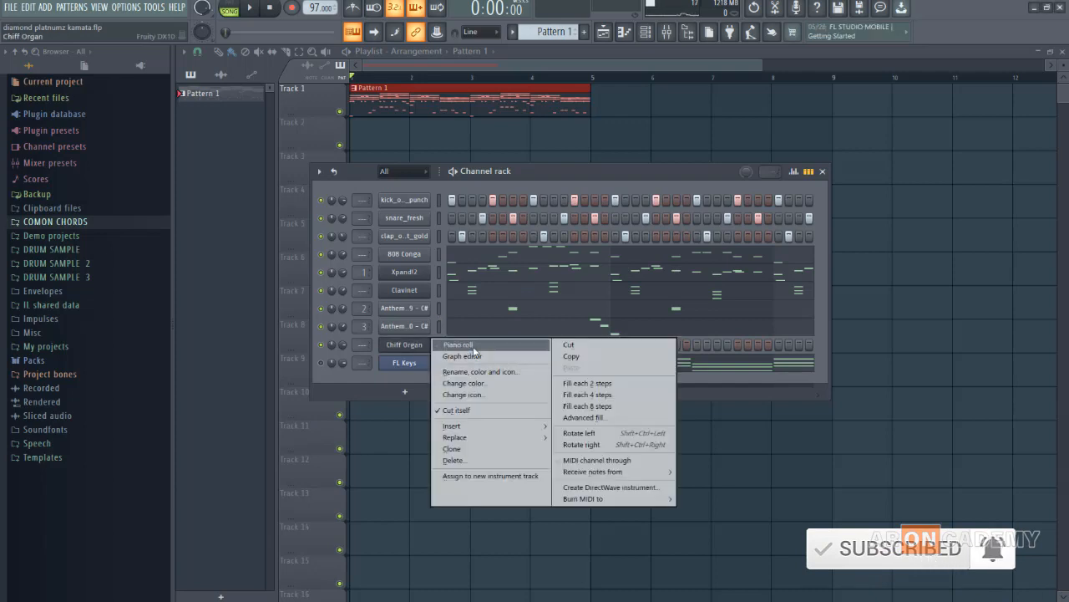
left_click(405, 375)
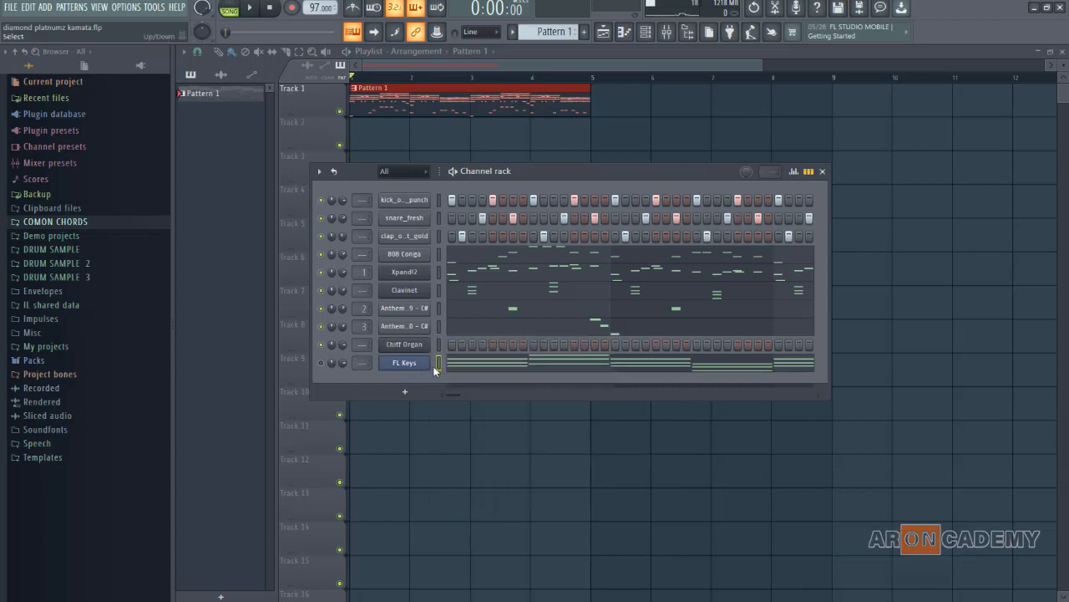
right_click(435, 371)
left_click(570, 375)
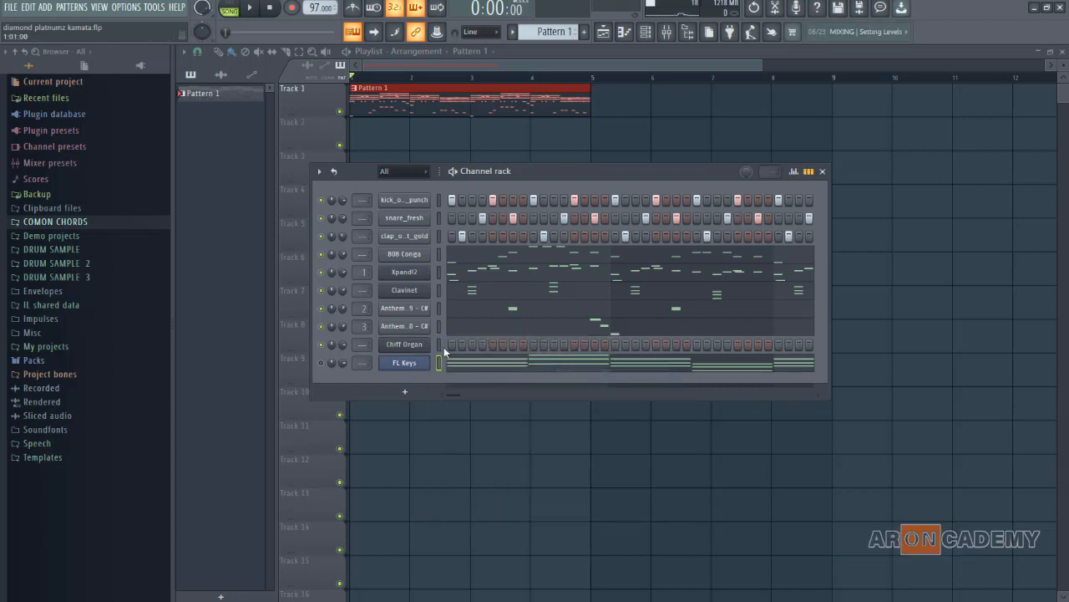
right_click(442, 344)
left_click(576, 364)
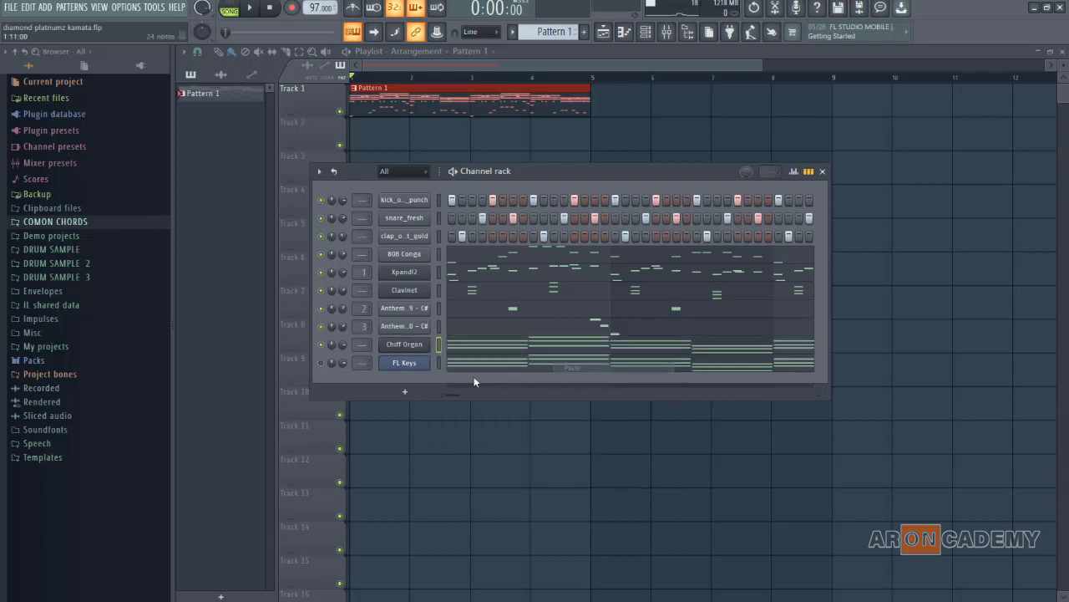
- In the Chiff Organ piano roll, reduce bar 1 to the F#5 note and replace its second chord with a half-bar C#5
left_click(472, 347)
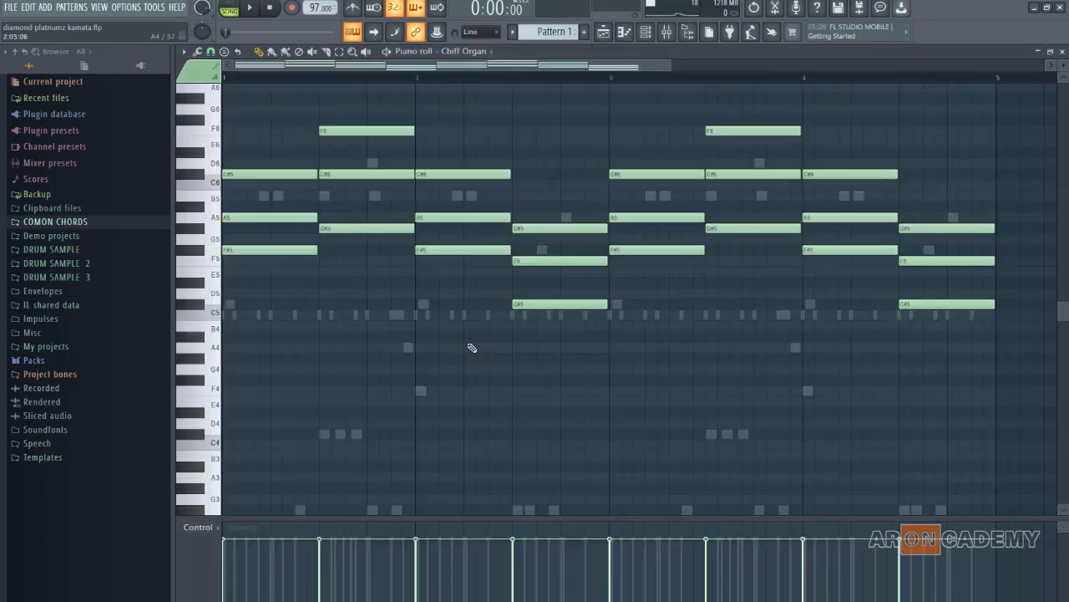
scroll(447, 298, "up", 4)
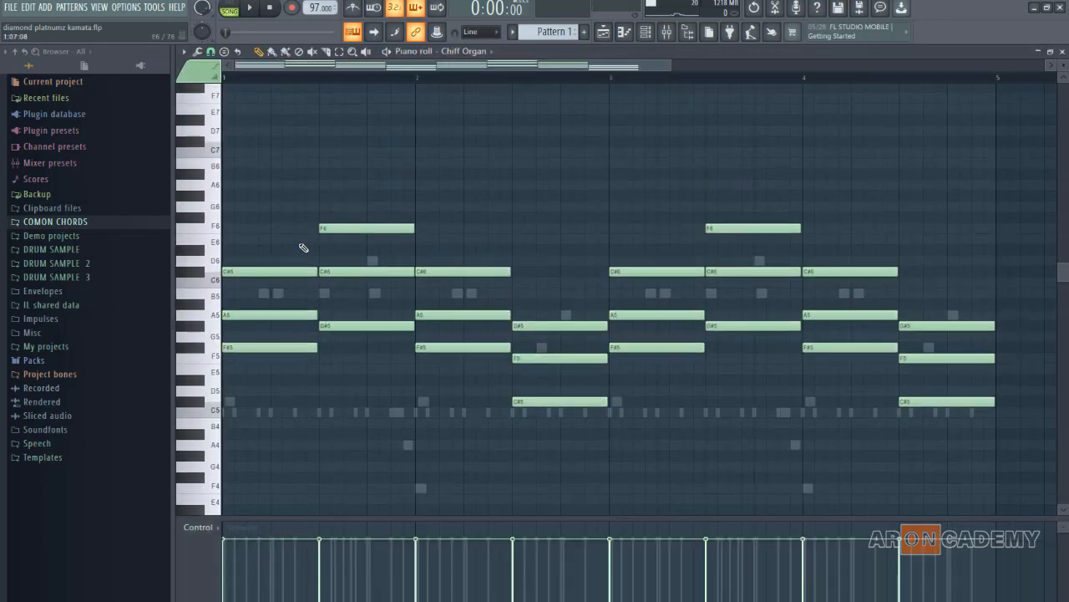
left_click(322, 402)
right_click(266, 272)
right_click(276, 315)
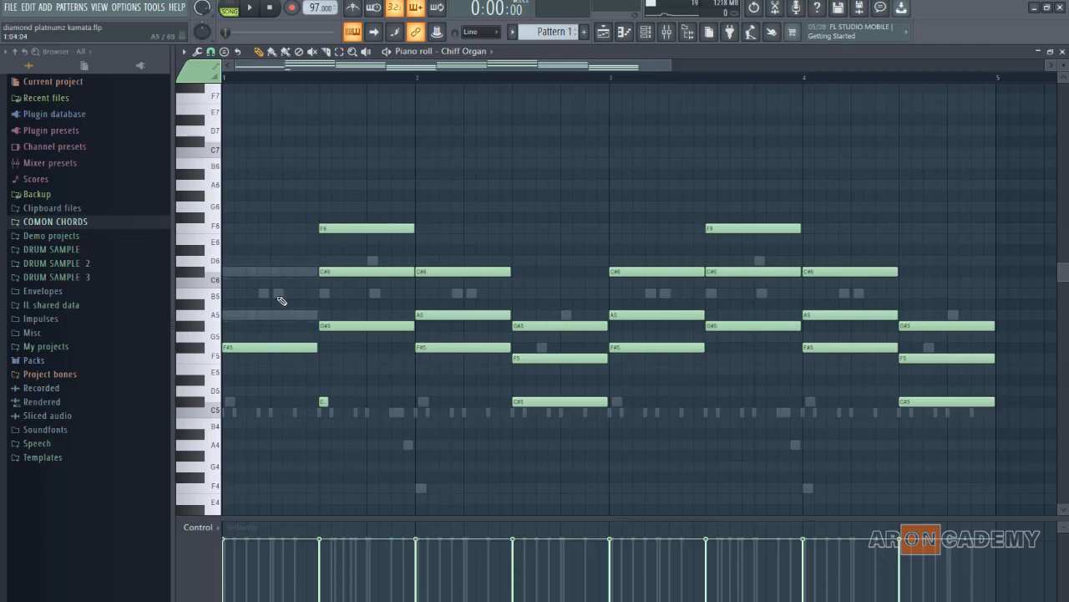
right_click(372, 229)
right_click(371, 273)
right_click(373, 325)
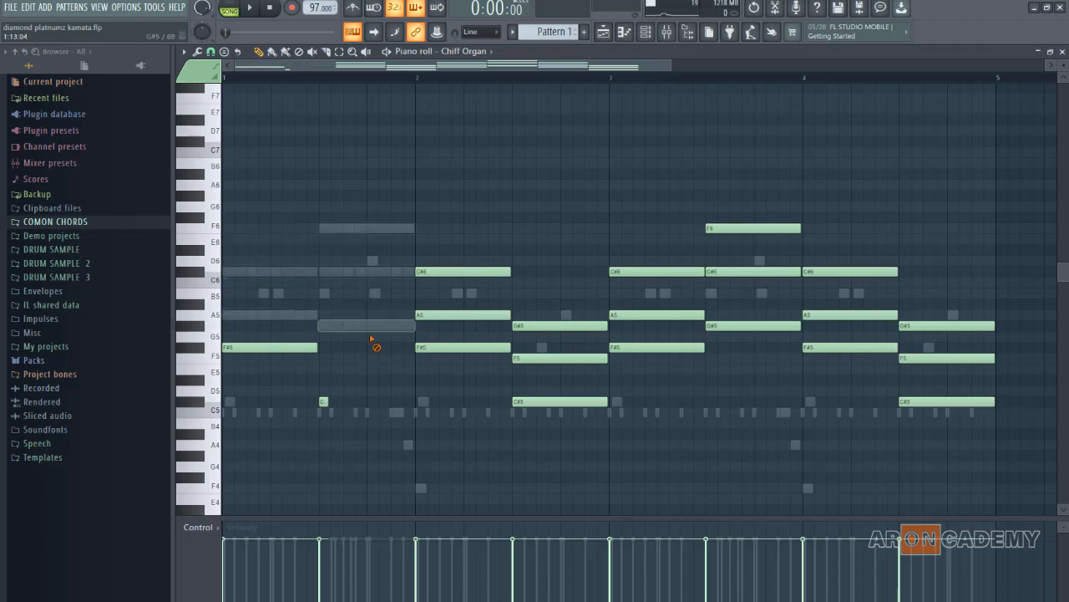
left_click_drag(361, 410, 413, 415)
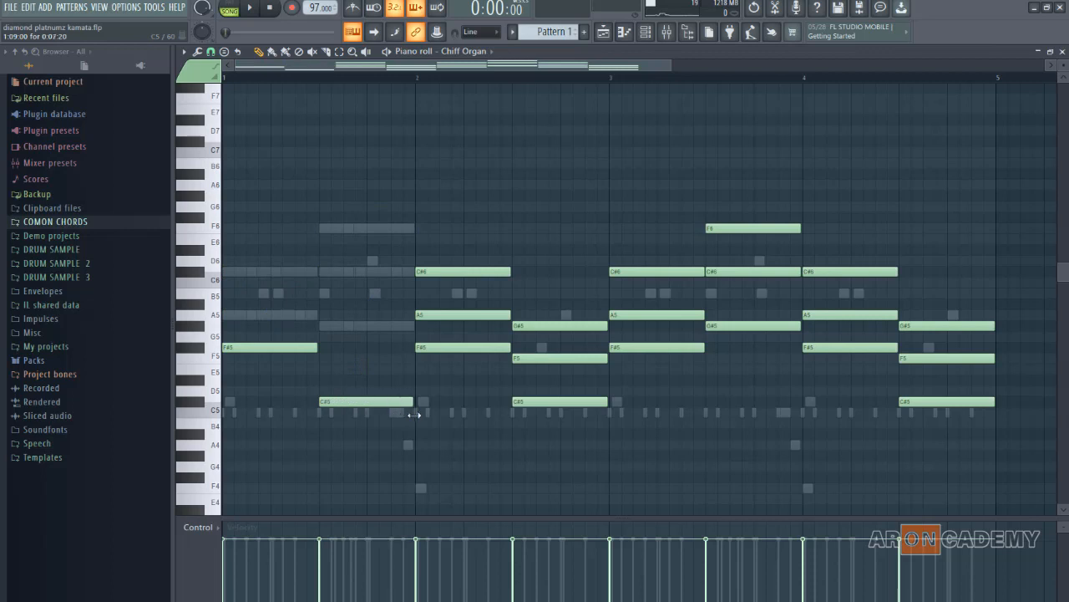
- Reduce bar 2 of the Chiff Organ part to its F#5 and C#5 notes and delete all notes in bars 3 and 4
right_click(473, 274)
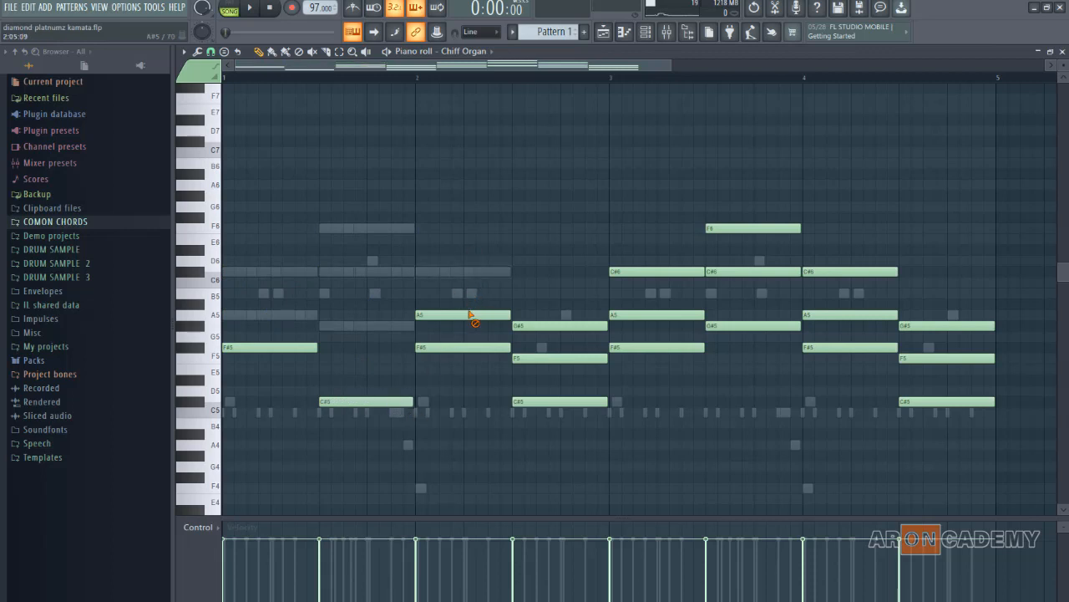
right_click(471, 317)
right_click(560, 325)
right_click(570, 358)
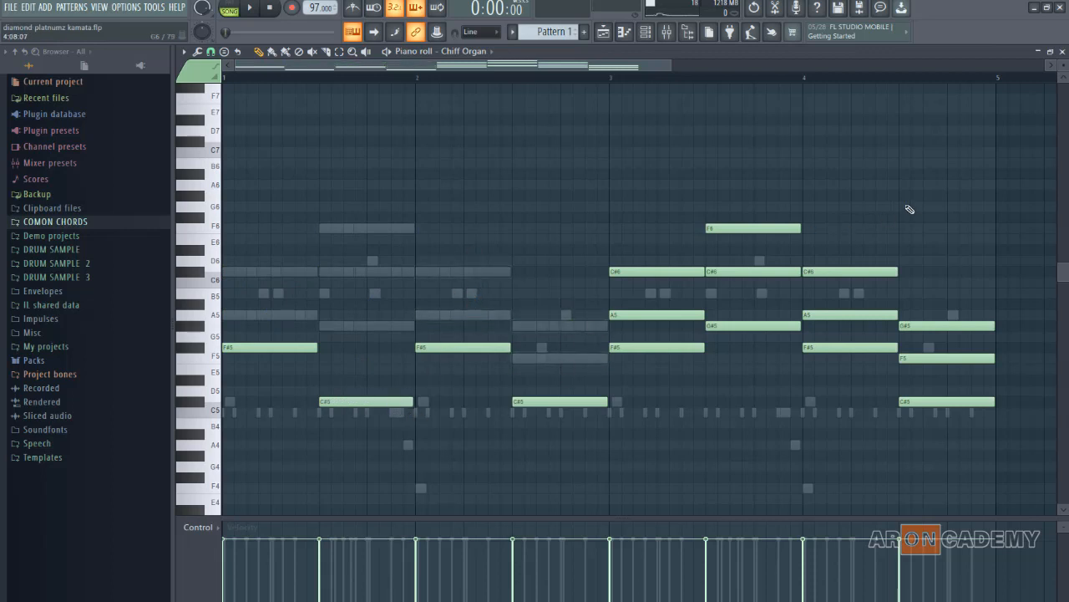
left_click_drag(991, 198, 667, 440)
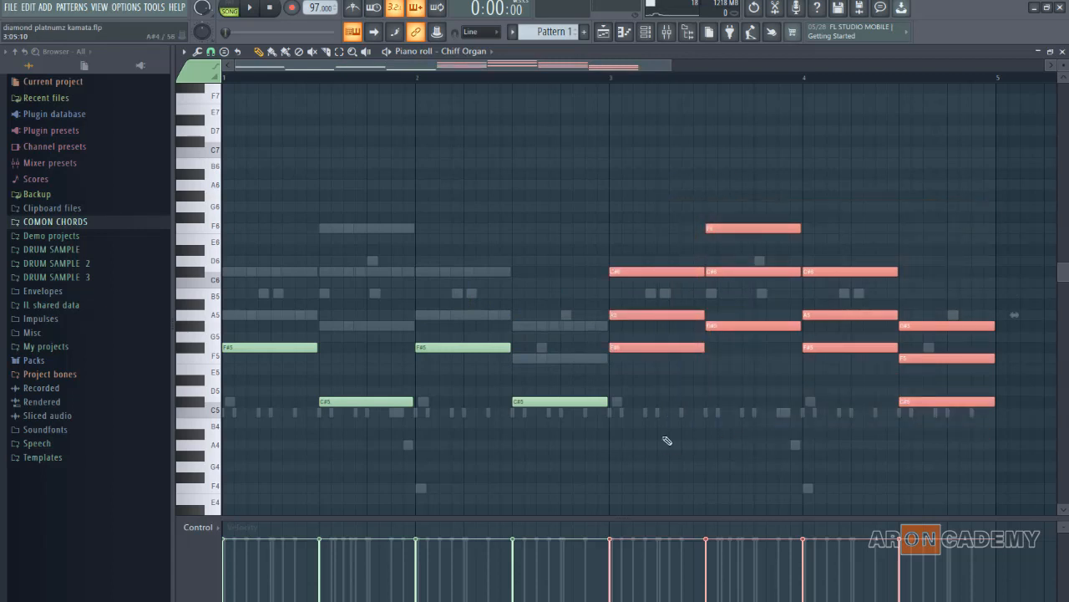
key("Delete")
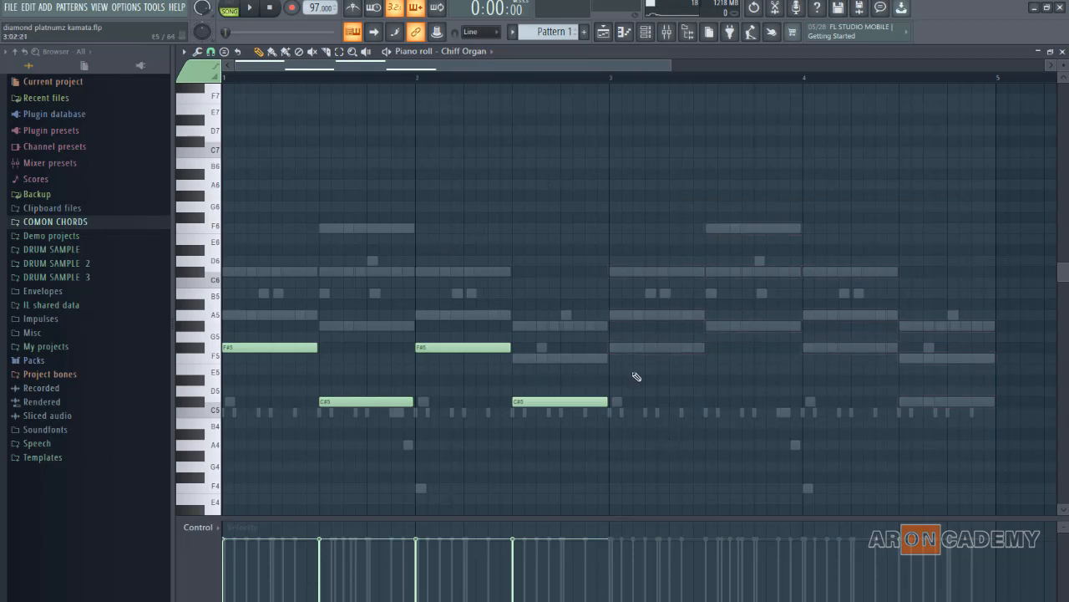
- Raise the C#5 note in bar 1 to C#6, leave the one in bar 2 at C#5, and play the part
left_click_drag(634, 368, 291, 428)
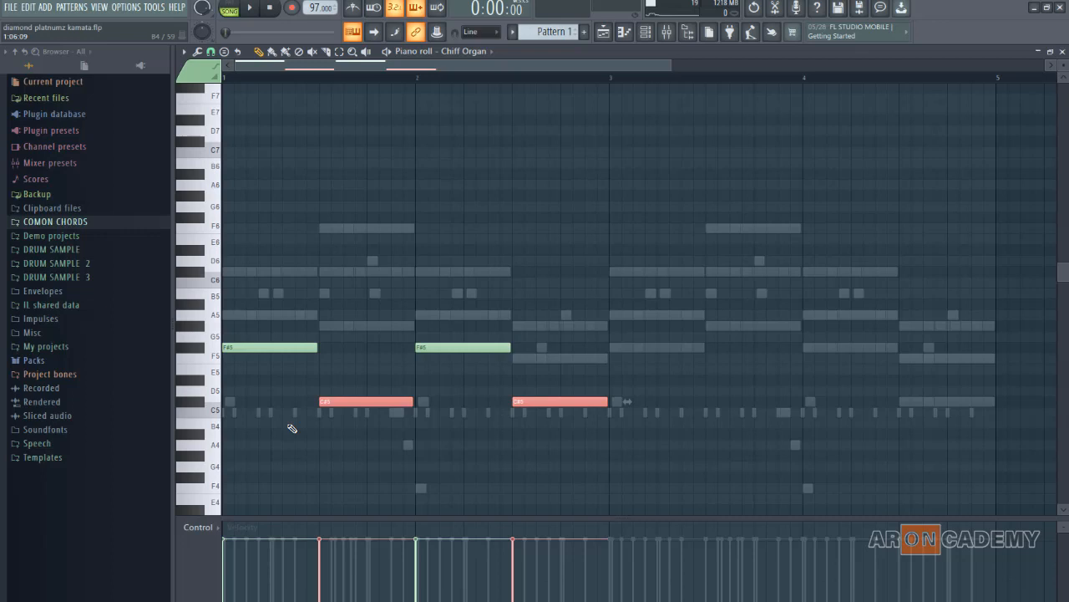
key("ctrl+Up")
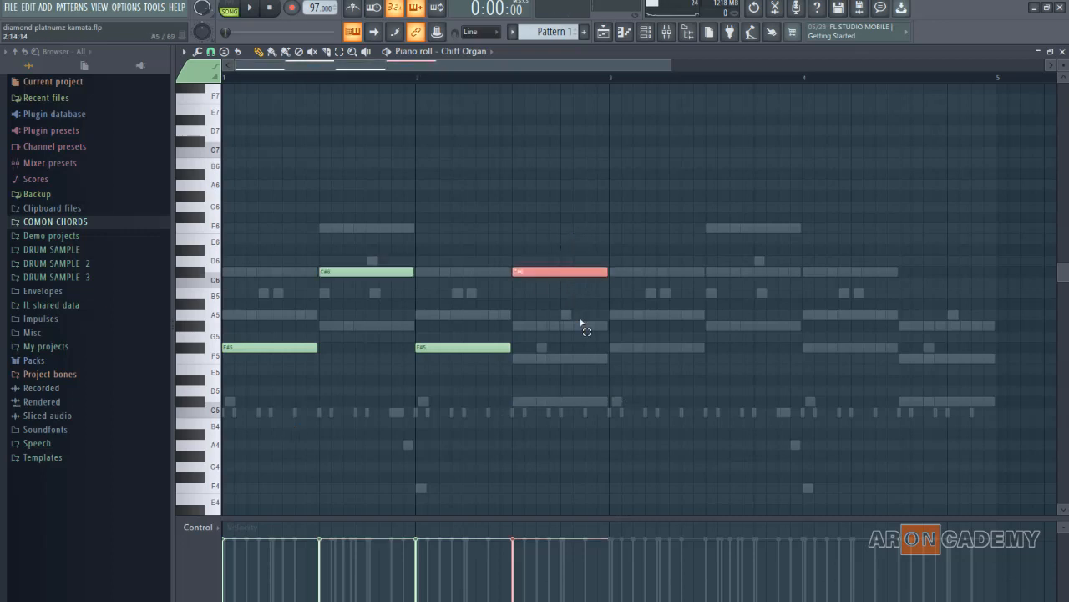
key("ctrl+Down")
key("space")
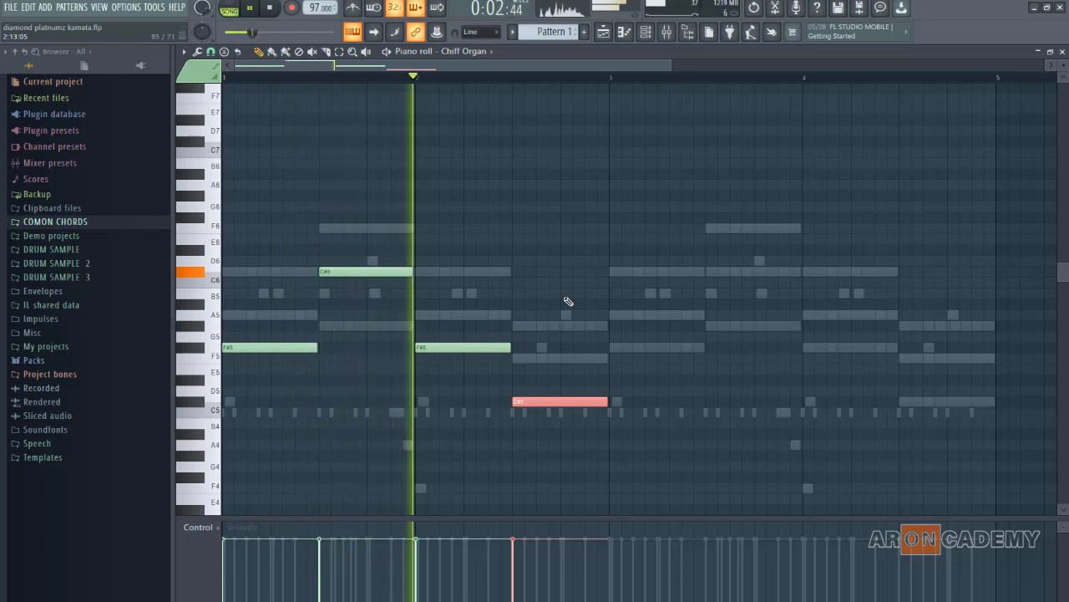
key("space")
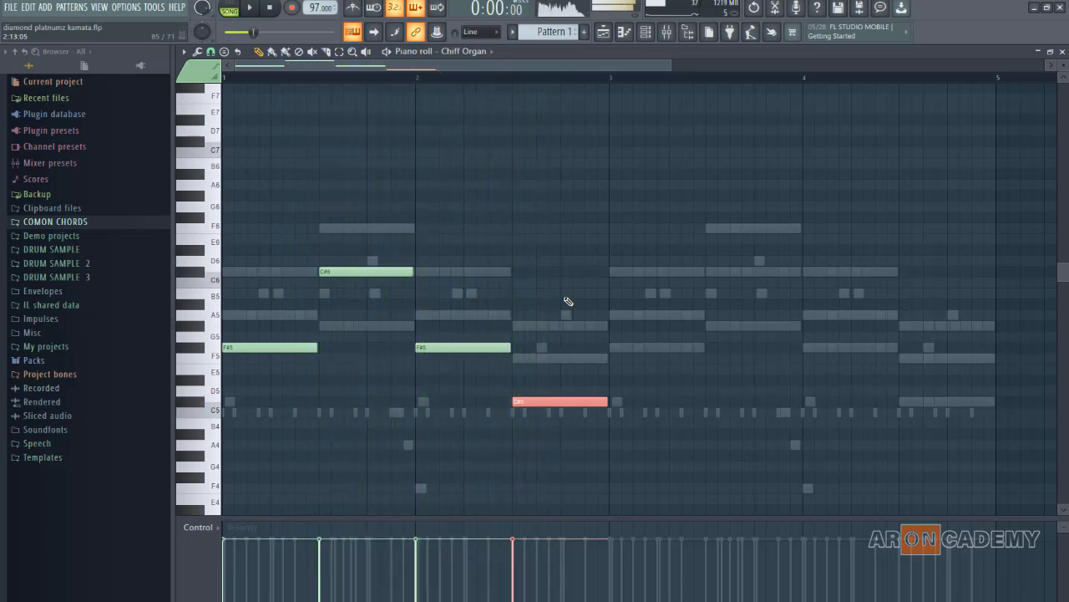
- Replace the long C# notes with two short C#6 stabs in bar 1 and two short C#5 stabs in bar 2, then play back
left_click_drag(356, 282, 393, 281)
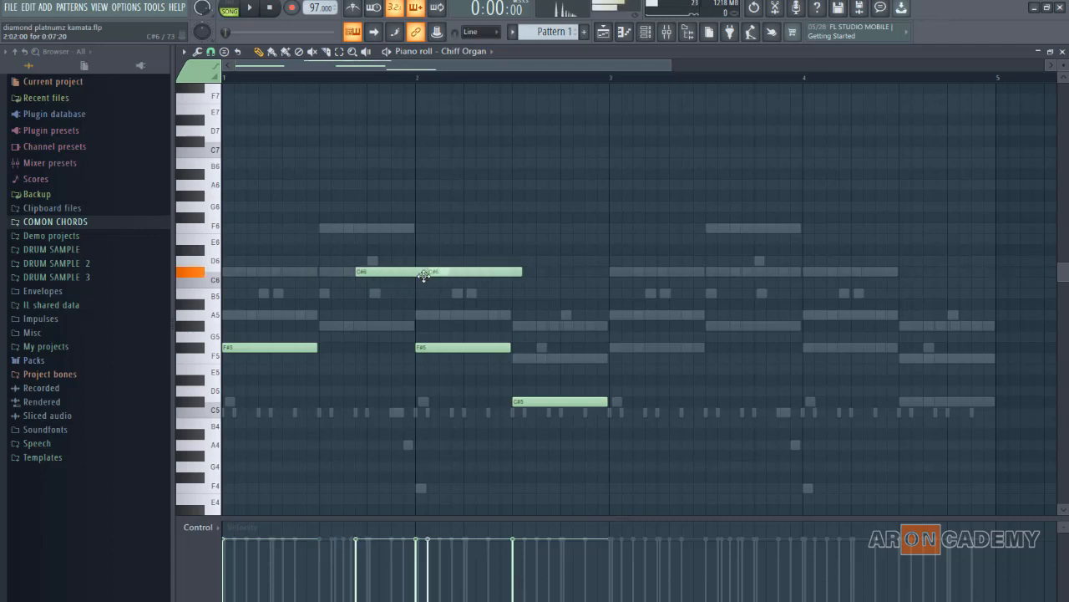
left_click_drag(450, 276, 365, 288)
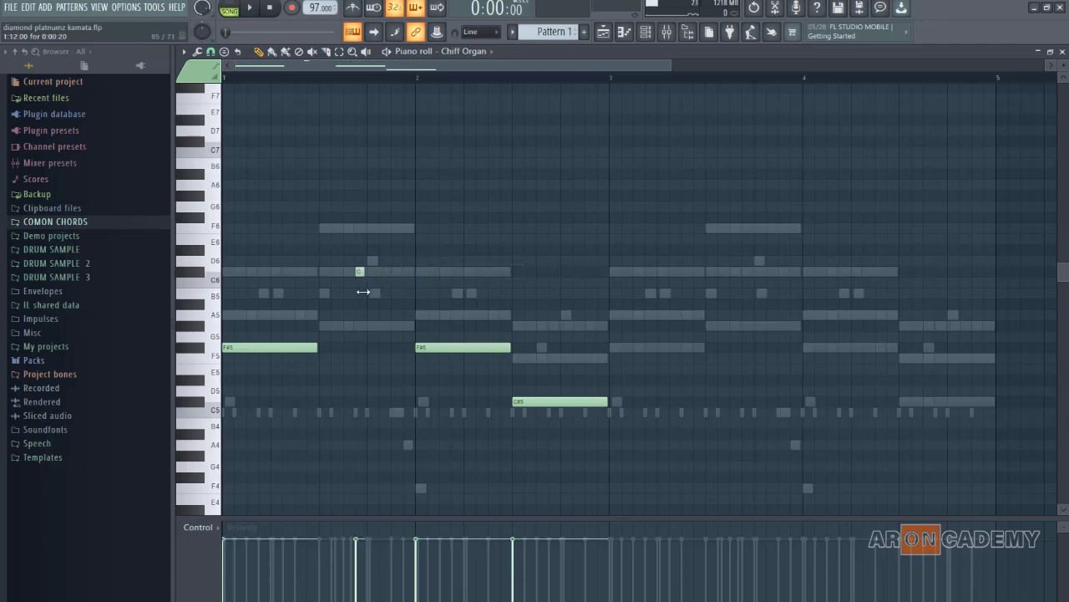
left_click(392, 273)
left_click_drag(604, 404, 560, 403)
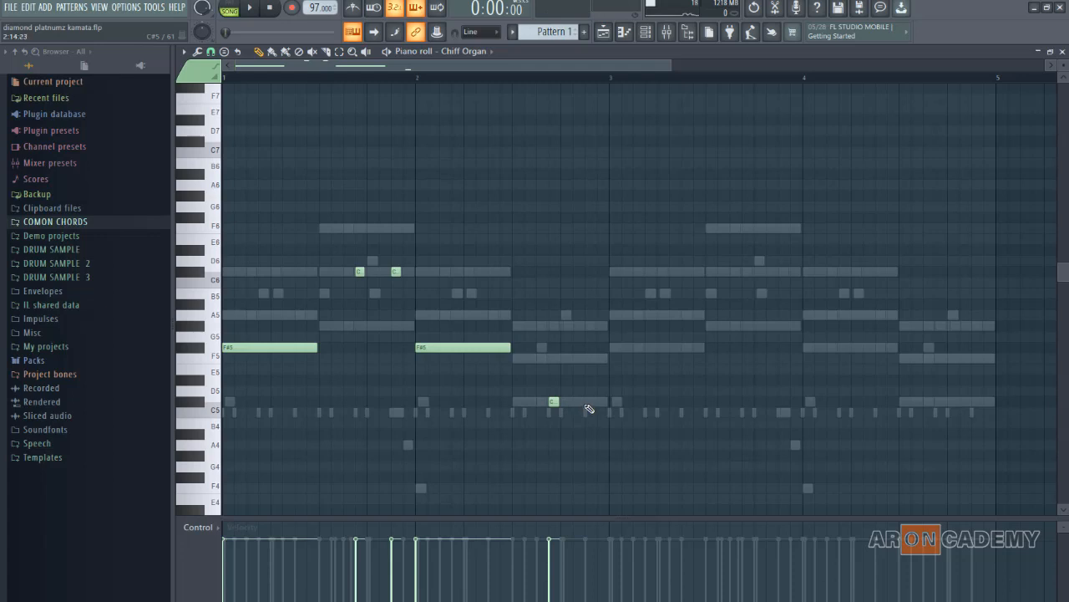
left_click(589, 404)
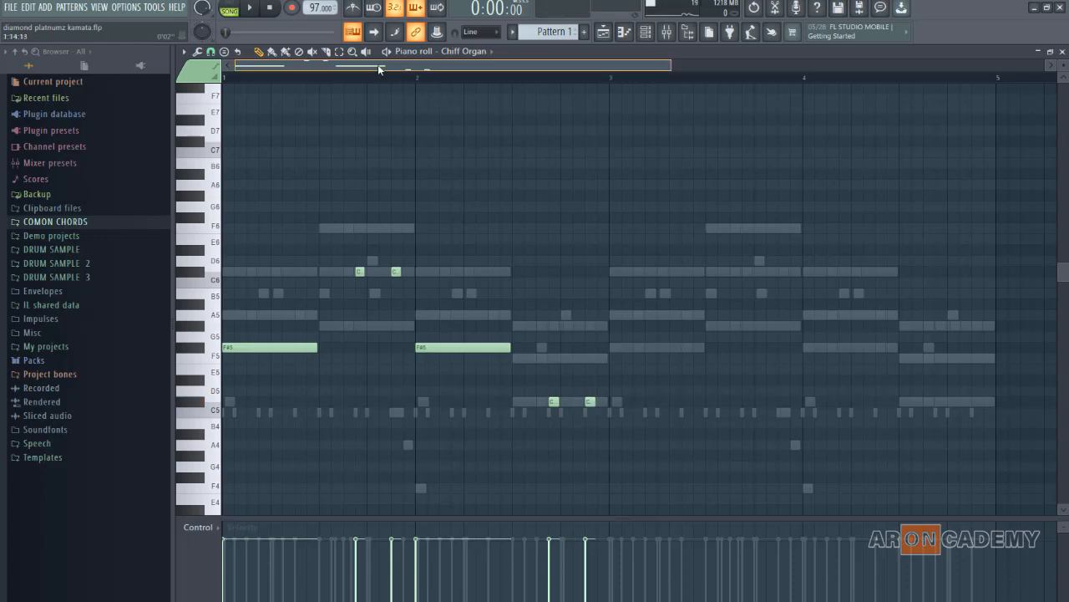
key("space")
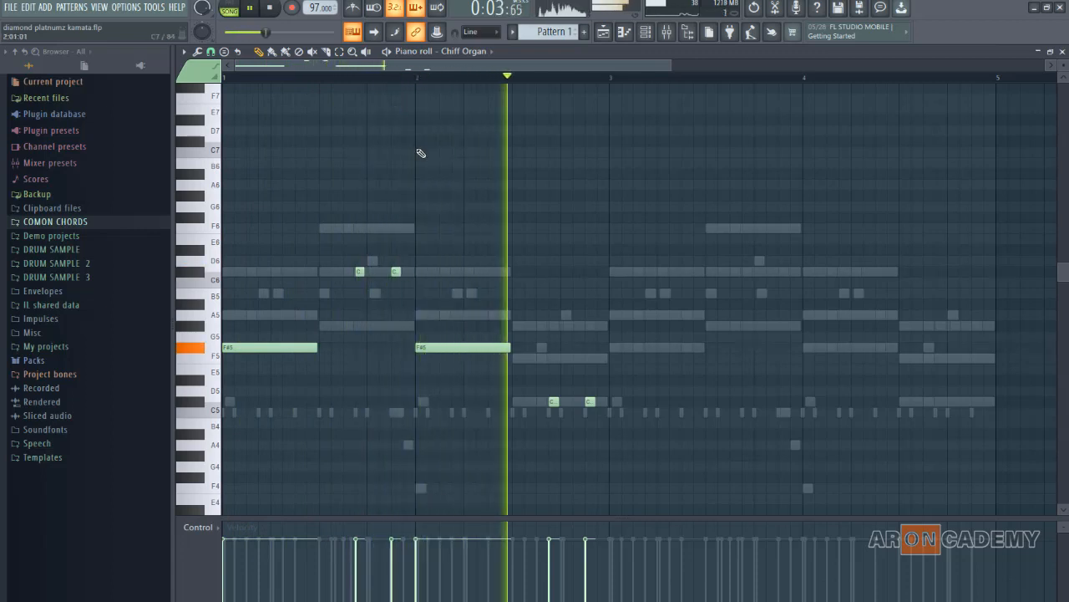
key("space")
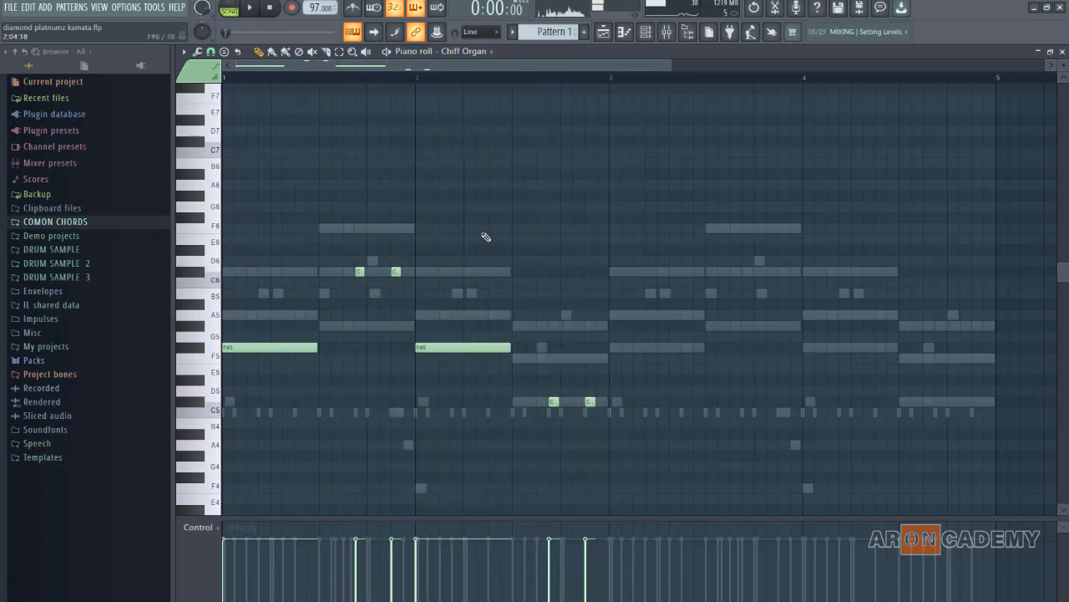
- Duplicate the two-bar Chiff Organ pattern into bars 3 and 4 and clear the selection
left_click_drag(614, 84, 119, 133)
key("ctrl+b")
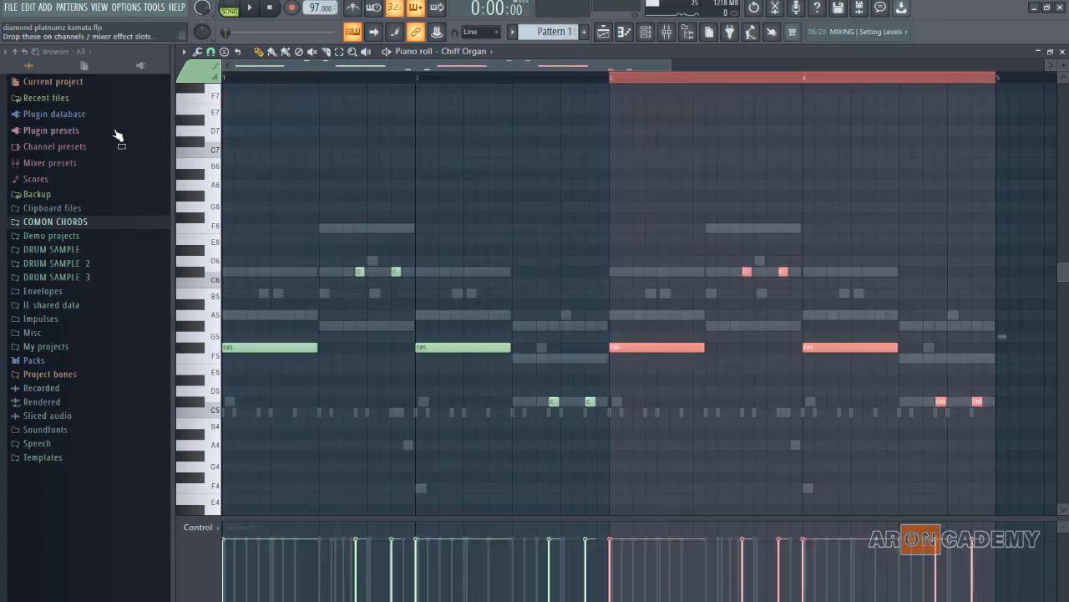
left_click(611, 81)
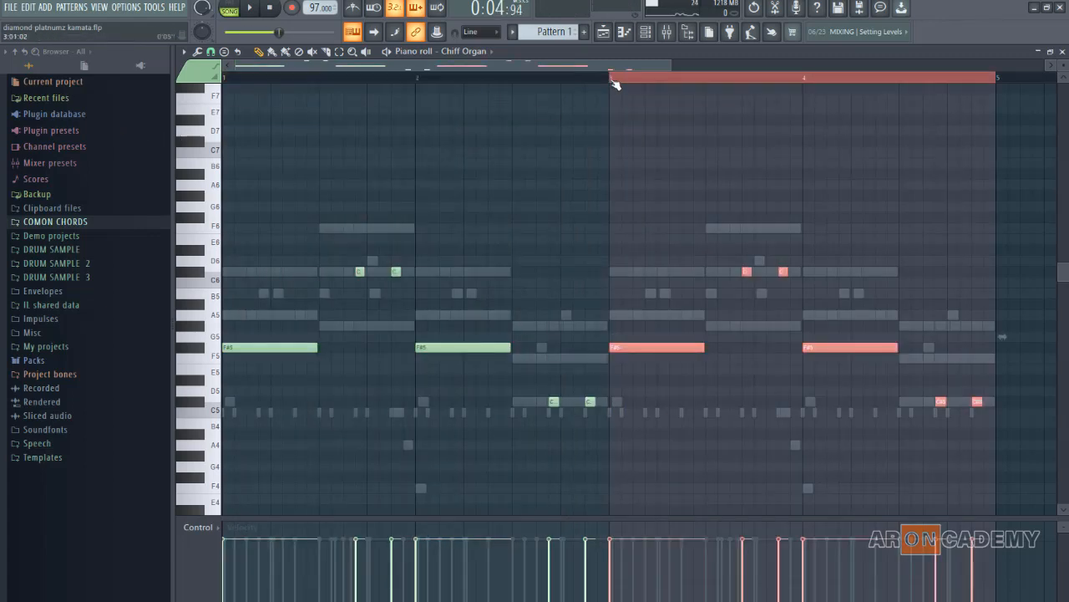
left_click(201, 353)
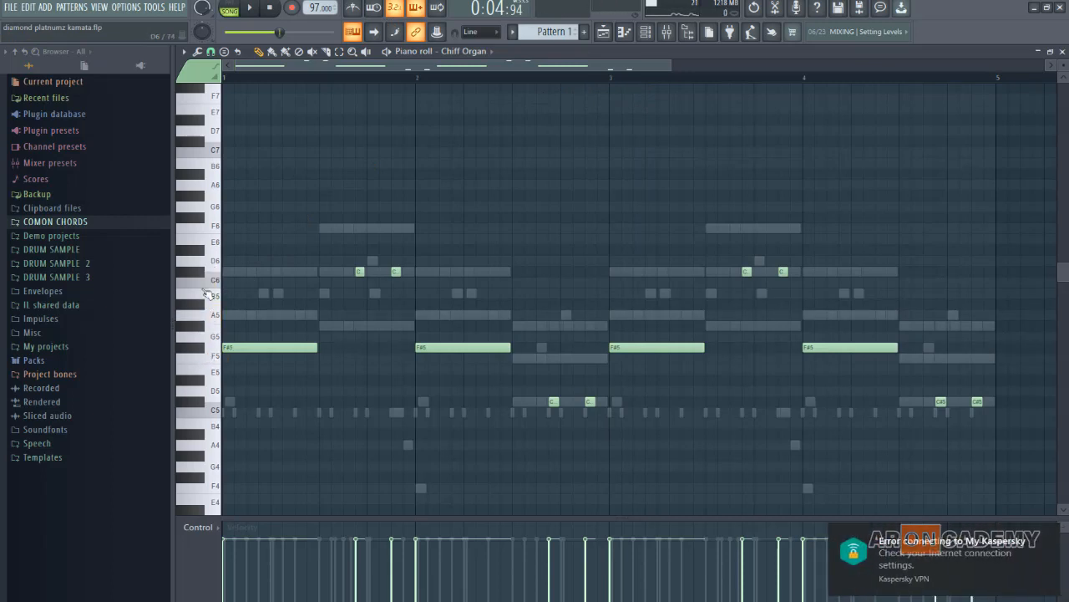
- Transpose all Chiff Organ notes down one octave and play the part from bar 2
left_click(464, 78)
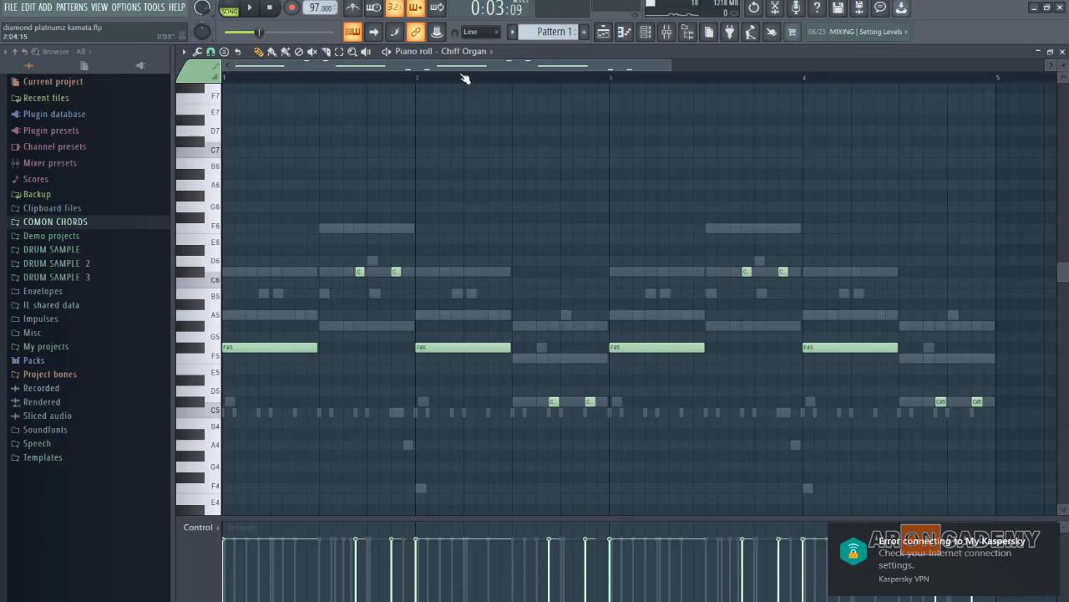
key("ctrl+Up")
key("ctrl+Down")
key("ctrl+Down")
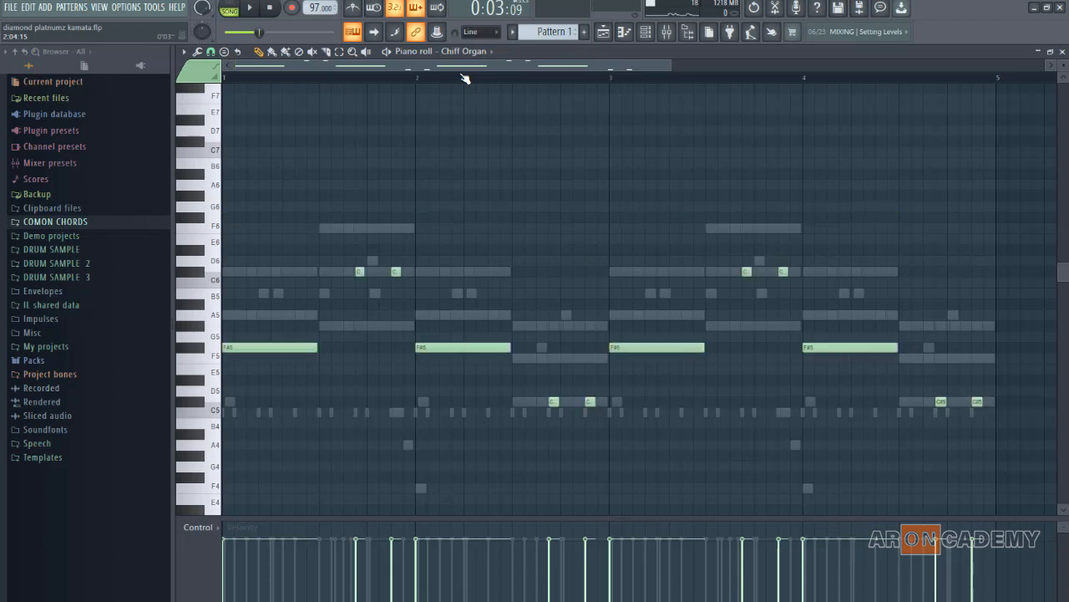
key("space")
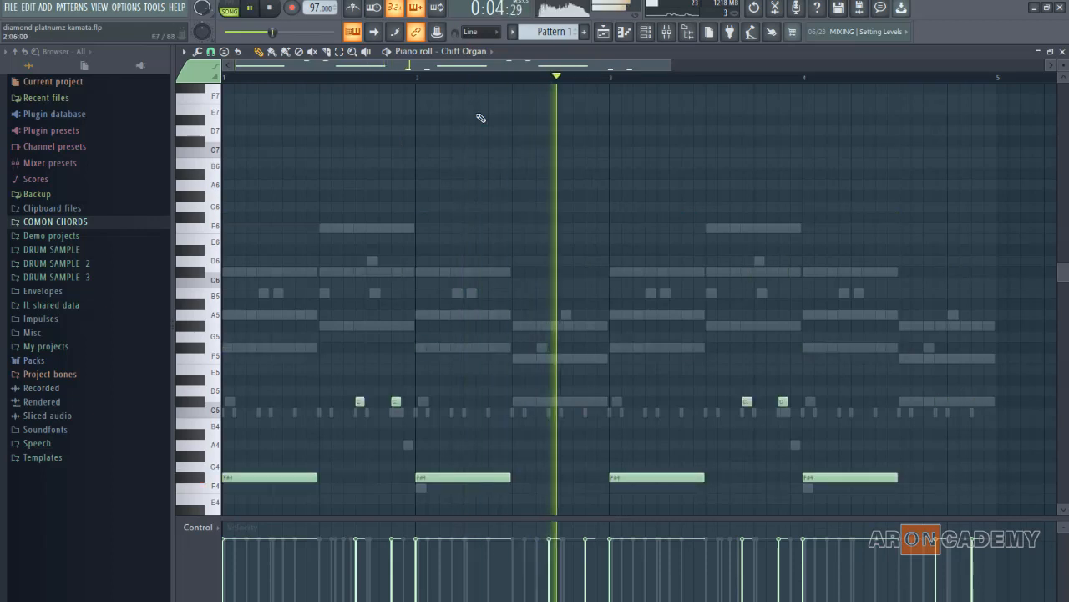
- Lower all Chiff Organ notes by another octave, to F#3, C#4 and C#3, and play the bass part back from the start
scroll(479, 115, "down", 7)
key("space")
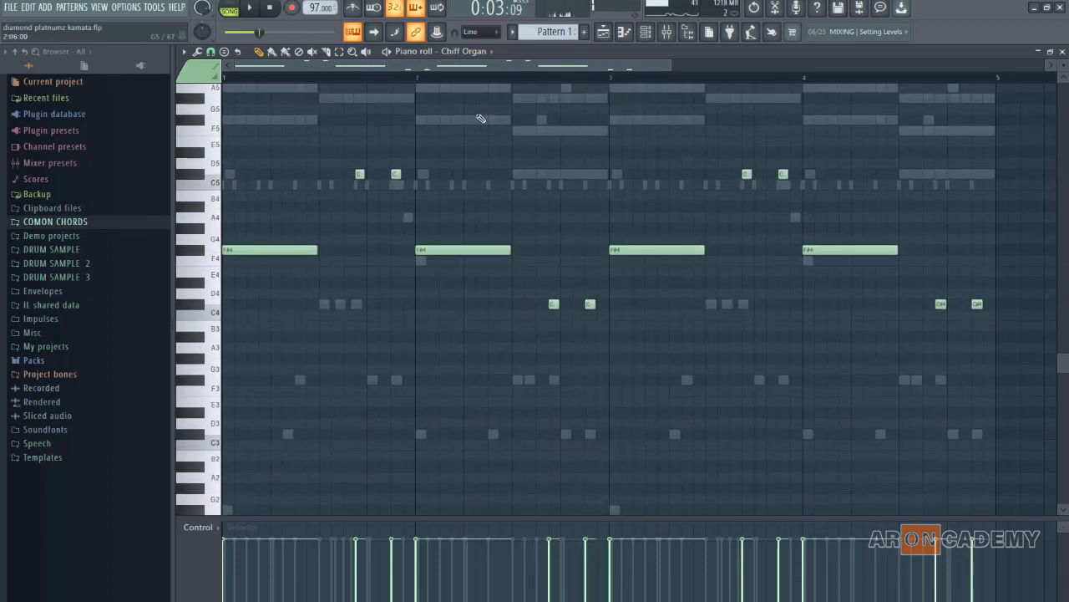
key("ctrl+Down")
key("space")
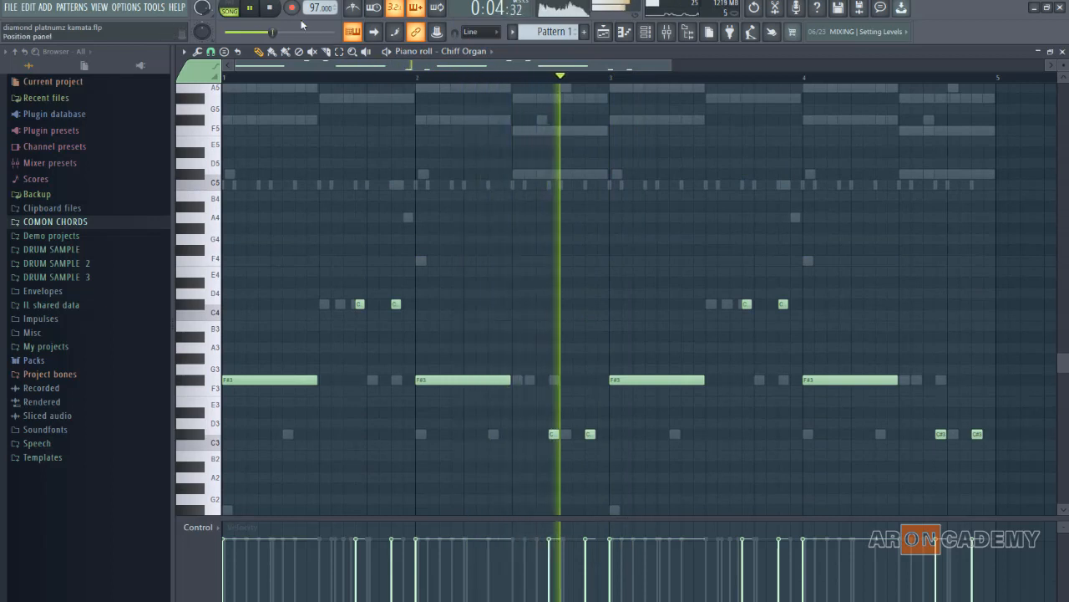
left_click(269, 8)
key("space")
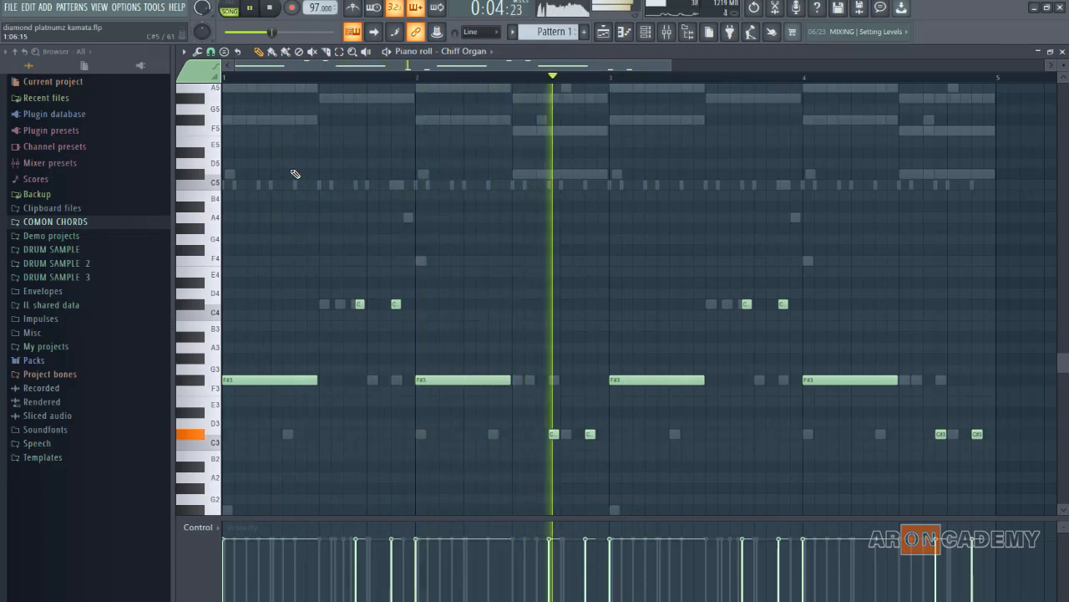
key("space")
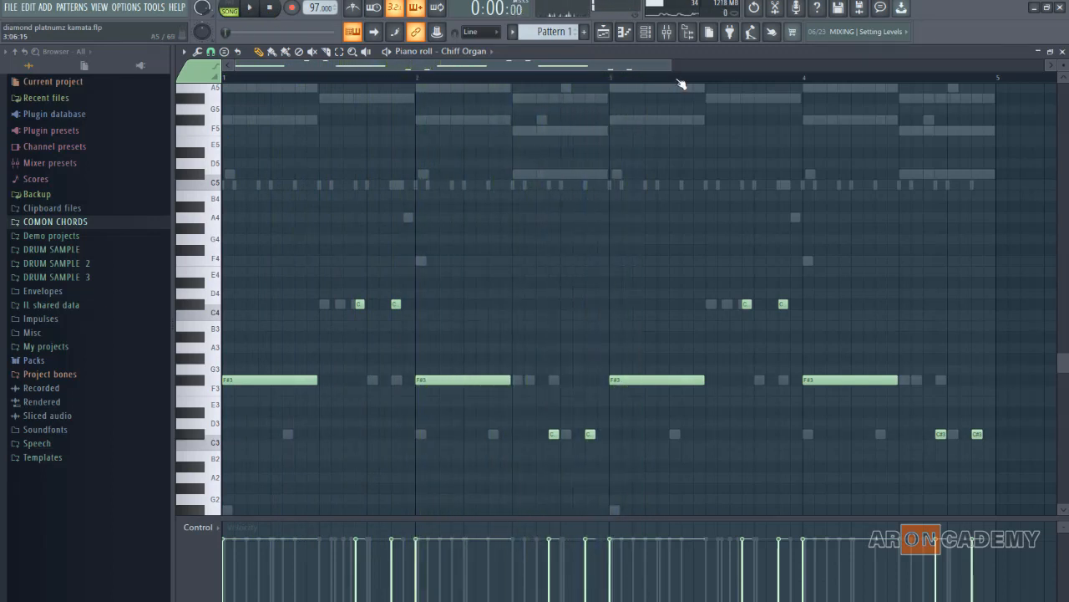
- Open the Playlist, play the four-bar Pattern 1 clip on Track 1 with all parts, and stop playback
left_click_drag(669, 67, 809, 113)
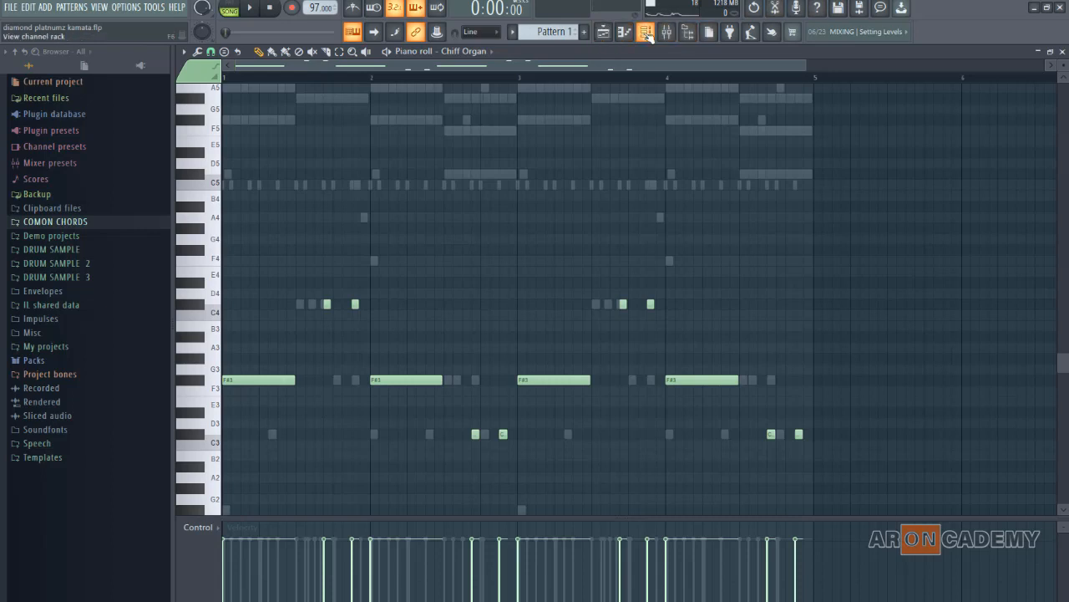
left_click(603, 32)
left_click(249, 8)
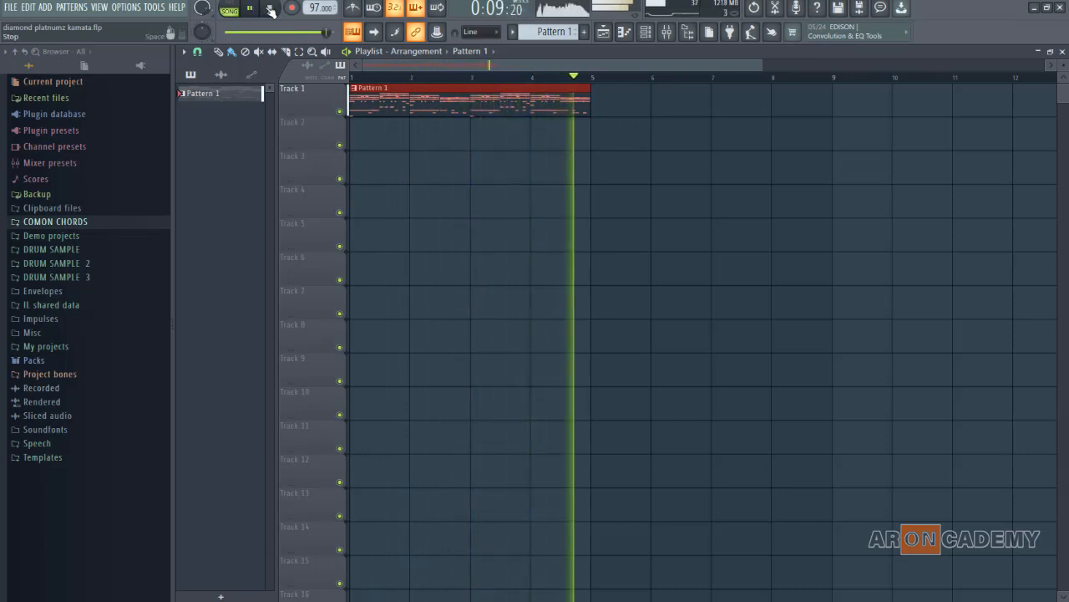
left_click(271, 9)
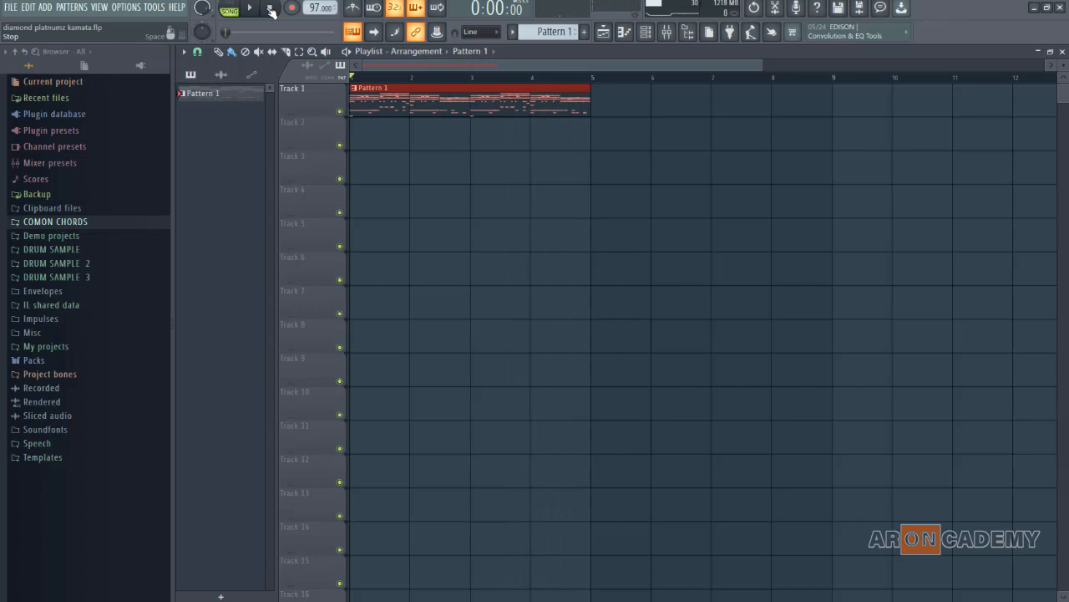